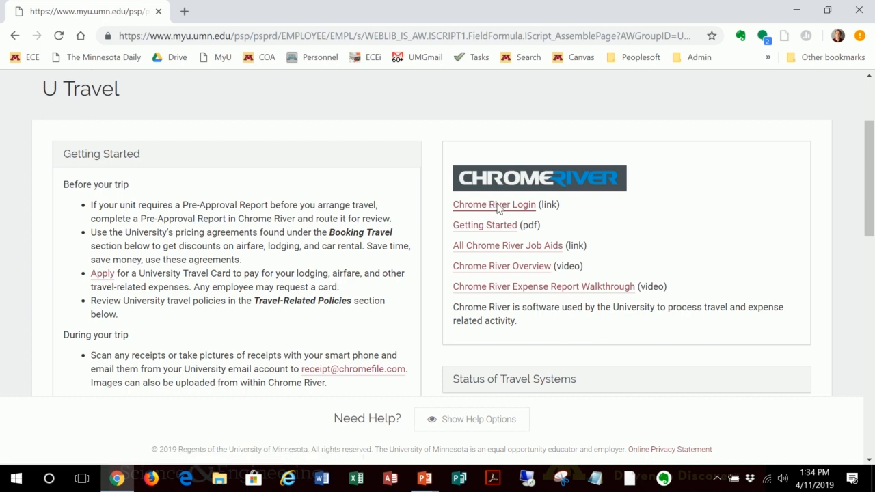
# Step: Open the Chrome River login from the U Travel page and sign in with the prefilled university credentials
pyautogui.click(498, 205)
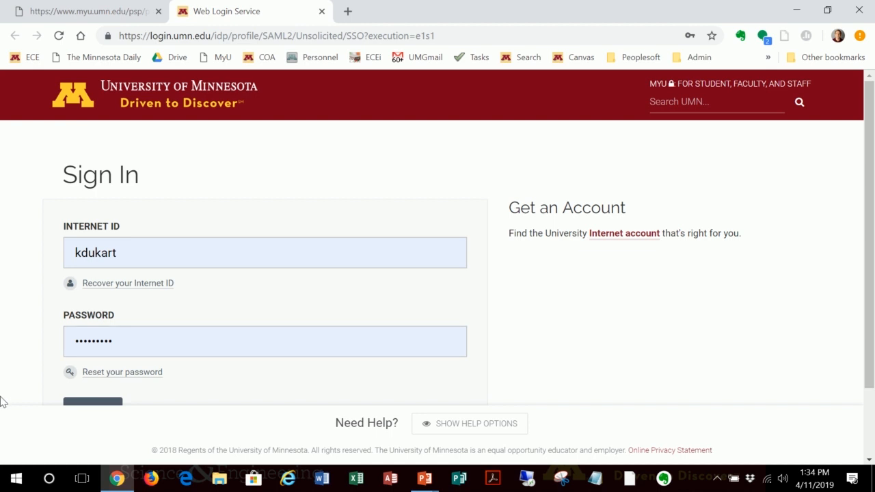
pyautogui.scroll(-1, 29, 365)
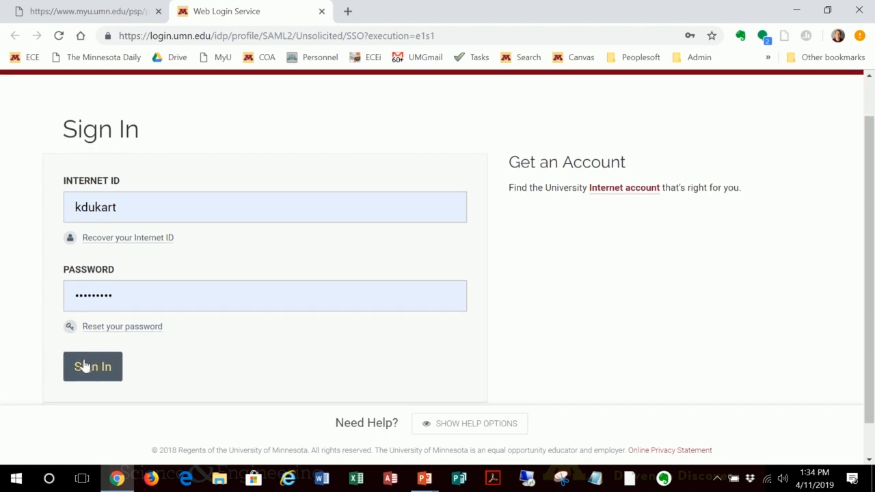
pyautogui.click(92, 369)
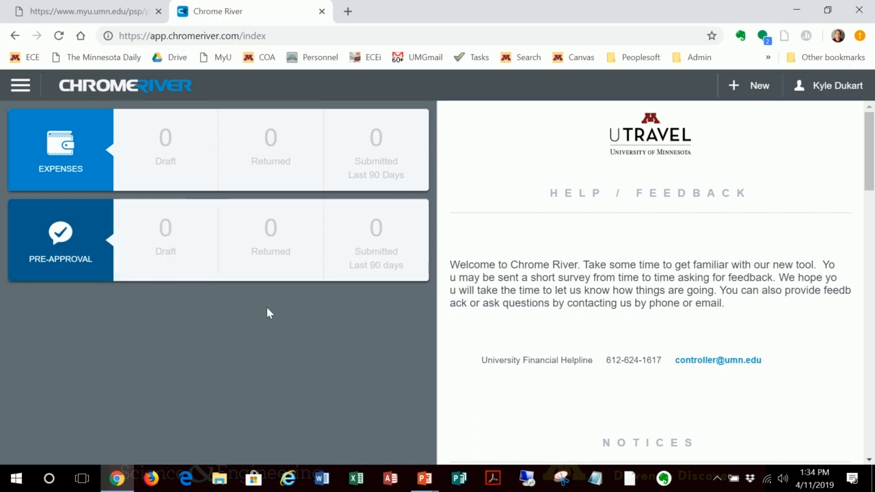
pyautogui.click(17, 91)
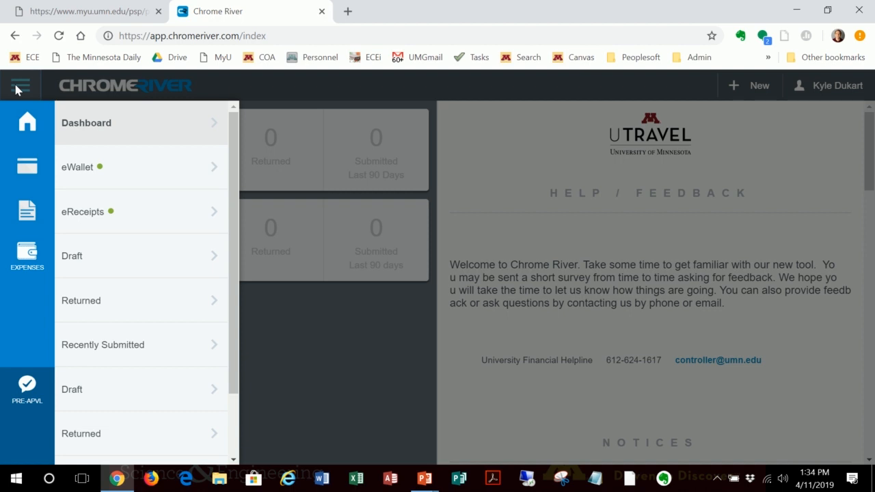
pyautogui.click(17, 89)
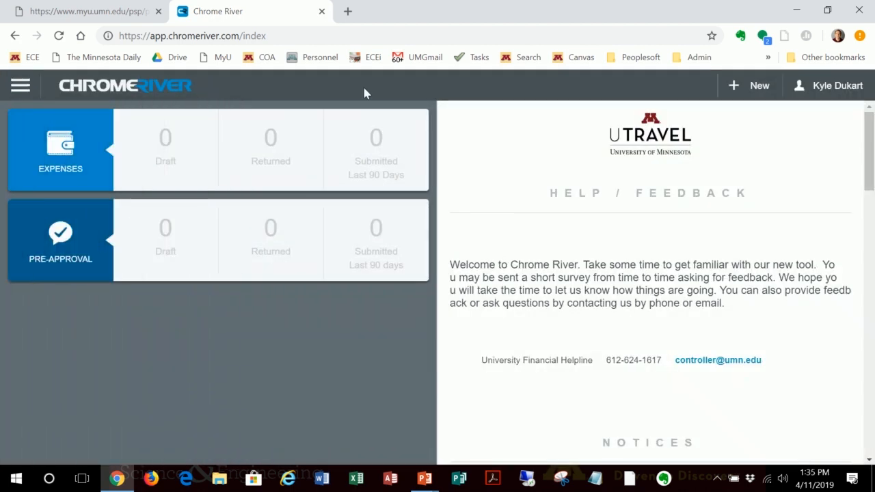
pyautogui.click(836, 86)
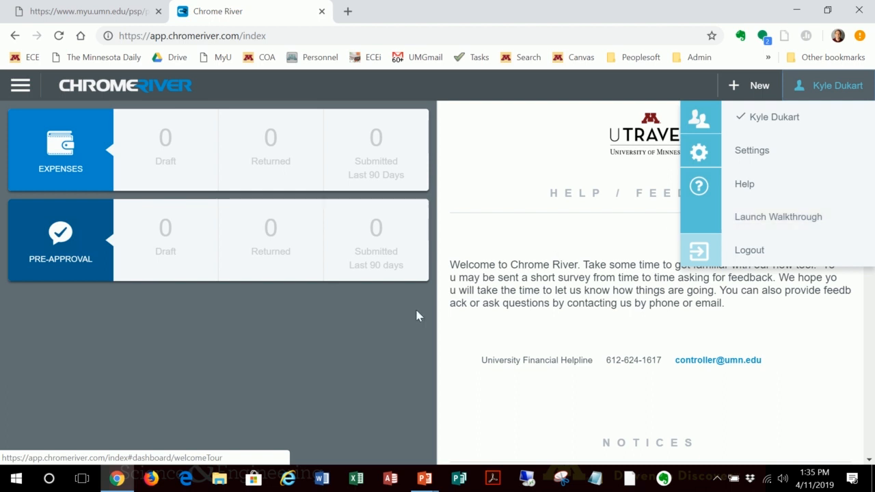
pyautogui.click(213, 388)
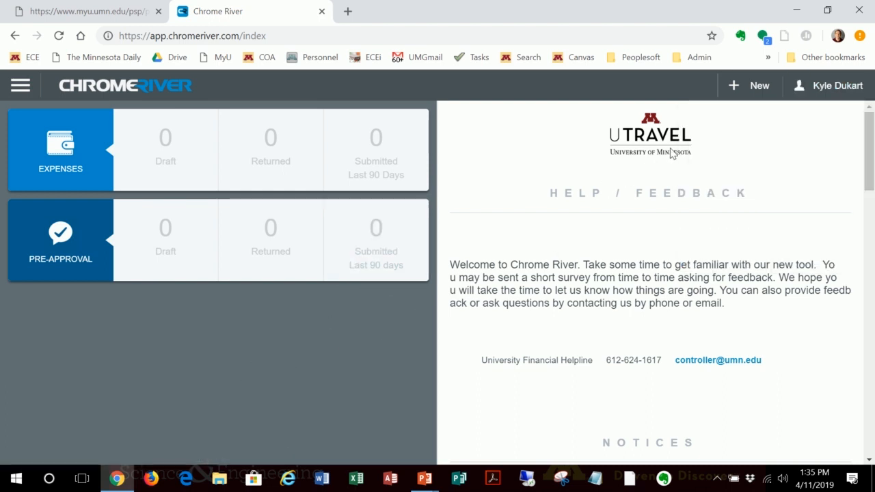
# Step: Create a new expense report and name it "International Trip Demo"
pyautogui.click(745, 89)
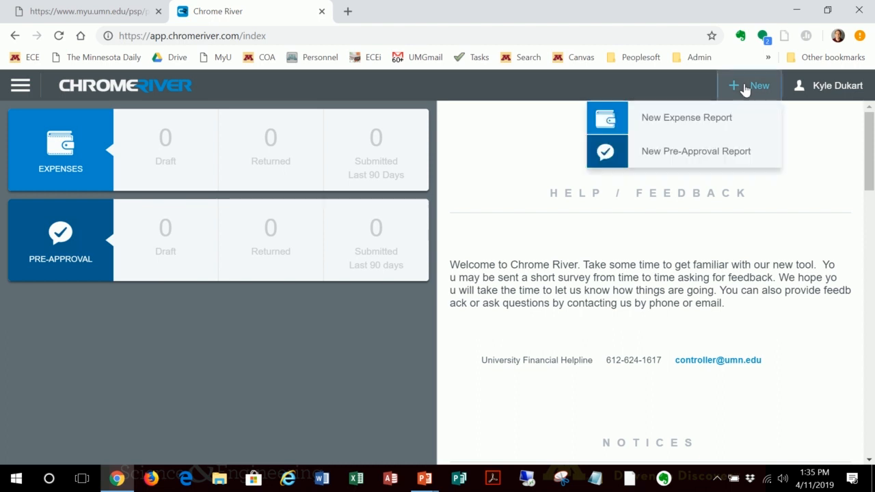
pyautogui.click(676, 121)
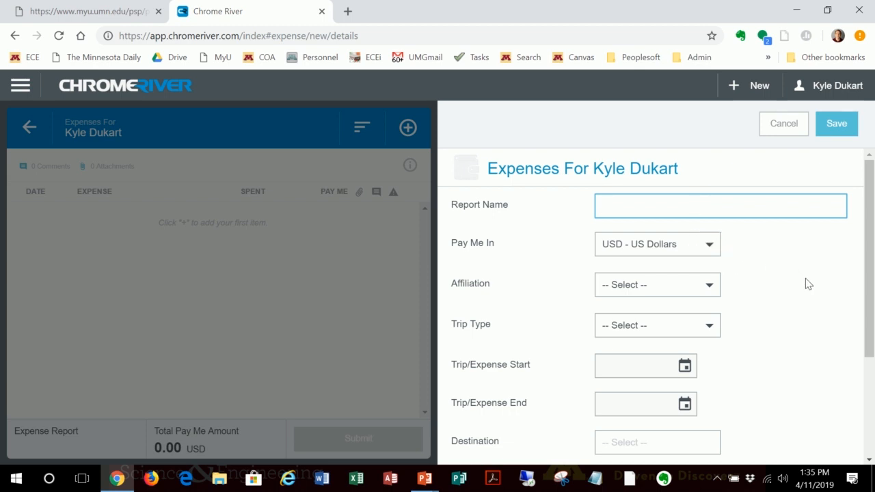
pyautogui.write('INtern')
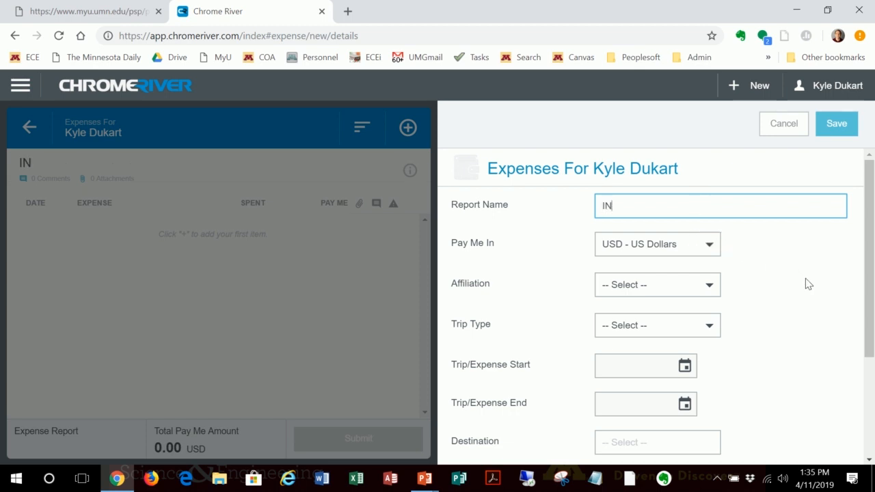
pyautogui.press('BackSpace')
pyautogui.press('BackSpace')
pyautogui.press('BackSpace')
pyautogui.press('BackSpace')
pyautogui.write('nternational')
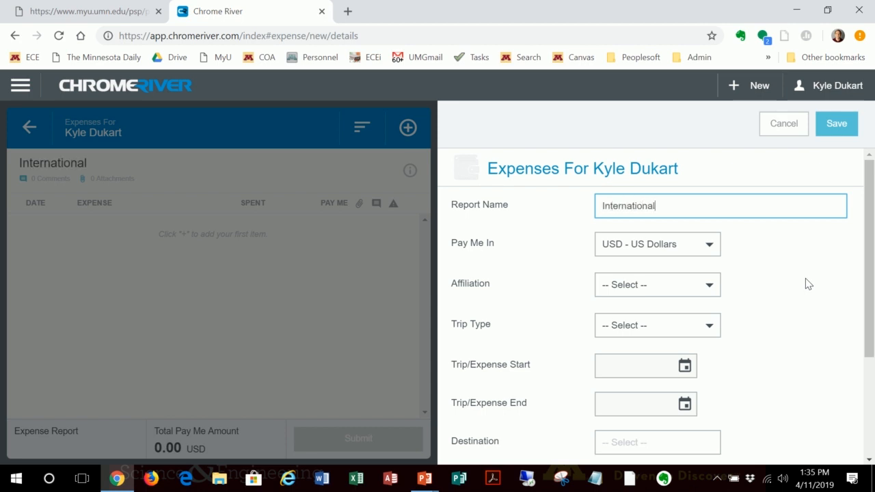
pyautogui.write(' Trip Demp')
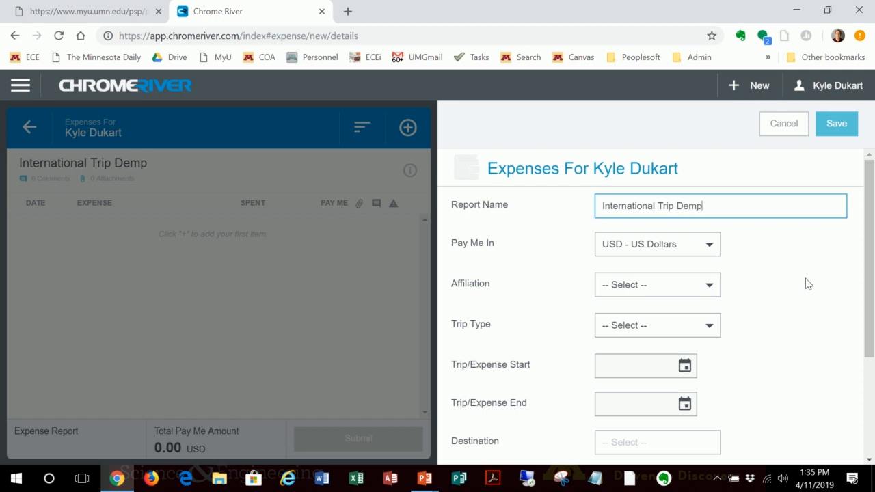
pyautogui.press('BackSpace')
pyautogui.write('o')
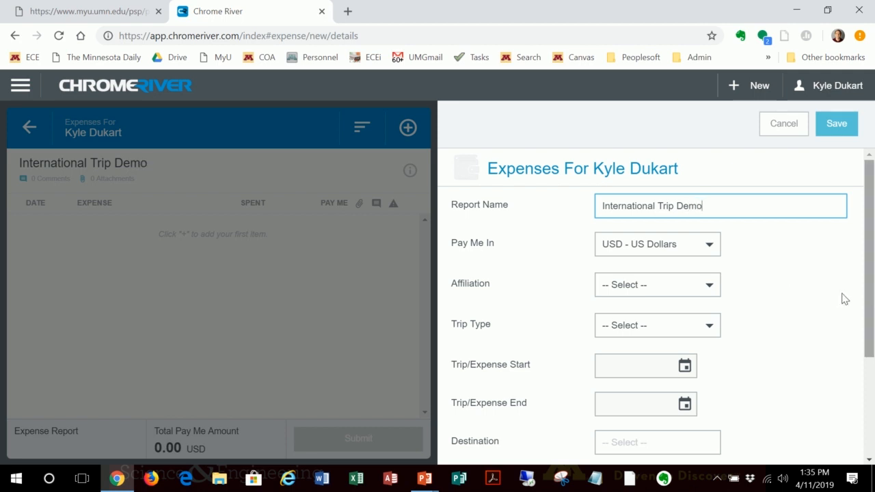
# Step: Set the report's affiliation to Staff and its trip type to International
pyautogui.scroll(-1, 768, 291)
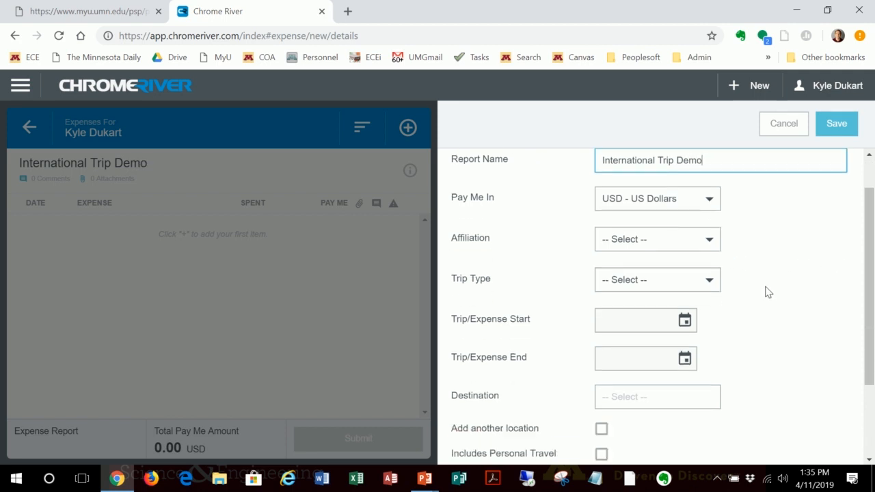
pyautogui.click(642, 239)
pyautogui.click(627, 281)
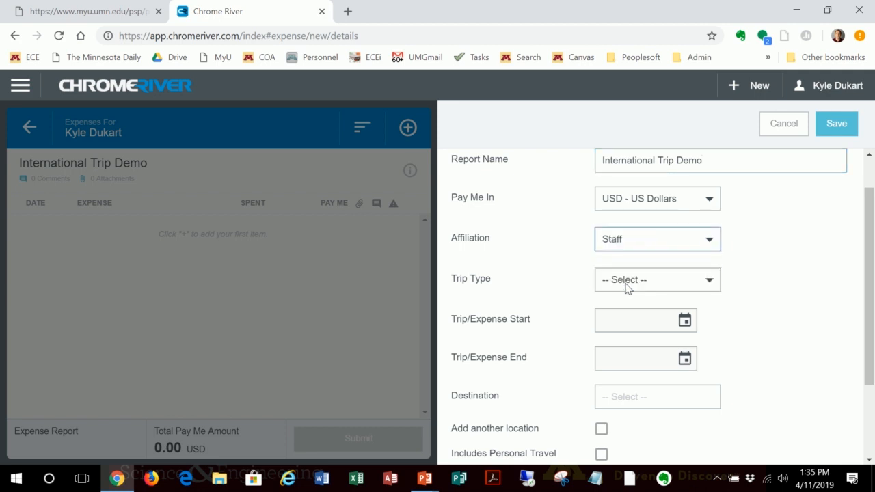
pyautogui.click(627, 282)
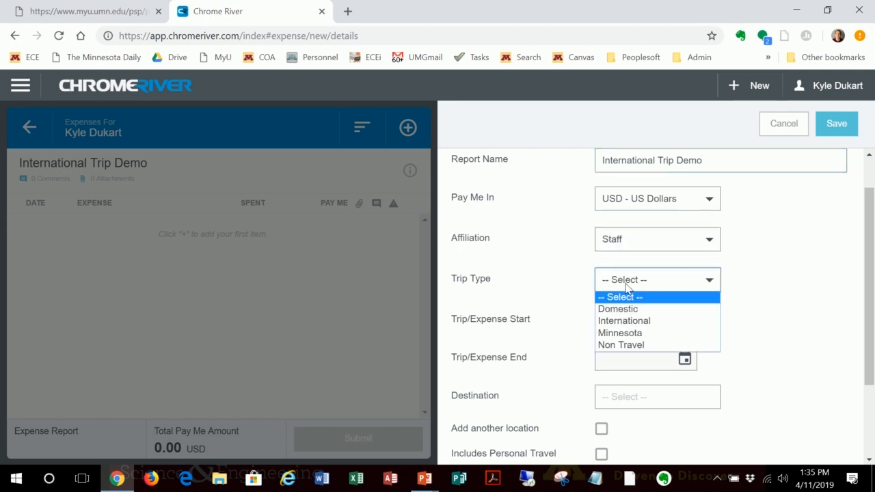
pyautogui.click(639, 322)
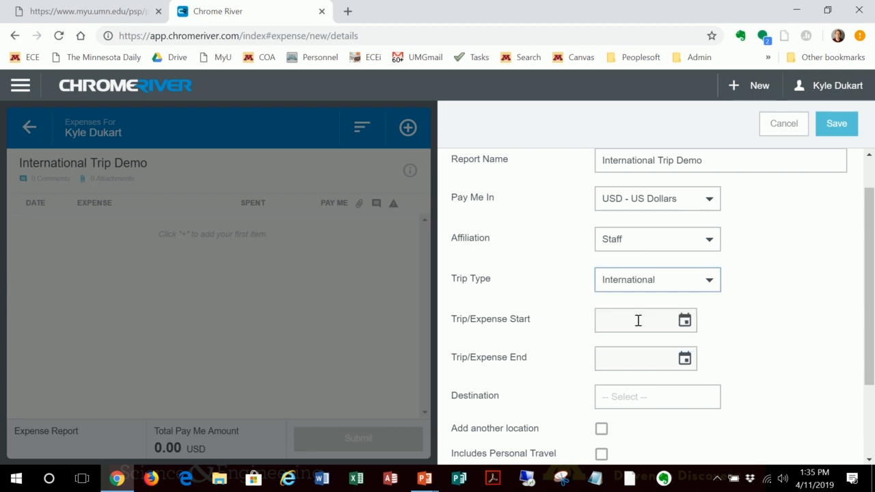
# Step: Set the trip's start date to 04/01/2019 and its end date to 04/04/2019
pyautogui.click(687, 319)
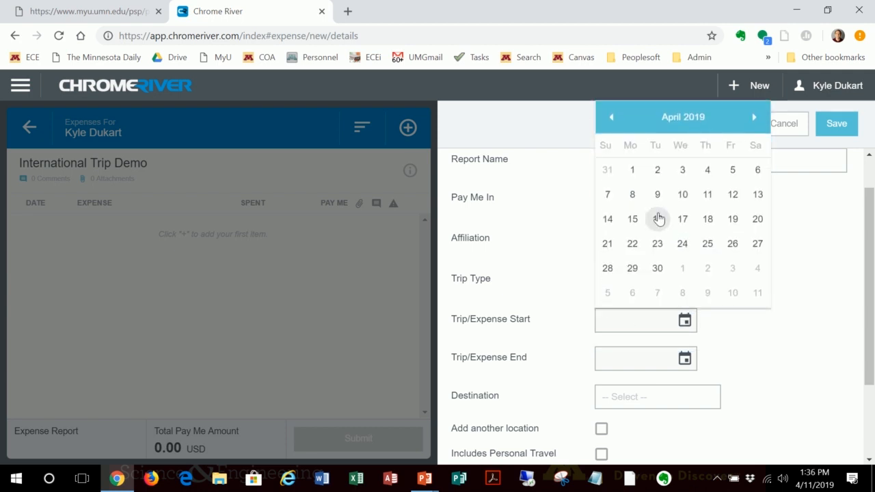
pyautogui.click(632, 171)
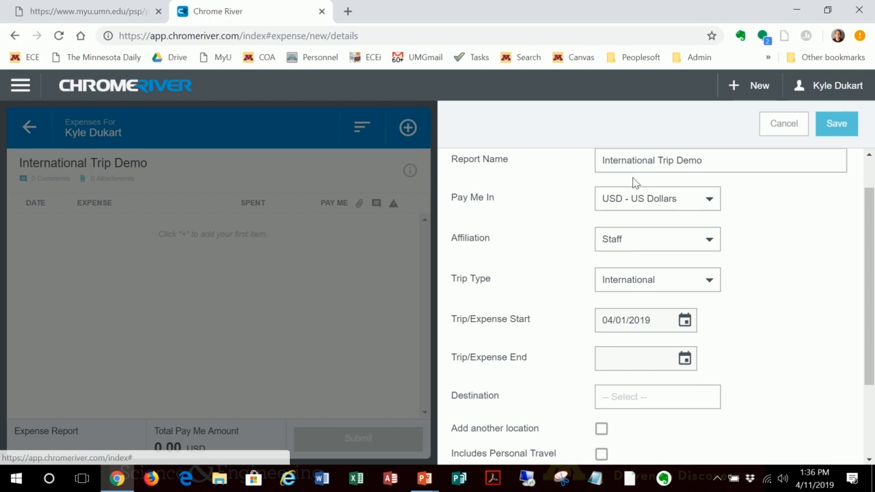
pyautogui.click(684, 358)
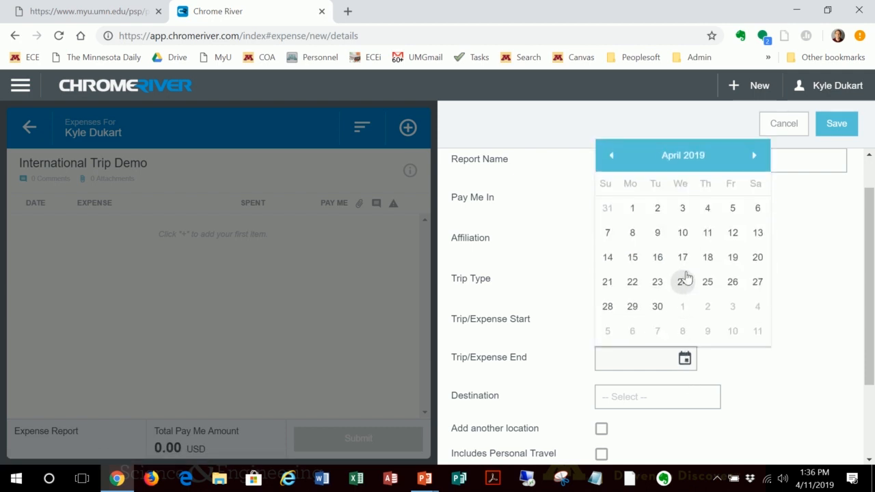
pyautogui.click(729, 208)
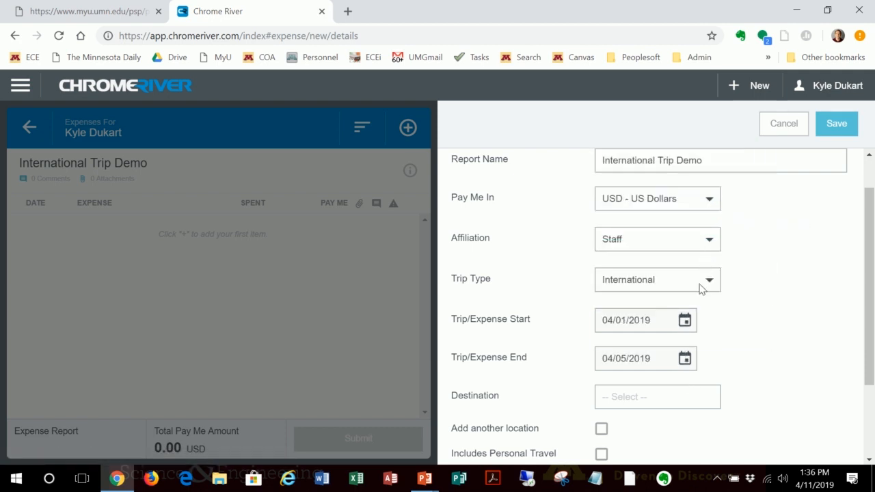
pyautogui.click(685, 359)
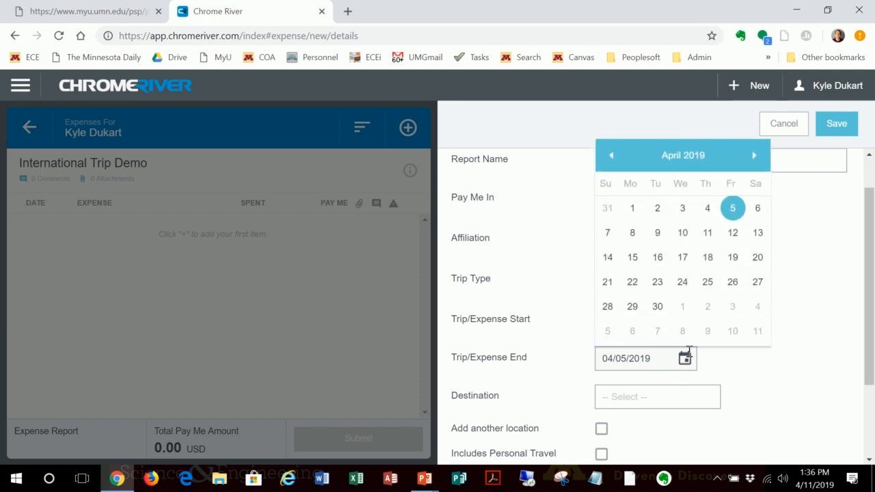
pyautogui.click(707, 209)
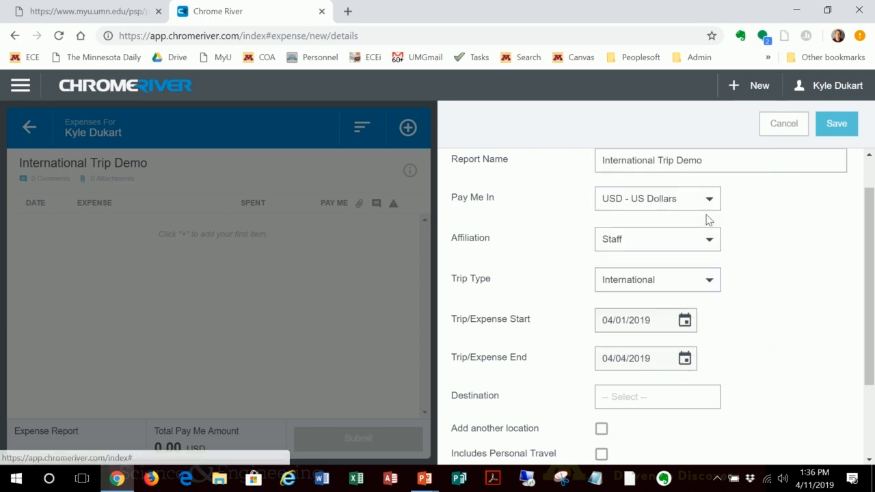
# Step: Set the trip's destination to Korea, South / Kyonggi-do / Seoul
pyautogui.click(652, 397)
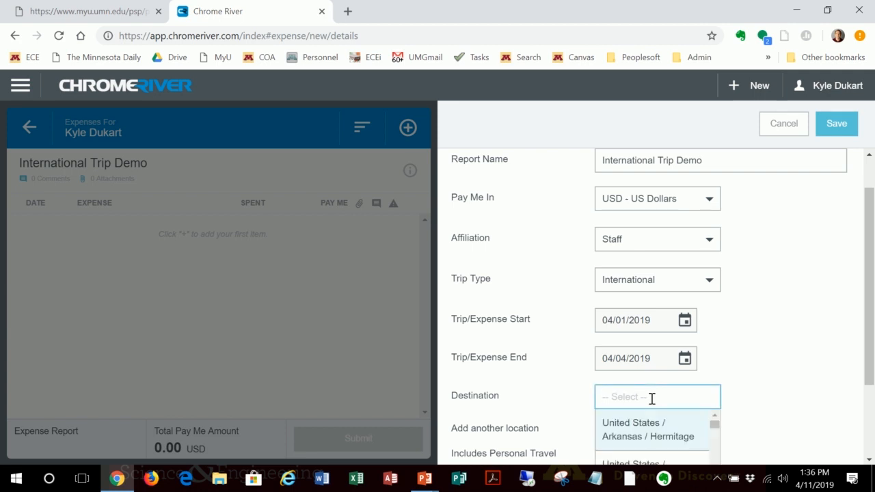
pyautogui.write('Seoul')
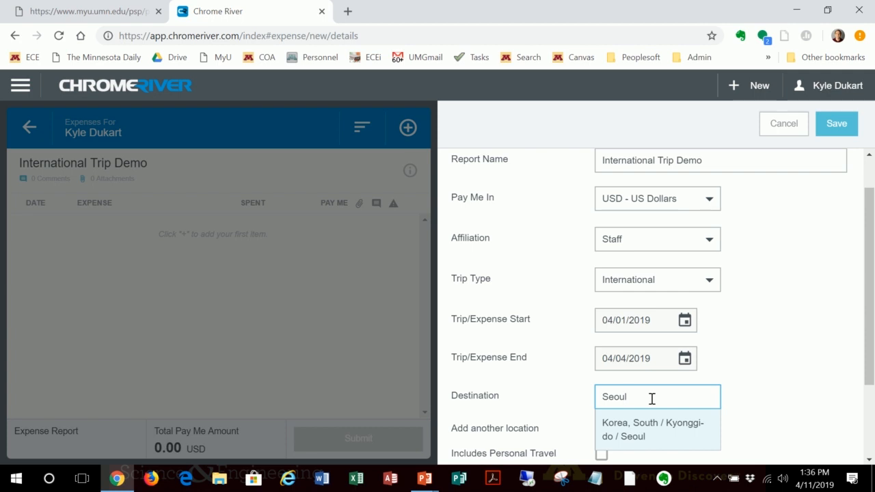
pyautogui.click(655, 436)
pyautogui.scroll(-3, 700, 423)
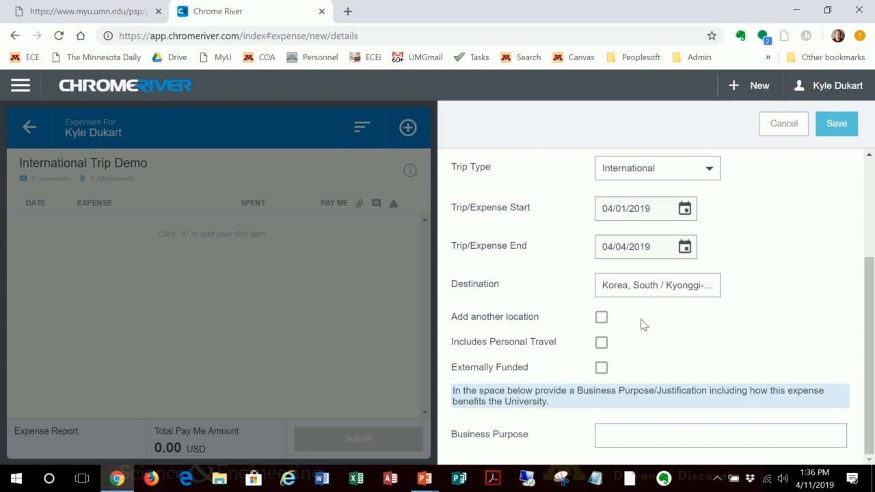
pyautogui.click(602, 317)
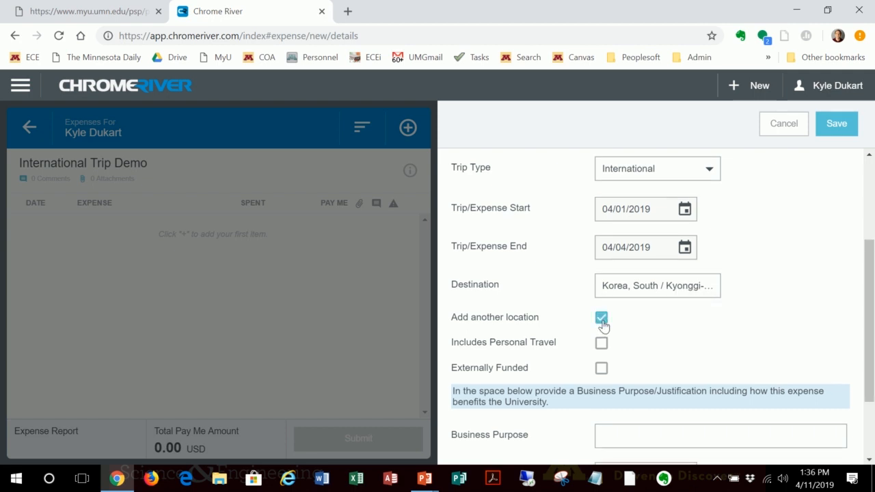
pyautogui.scroll(-3, 703, 322)
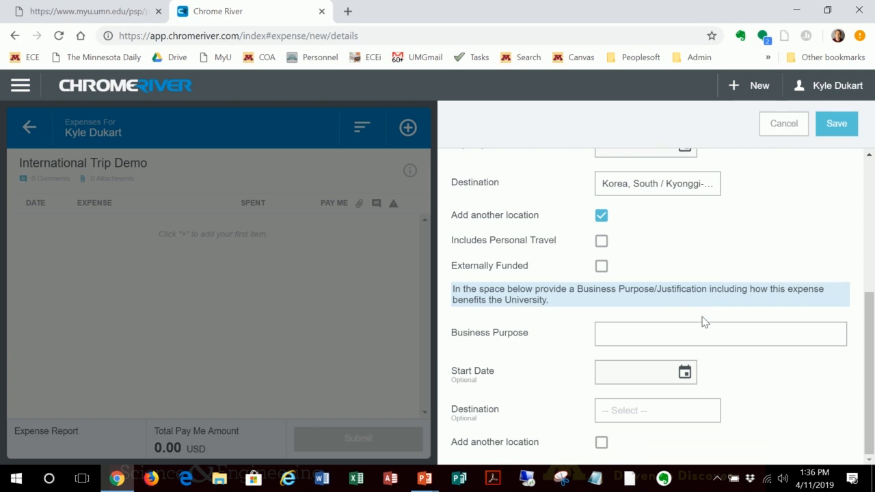
pyautogui.click(601, 214)
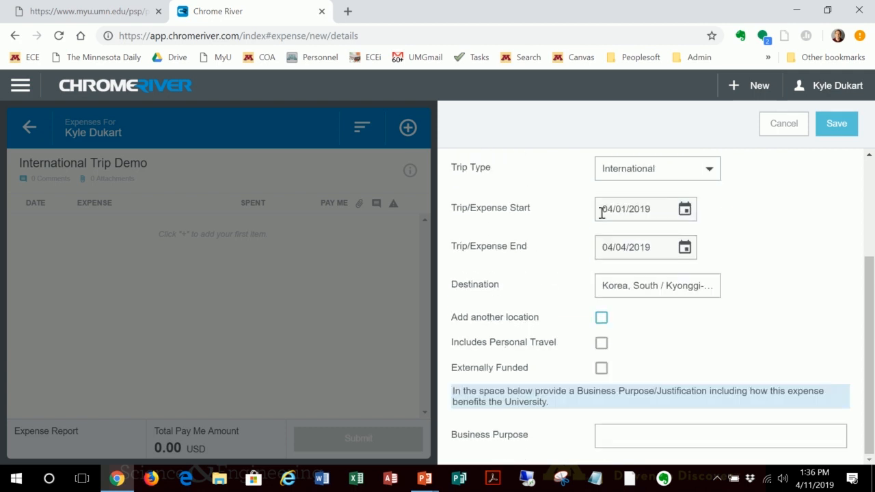
# Step: Enable another location for the trip and choose a Singapore entry as the second destination
pyautogui.click(601, 319)
pyautogui.scroll(-3, 674, 330)
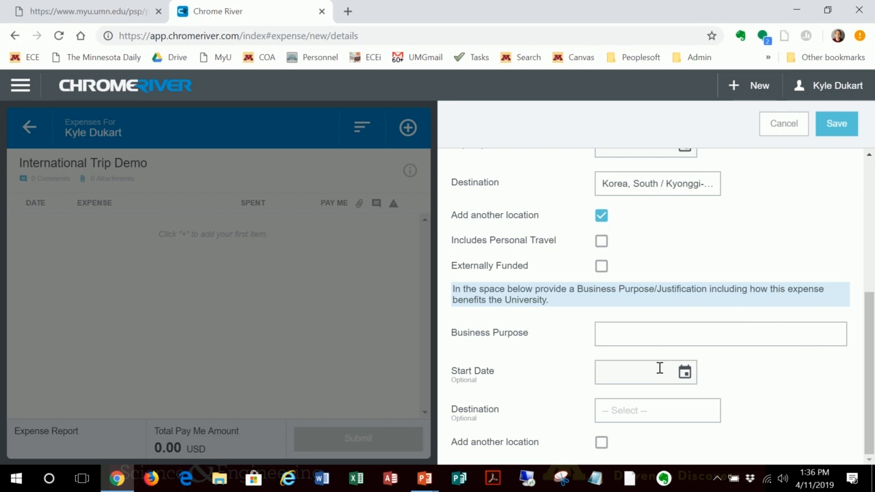
pyautogui.click(625, 414)
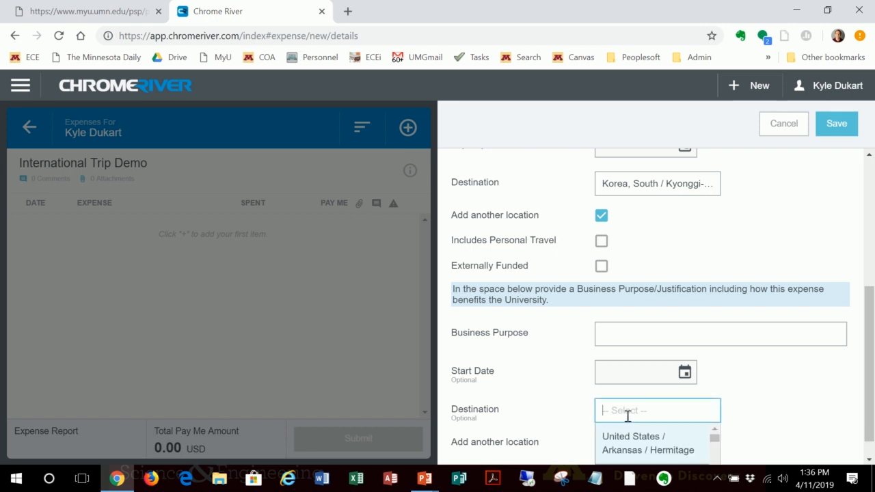
pyautogui.write('Singapore')
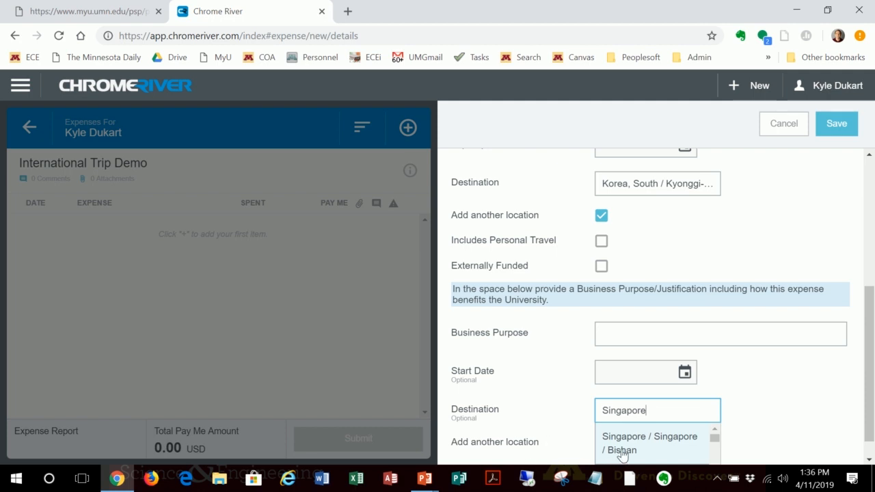
pyautogui.scroll(-2, 629, 451)
pyautogui.scroll(2, 639, 434)
pyautogui.click(643, 448)
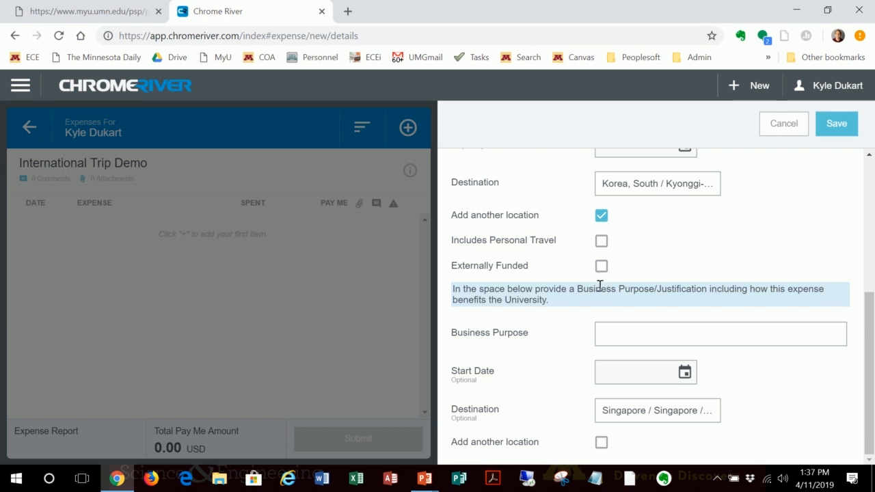
# Step: Enter the business purpose as 'Prensenting talk titled "Making Travel Easy" at International Conference for the Society of University Bureaucrats' and save the report header
pyautogui.click(621, 338)
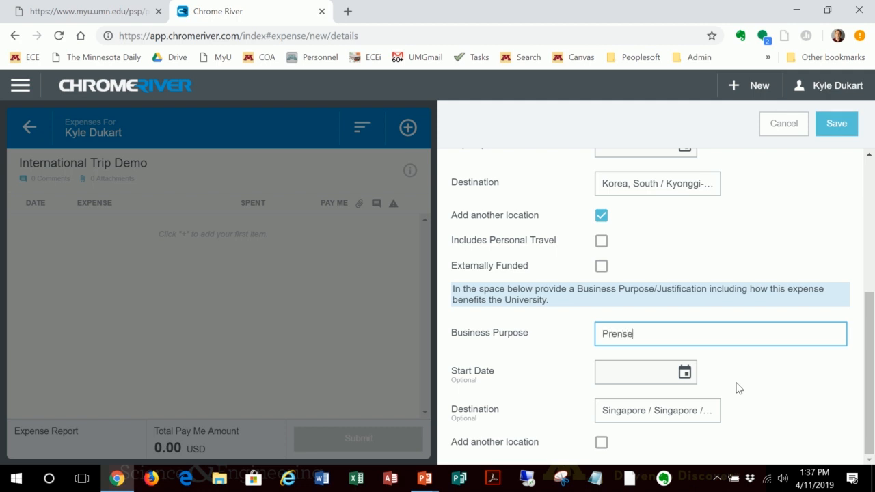
pyautogui.write('nting')
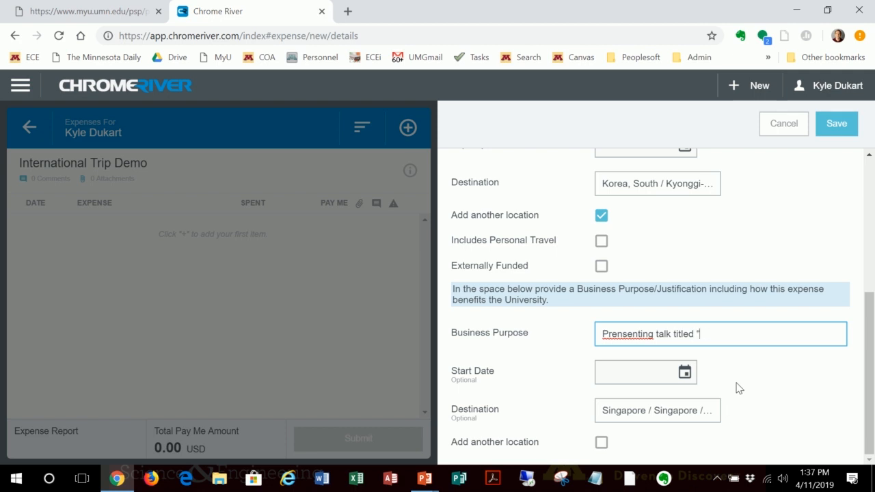
pyautogui.write('talk titled "Makine Travel Easy" at Int')
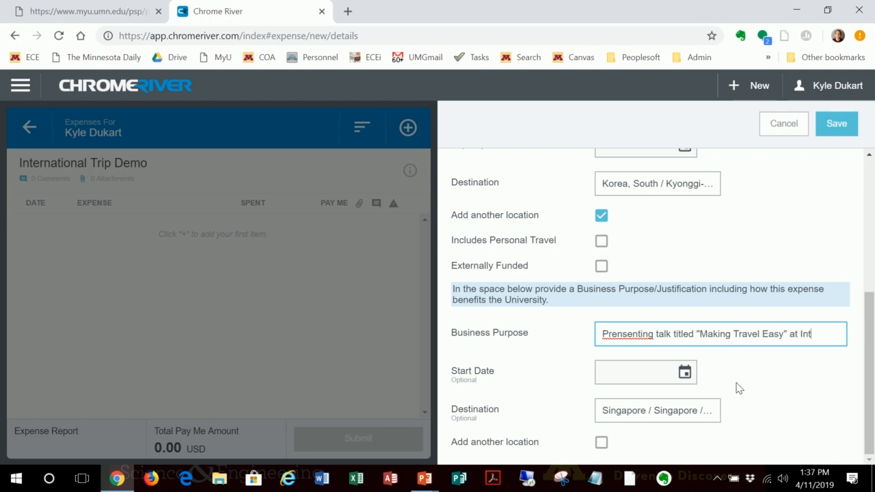
pyautogui.write('ional Confe')
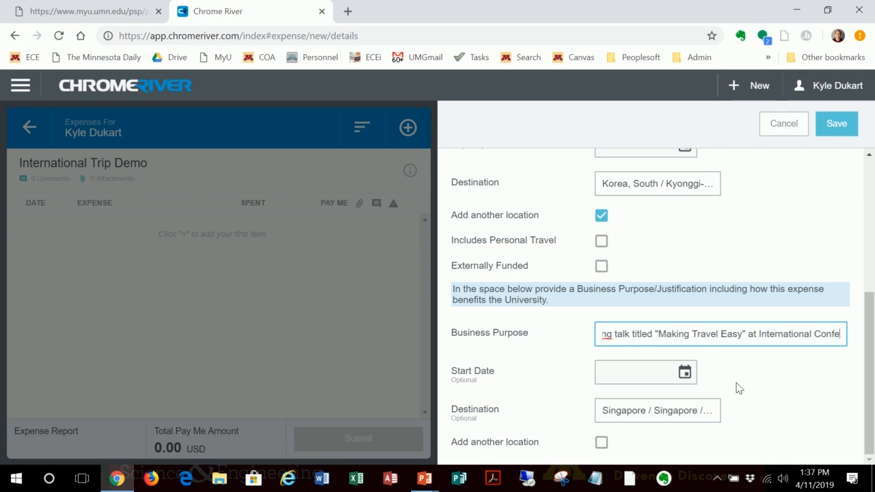
pyautogui.write('rence for t')
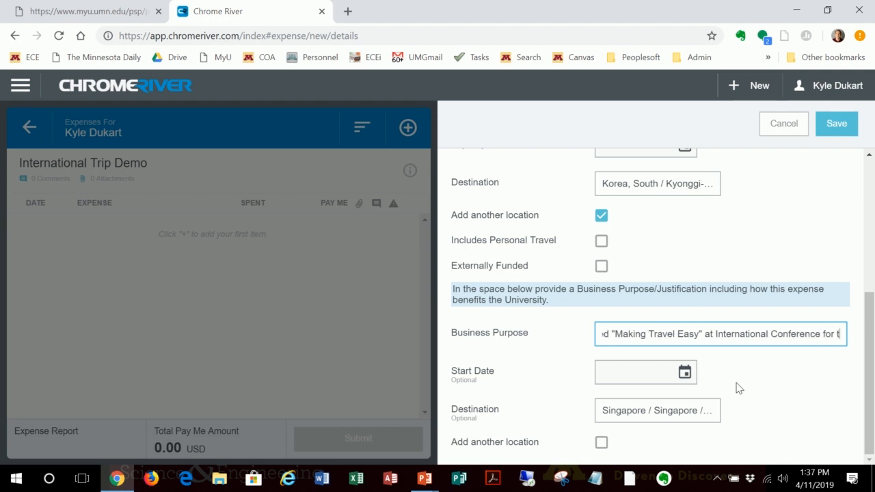
pyautogui.write('he Society ')
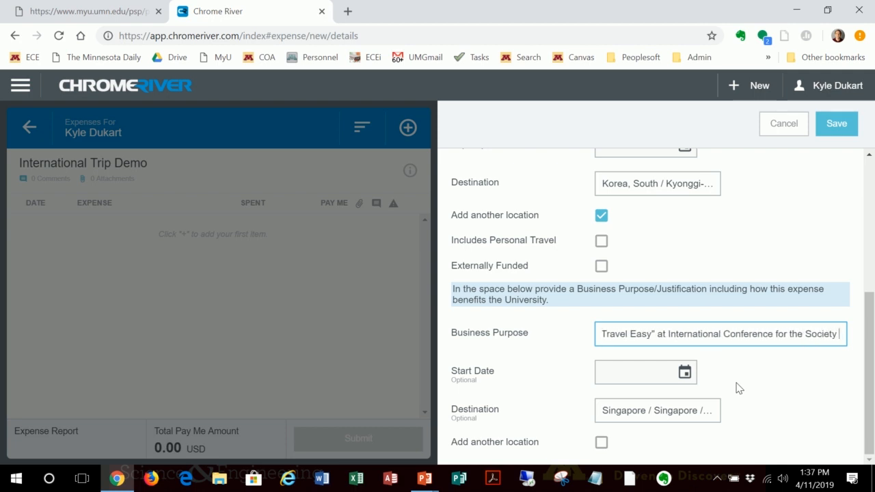
pyautogui.write('of University')
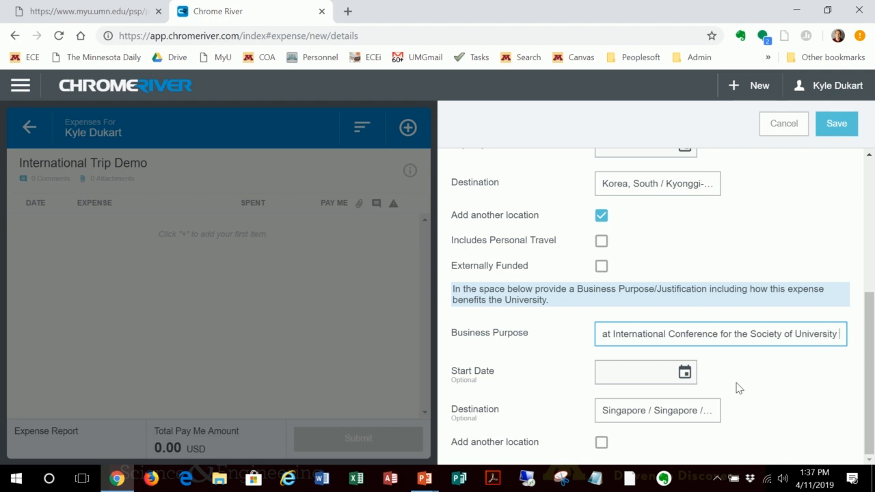
pyautogui.write(' Bureau')
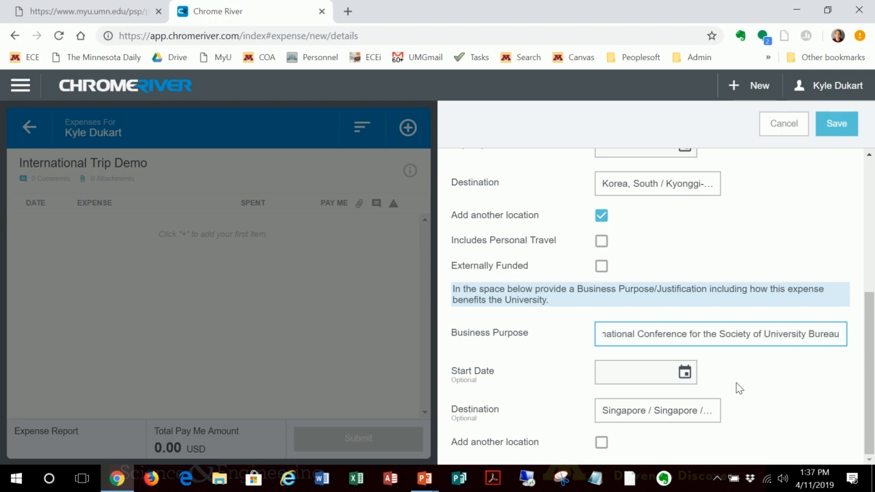
pyautogui.write('crats.')
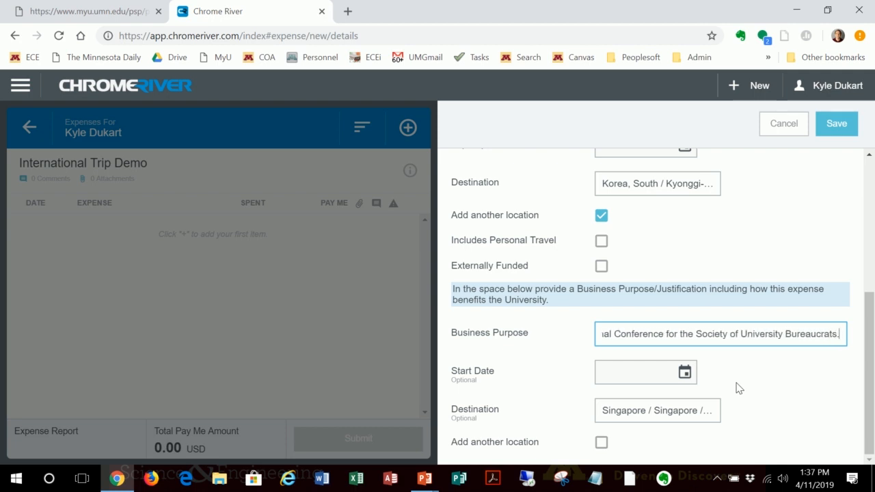
pyautogui.press('BackSpace')
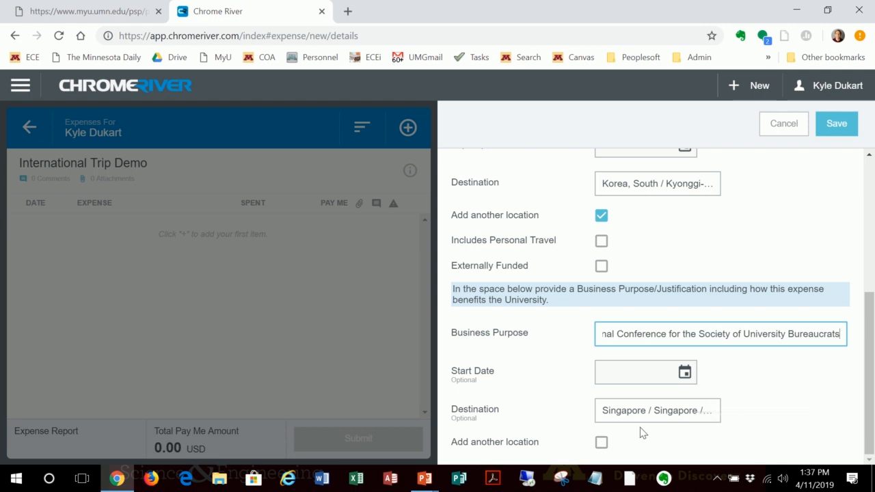
pyautogui.click(846, 130)
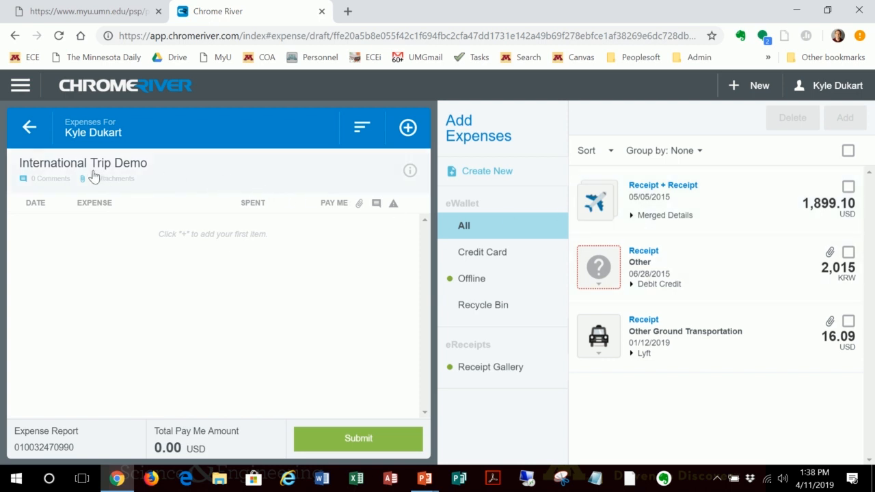
# Step: Return to the draft expense reports, reopen International Trip Demo and bring up its options for adding expenses
pyautogui.click(20, 137)
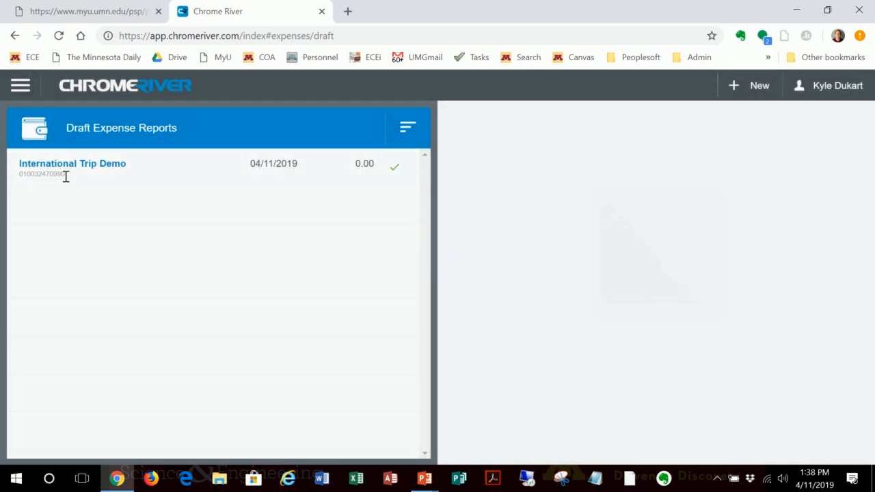
pyautogui.click(73, 166)
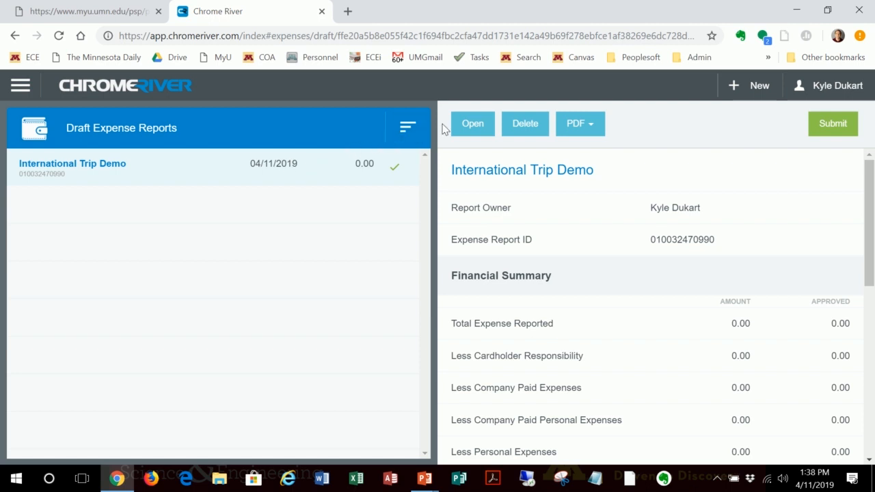
pyautogui.click(469, 126)
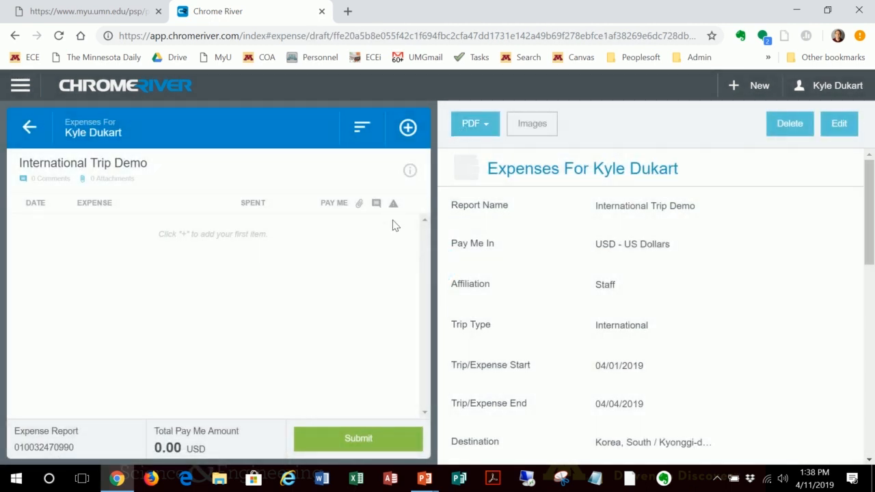
pyautogui.click(408, 130)
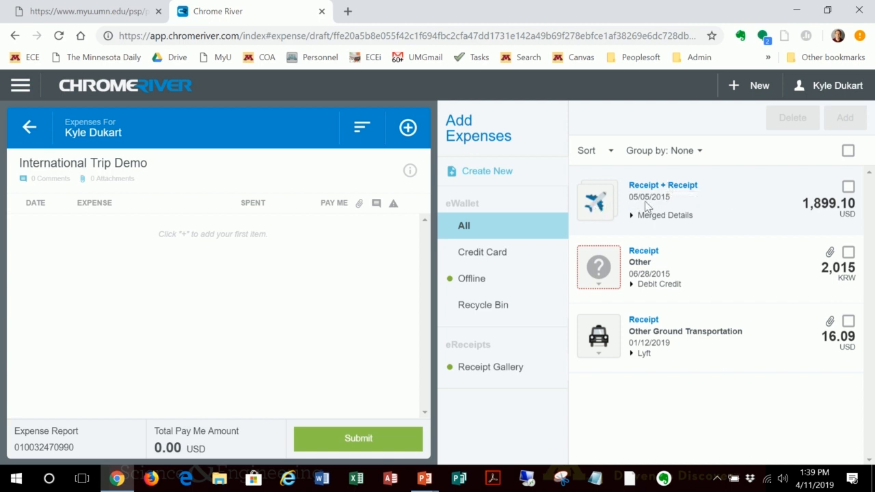
# Step: Review the eWallet receipt images and add the merged 1,899.10 USD airfare item to the report
pyautogui.click(633, 217)
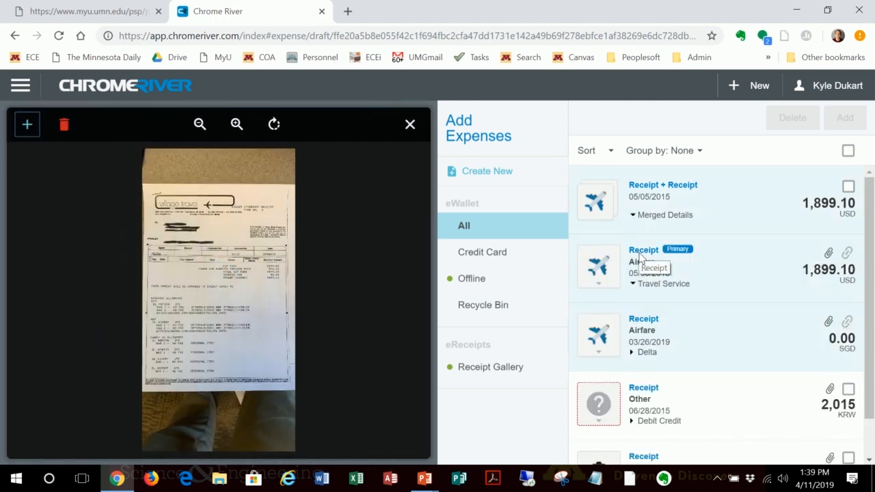
pyautogui.scroll(-1, 670, 306)
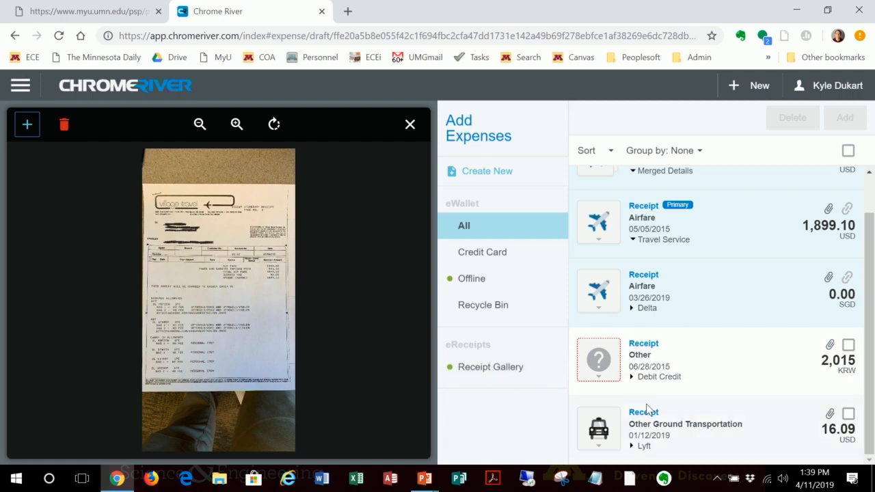
pyautogui.click(669, 354)
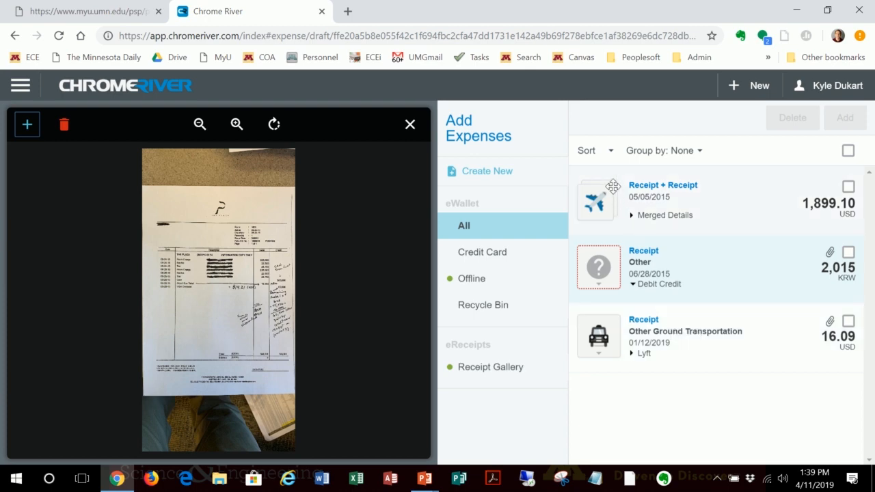
pyautogui.click(630, 218)
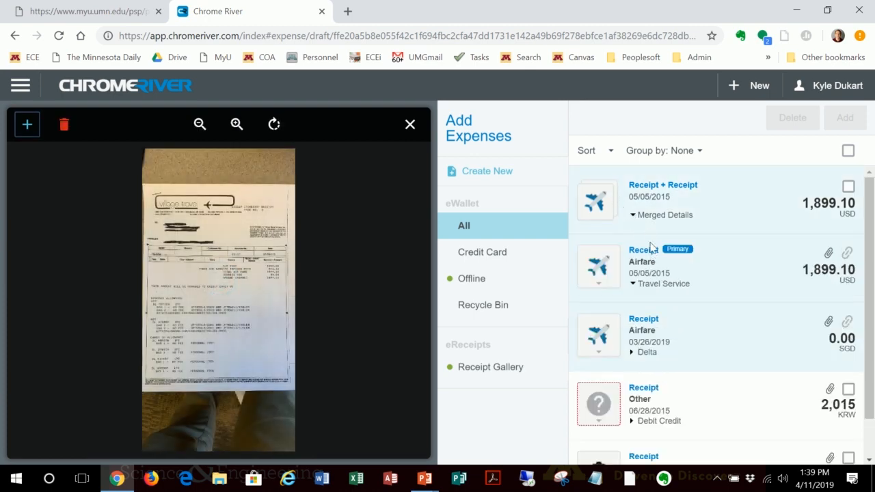
pyautogui.click(649, 199)
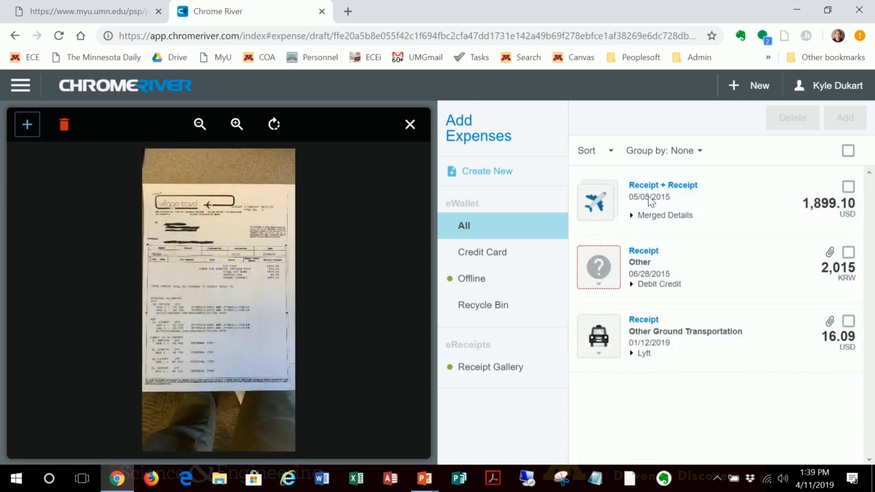
pyautogui.click(848, 186)
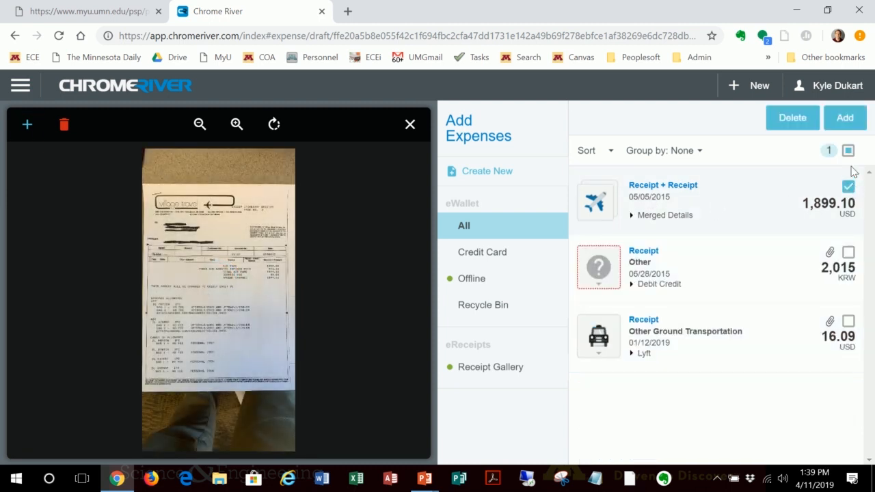
pyautogui.click(843, 116)
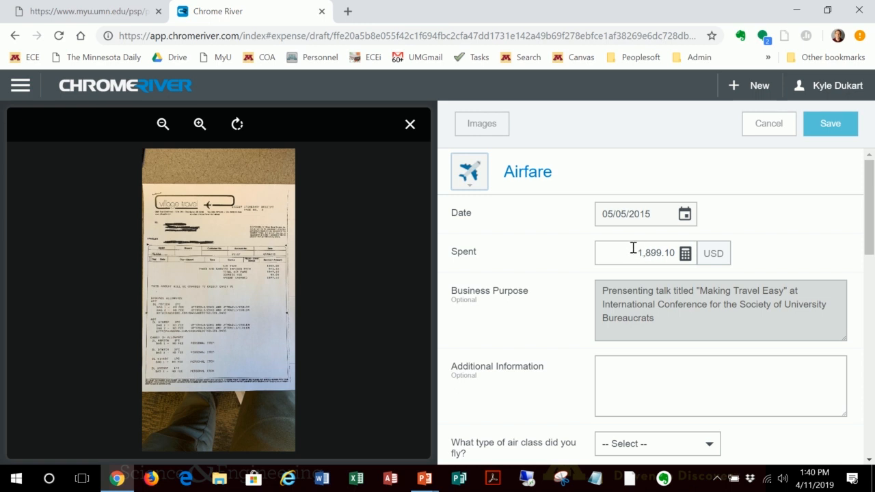
# Step: Set the airfare's class to Economy/Coach, its airline to Delta and its booking method to Christopherson Business Travel
pyautogui.scroll(-1, 636, 249)
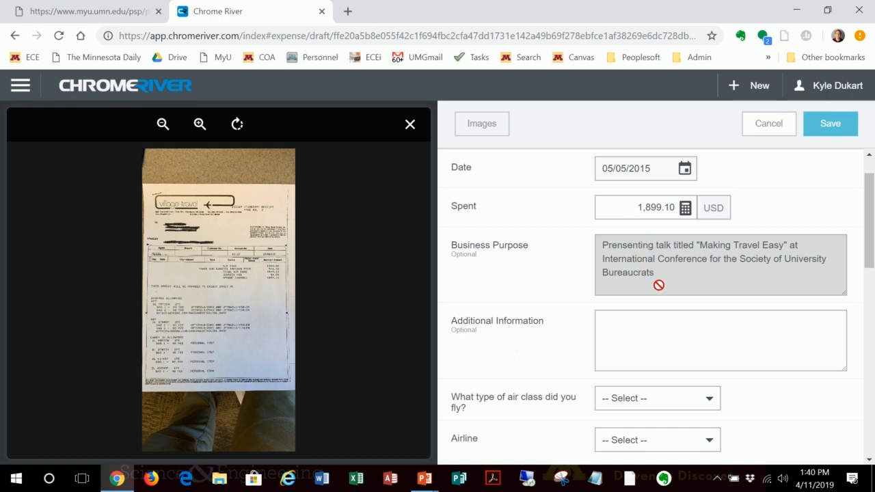
pyautogui.scroll(-1, 676, 324)
pyautogui.scroll(-1, 679, 325)
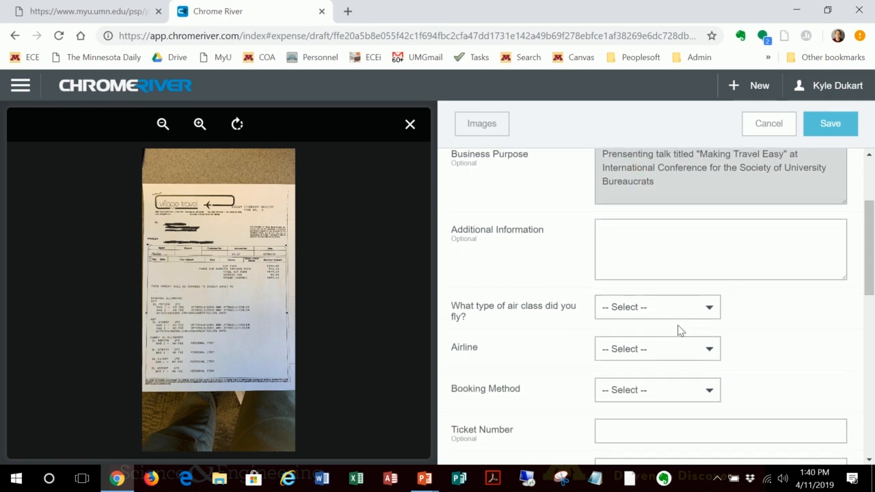
pyautogui.click(709, 310)
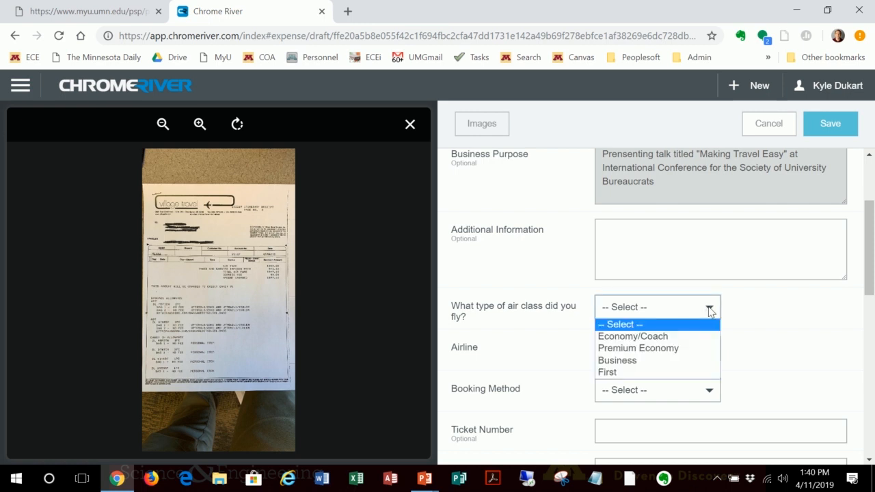
pyautogui.click(641, 337)
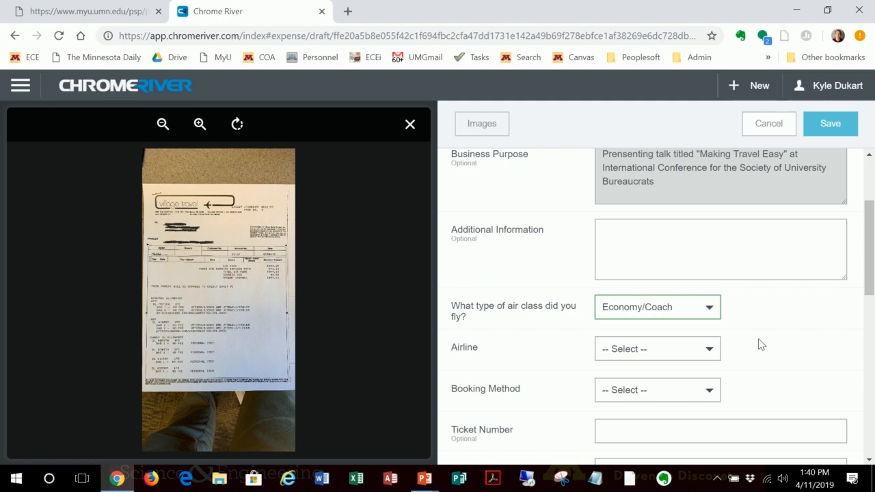
pyautogui.scroll(-1, 758, 344)
pyautogui.click(706, 304)
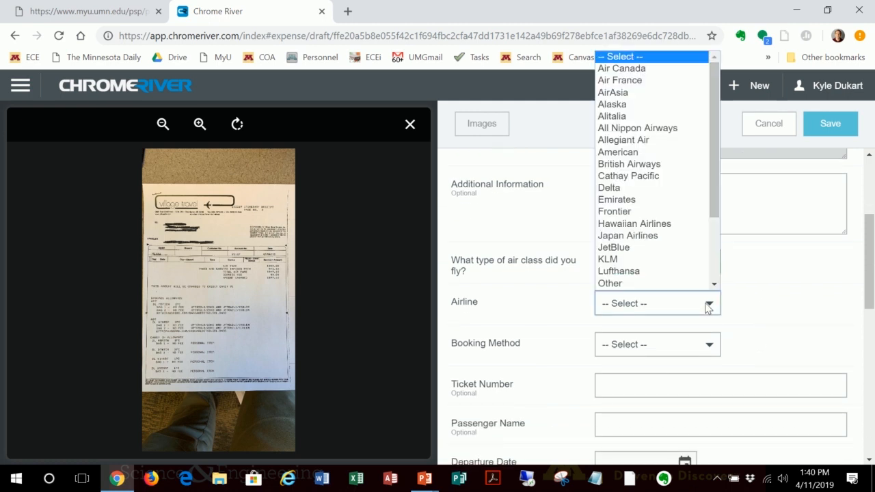
pyautogui.click(618, 188)
pyautogui.click(695, 350)
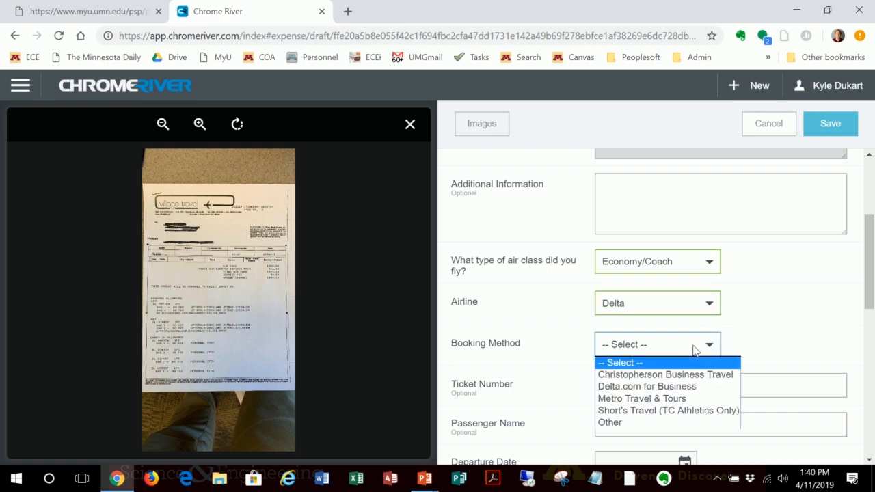
pyautogui.click(672, 374)
# Step: Search the airfare's allocations for 61112 and assign the sponsored CSENG ECE Fields & Photonics allocation
pyautogui.scroll(-1, 792, 323)
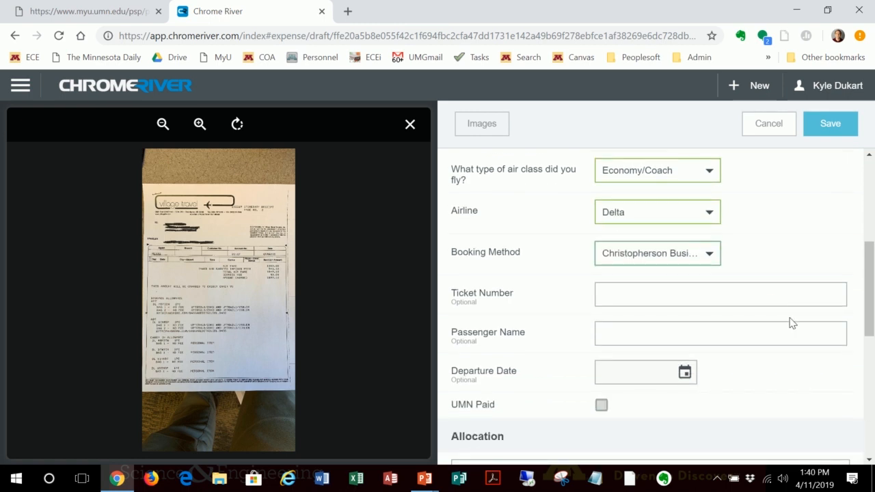
pyautogui.scroll(-1, 594, 384)
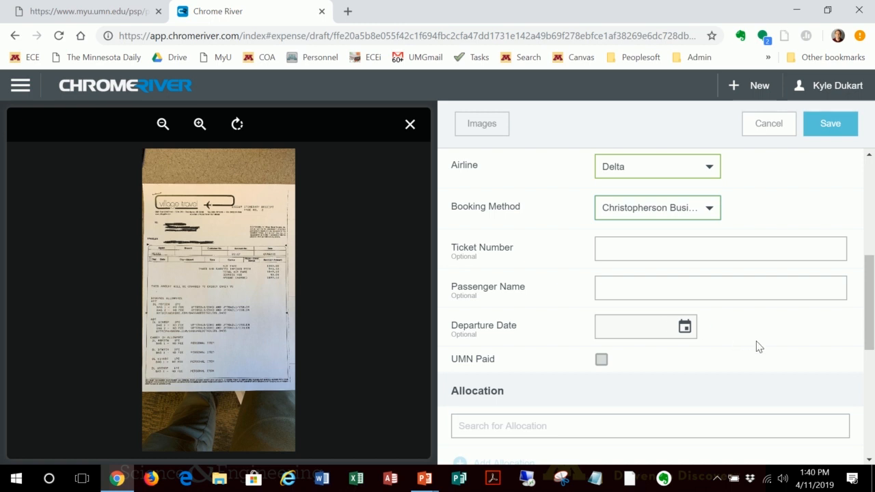
pyautogui.scroll(-2, 757, 346)
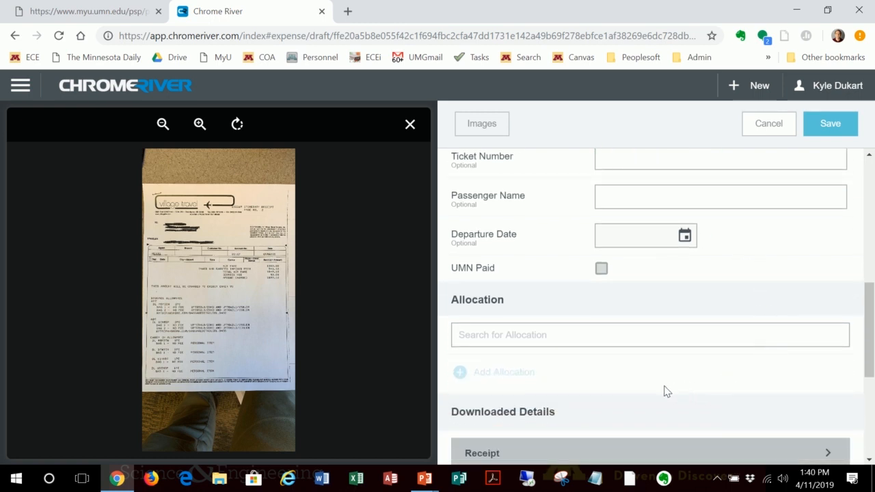
pyautogui.click(539, 342)
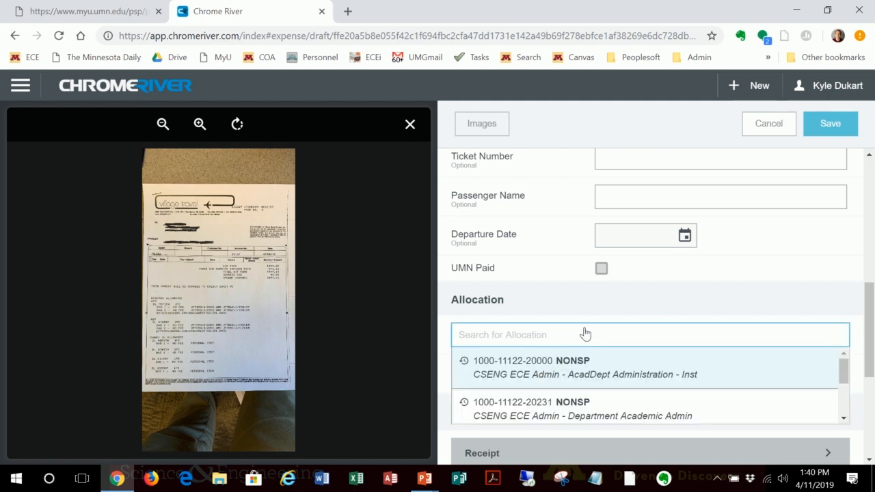
pyautogui.scroll(-1, 601, 328)
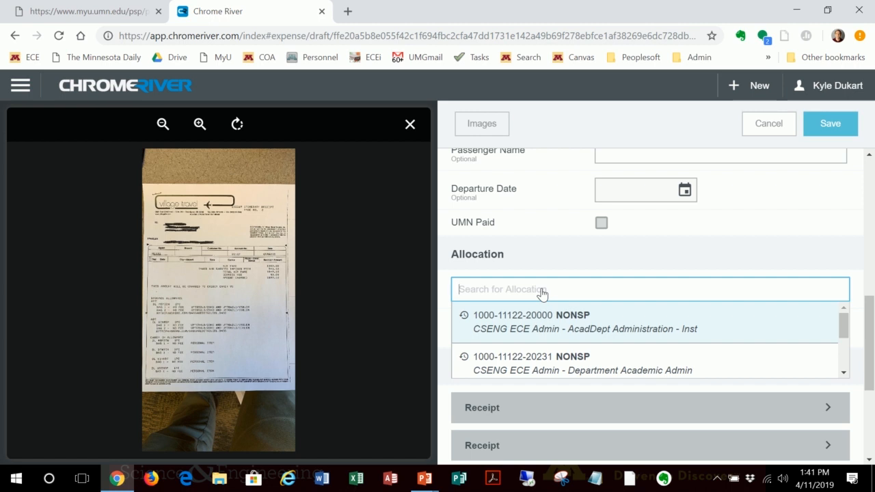
pyautogui.write('61112')
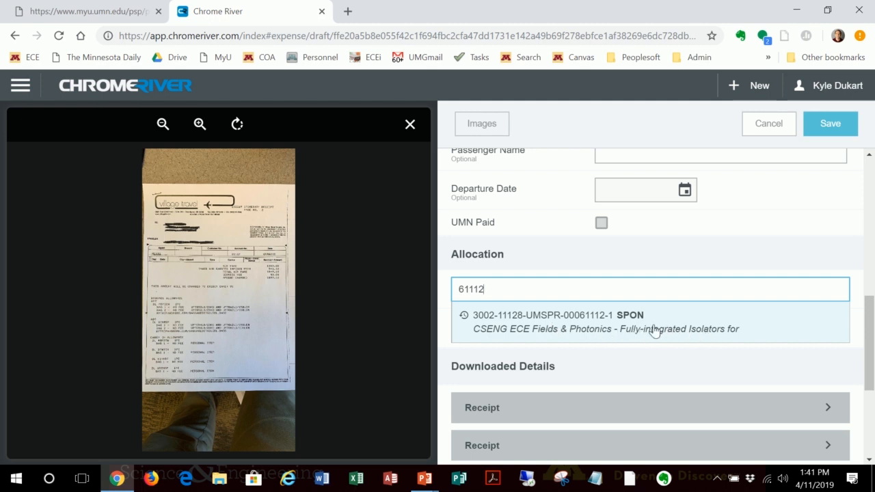
pyautogui.click(566, 320)
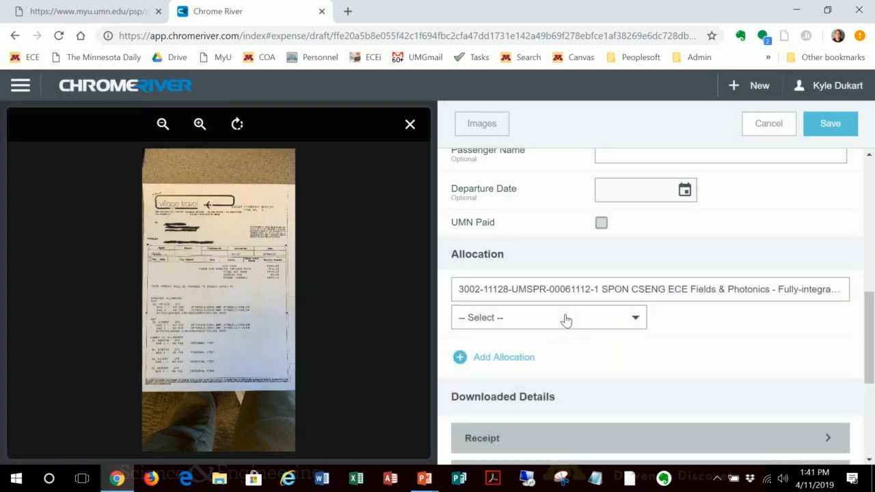
# Step: Set the first allocation's account to 720604-Travel International (Foreign) and add a second sponsored allocation found by searching for 52583
pyautogui.click(574, 320)
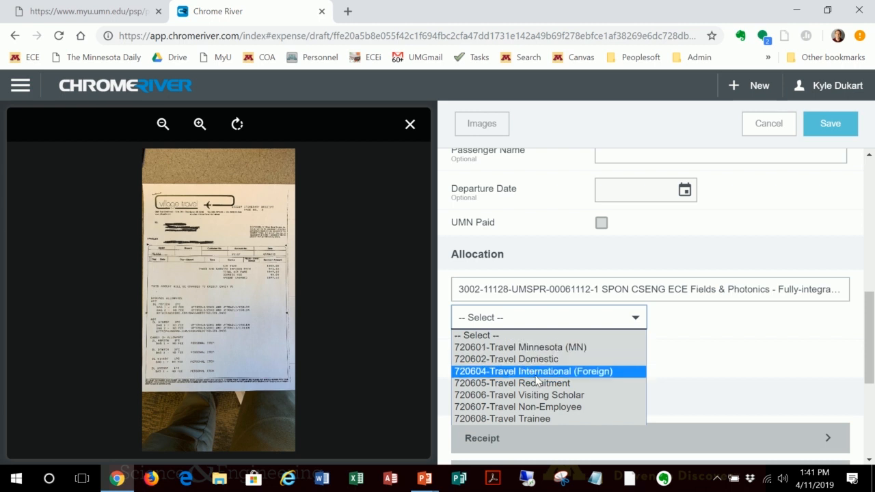
pyautogui.click(536, 375)
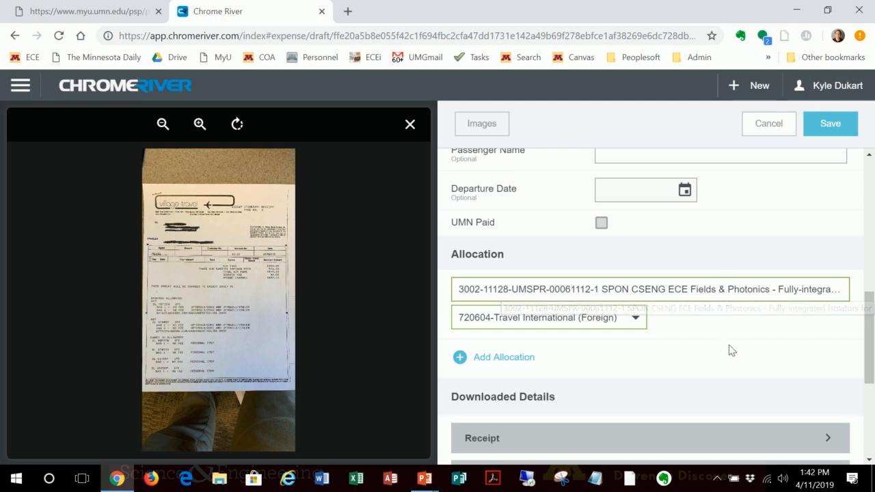
pyautogui.scroll(-1, 679, 369)
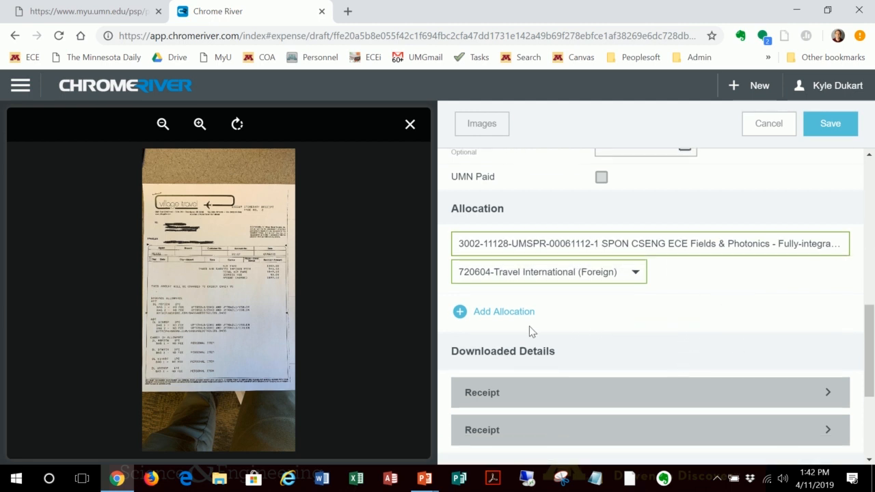
pyautogui.click(491, 314)
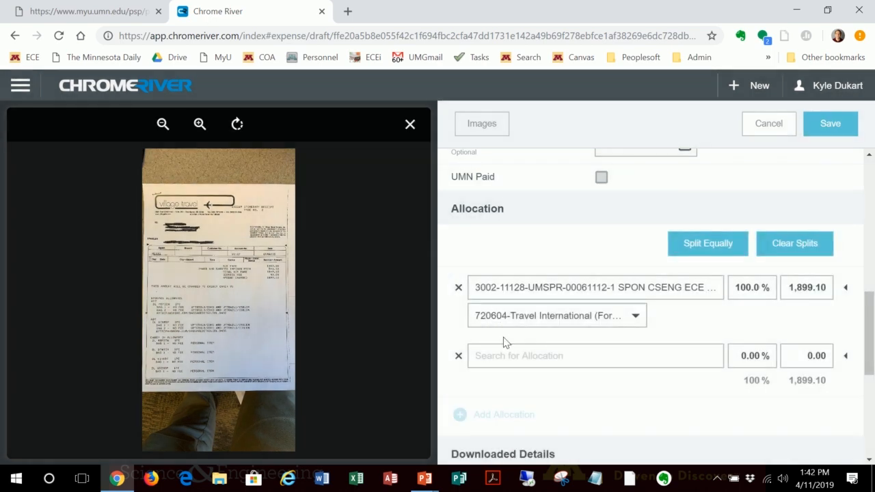
pyautogui.click(512, 363)
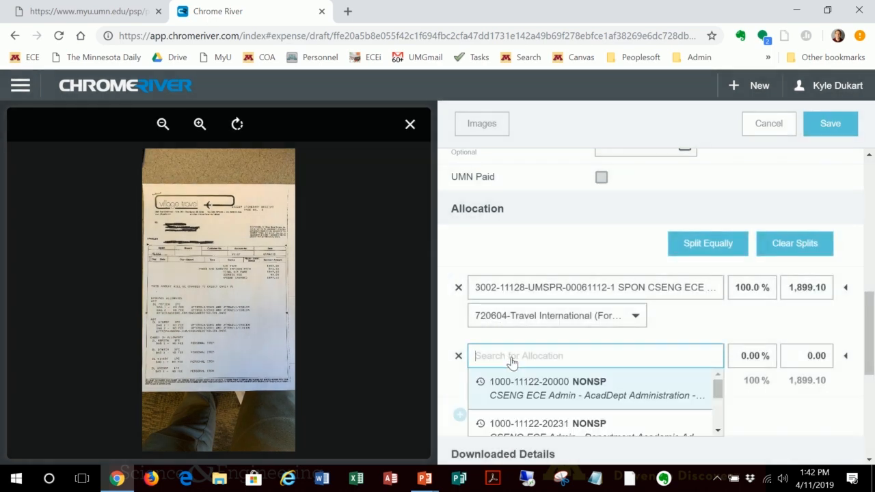
pyautogui.write('52583')
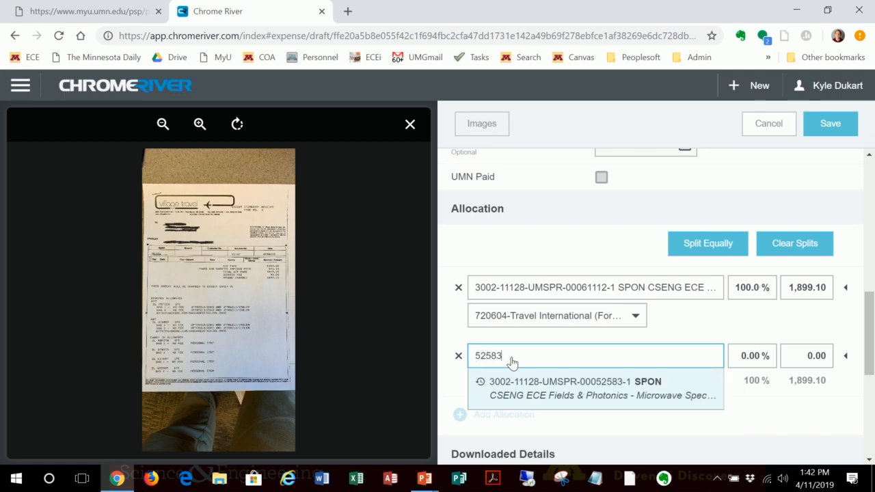
pyautogui.click(552, 387)
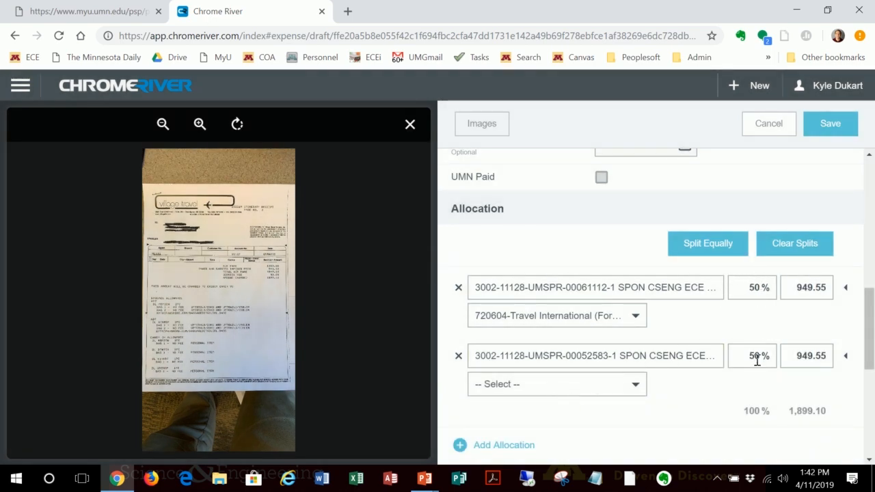
# Step: Split the airfare 60% to the 61112 allocation and 40% to the 52583 allocation
pyautogui.click(751, 292)
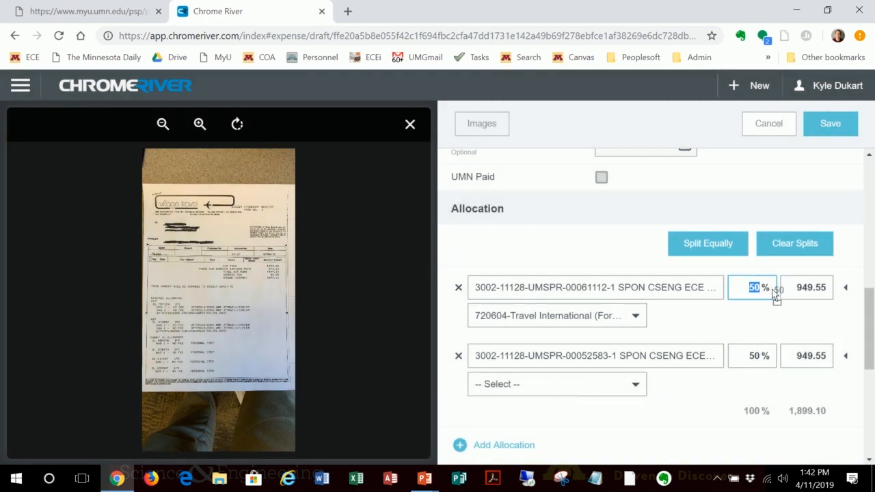
pyautogui.write('60')
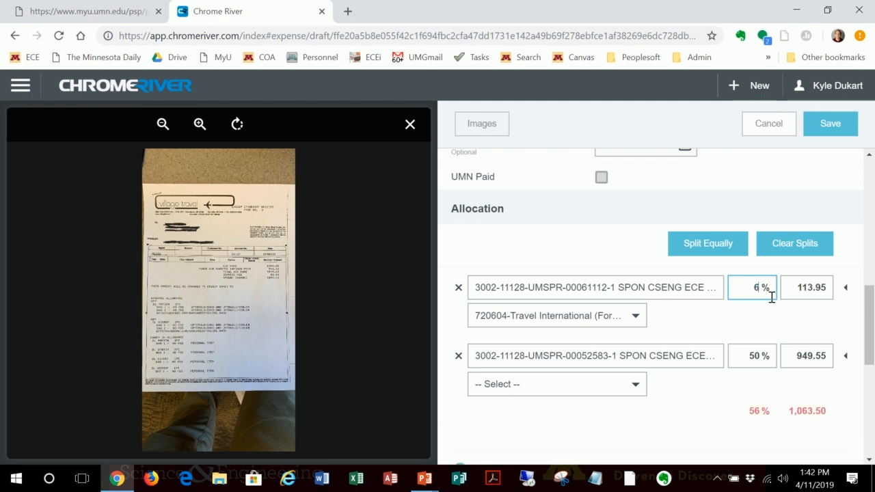
pyautogui.click(738, 360)
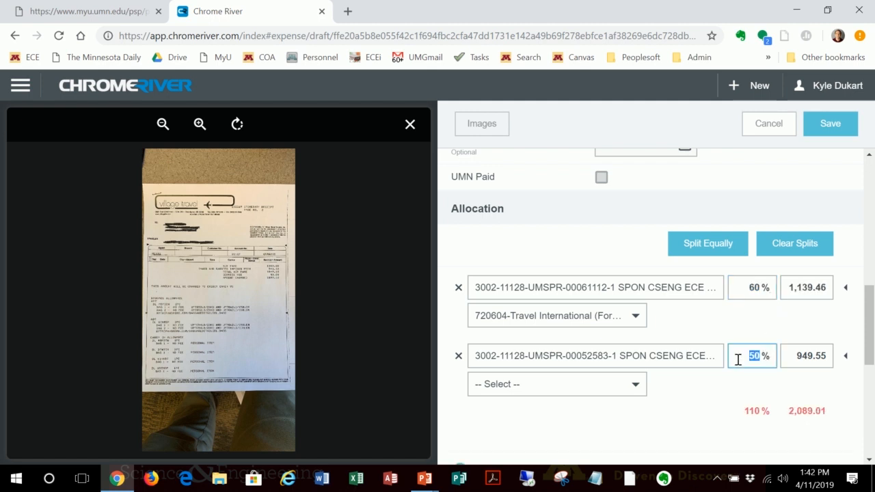
pyautogui.write('40')
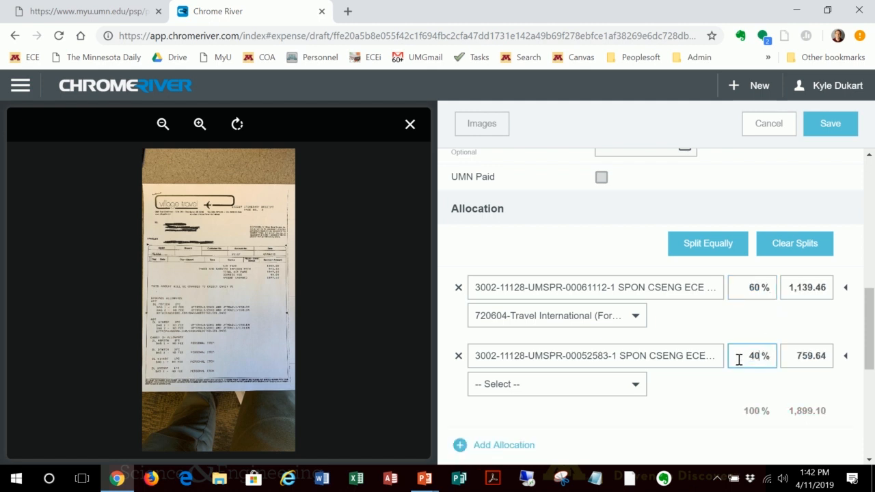
pyautogui.click(709, 387)
# Step: Set the 52583 allocation's account to 720604-Travel International (Foreign), check the receipt attachments and save the airfare expense
pyautogui.scroll(-1, 710, 389)
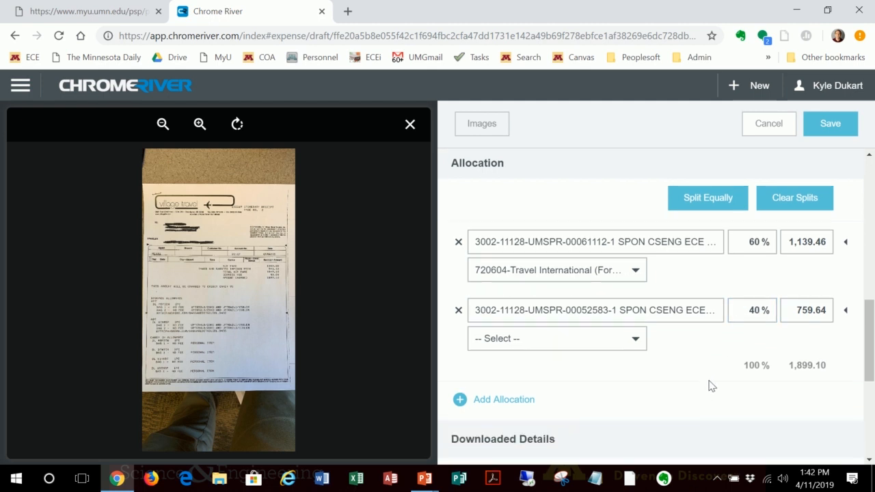
pyautogui.click(604, 340)
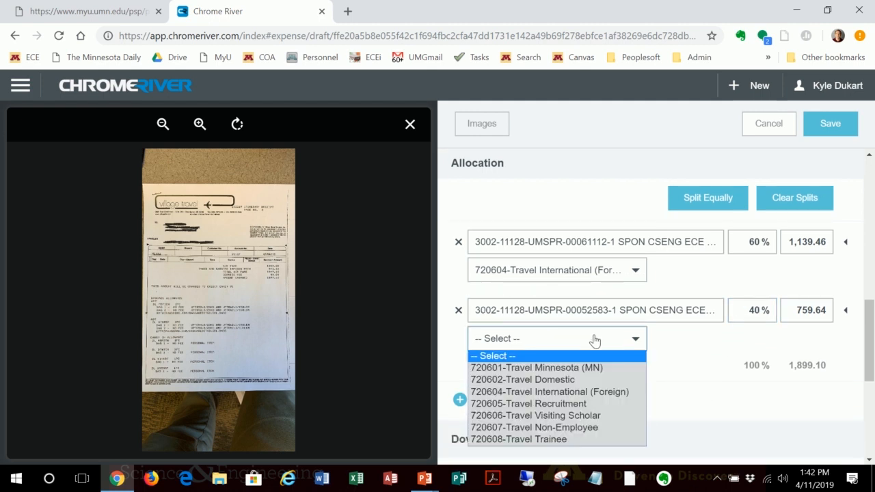
pyautogui.click(575, 393)
pyautogui.scroll(-3, 676, 366)
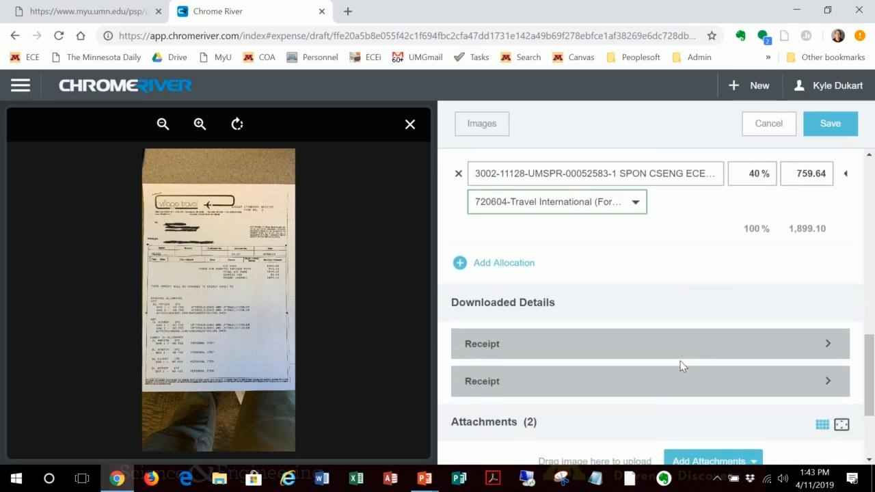
pyautogui.scroll(-2, 680, 366)
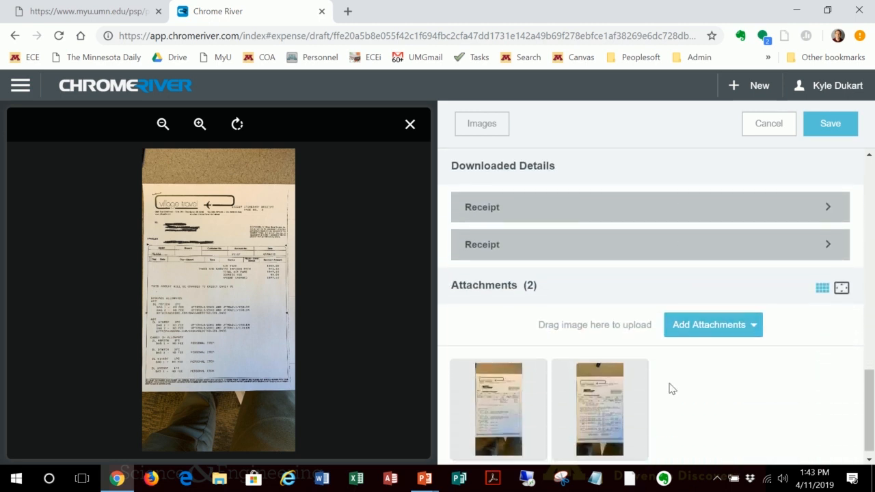
pyautogui.scroll(2, 828, 412)
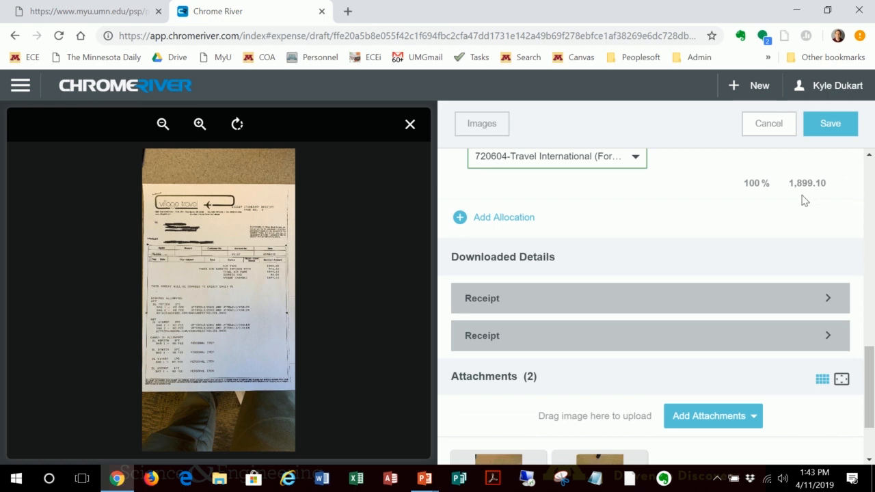
pyautogui.click(826, 134)
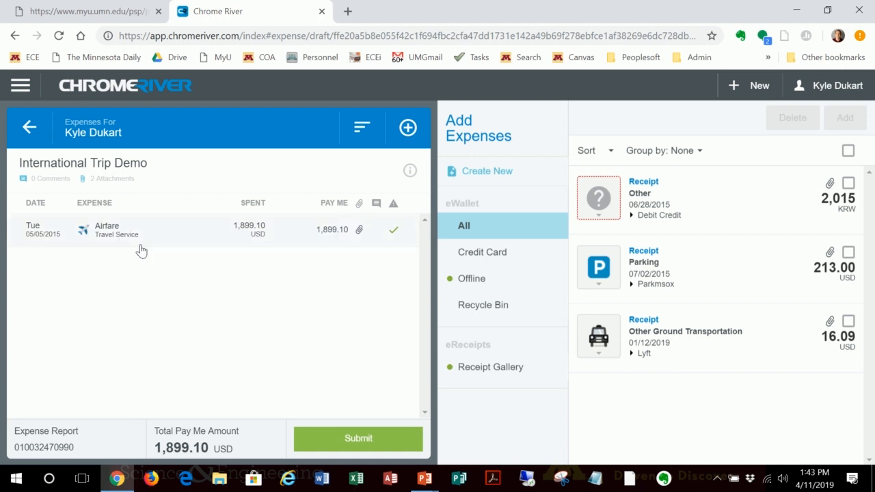
# Step: View the saved airfare's details and add the 213.00 USD parking receipt from the eWallet to the report
pyautogui.click(213, 231)
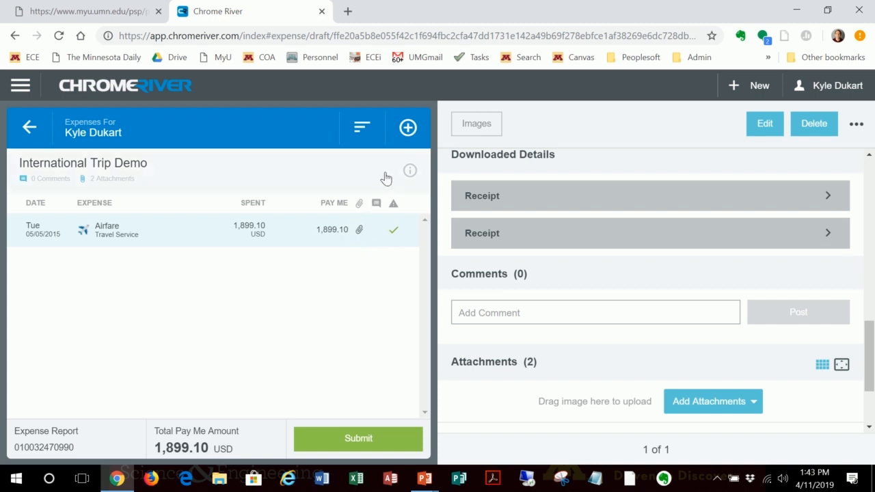
pyautogui.click(406, 130)
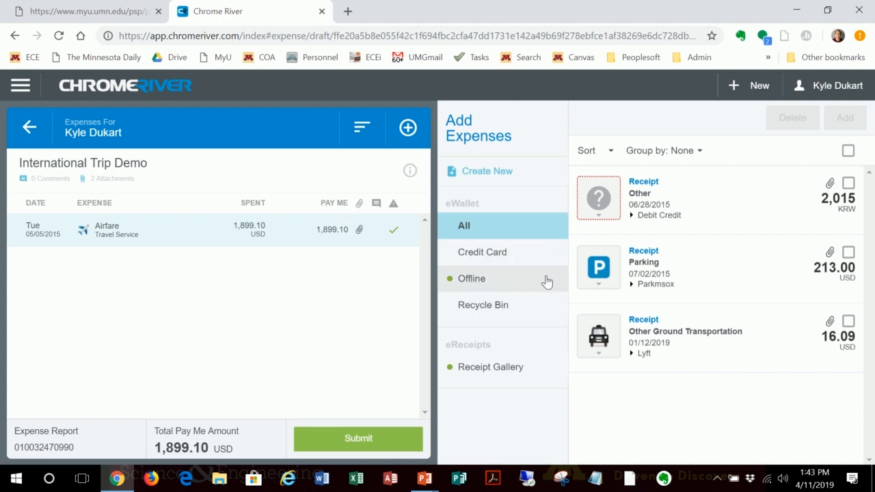
pyautogui.click(850, 255)
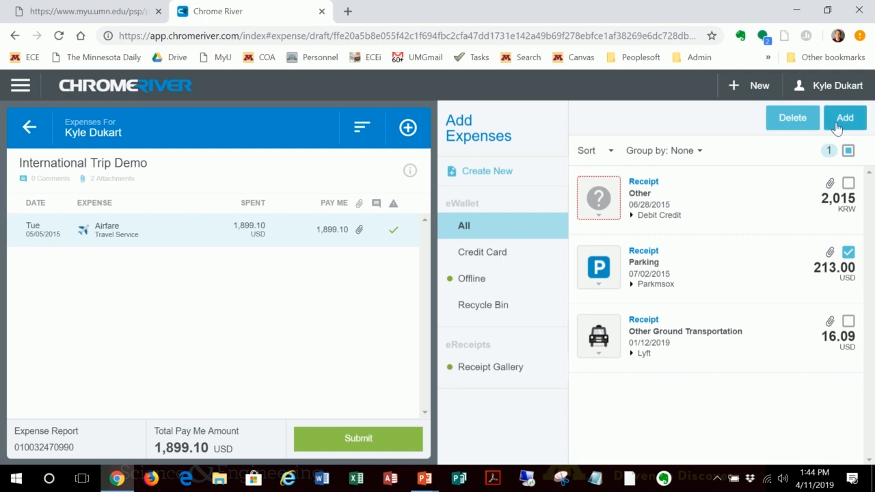
pyautogui.click(845, 120)
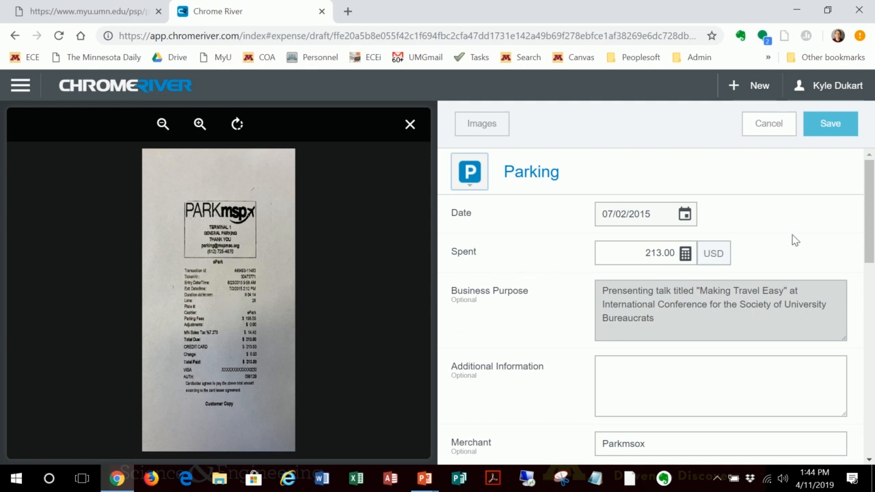
# Step: Correct the parking expense's merchant name to Parkmsp
pyautogui.scroll(-1, 792, 237)
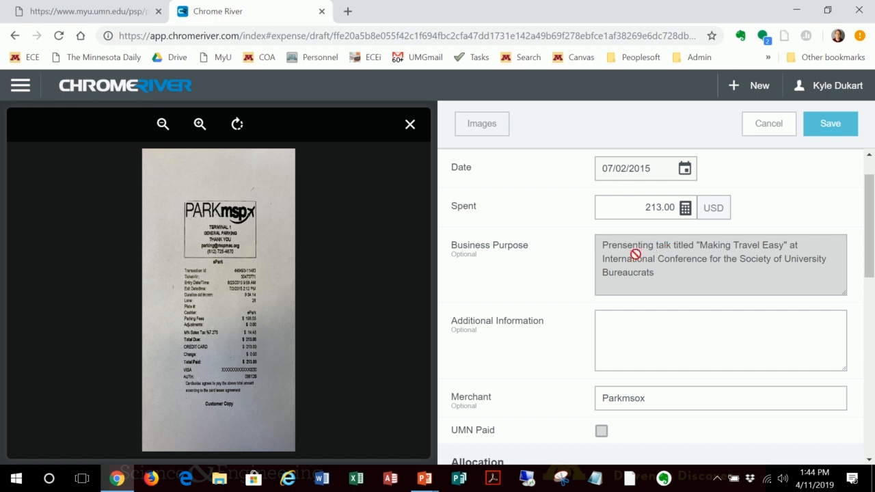
pyautogui.scroll(-1, 624, 280)
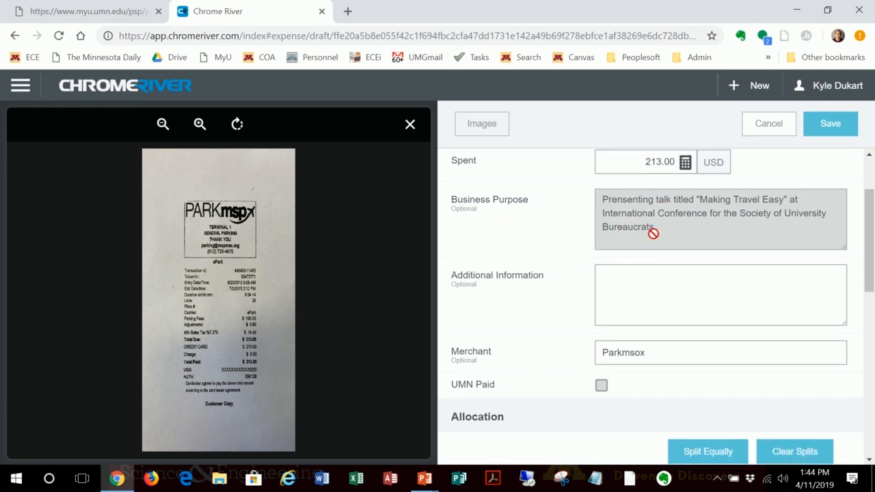
pyautogui.click(652, 284)
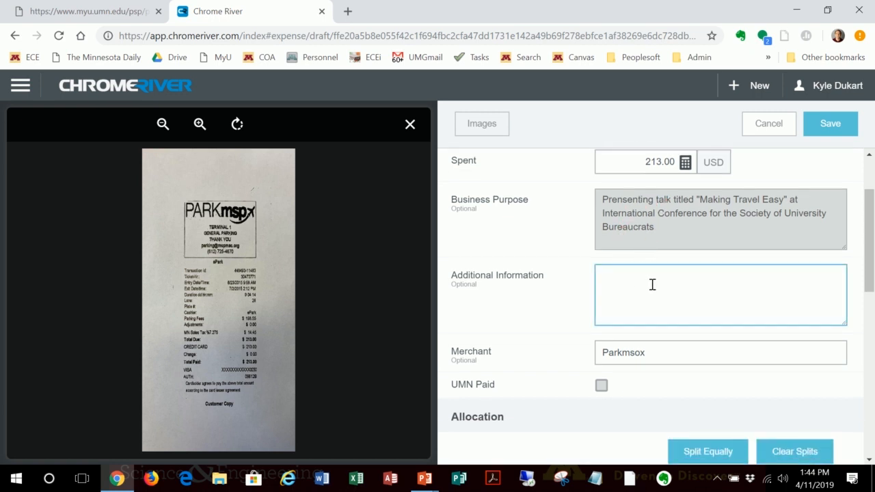
pyautogui.scroll(-2, 653, 284)
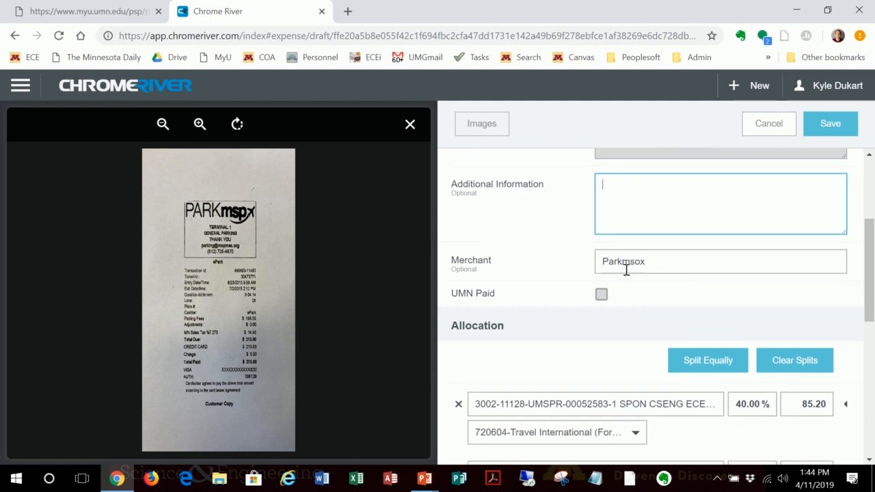
pyautogui.click(673, 267)
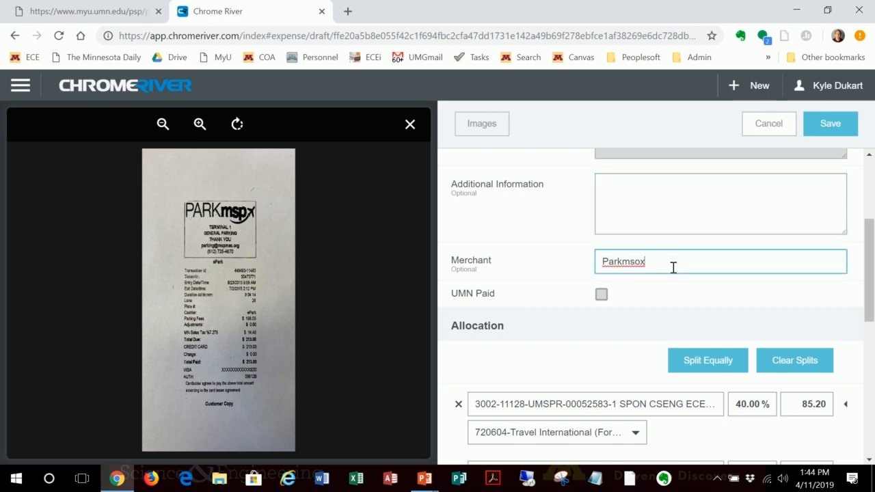
pyautogui.press('BackSpace')
pyautogui.write('p')
# Step: Review the parking expense's allocation split and receipt attachment, and save the expense
pyautogui.scroll(-2, 627, 335)
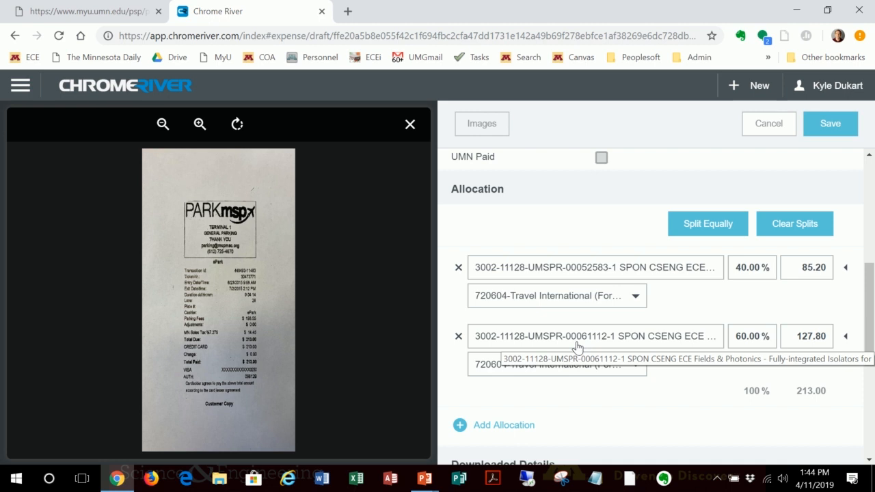
pyautogui.scroll(-2, 599, 340)
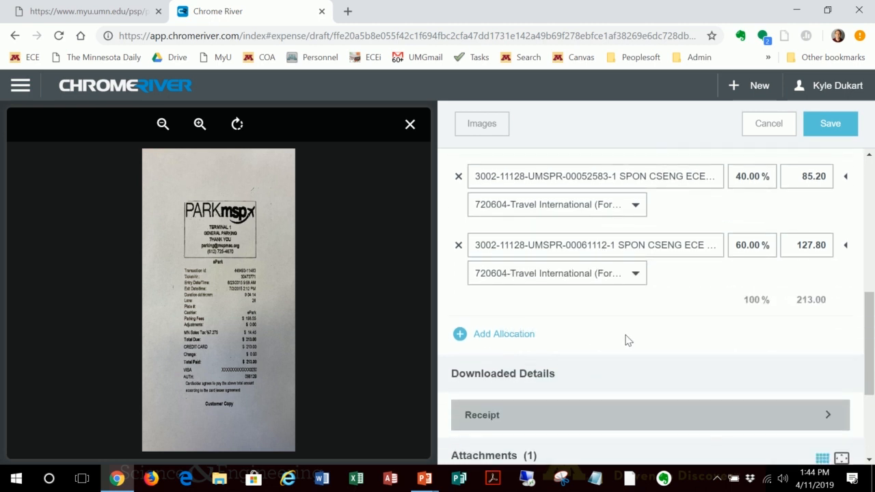
pyautogui.scroll(-1, 630, 335)
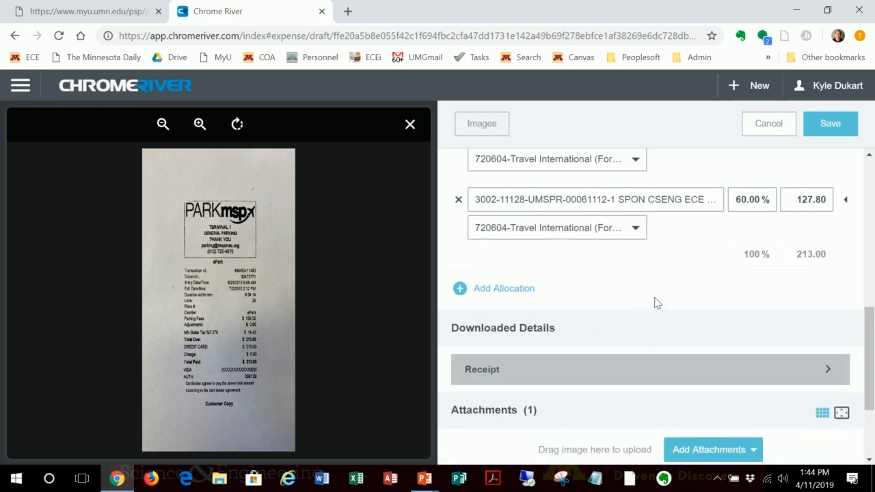
pyautogui.scroll(-2, 656, 303)
pyautogui.scroll(-1, 626, 253)
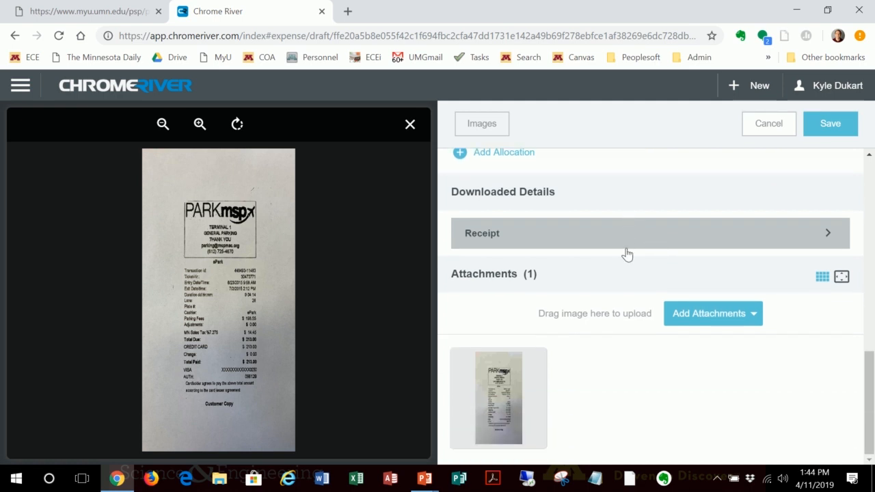
pyautogui.scroll(4, 701, 233)
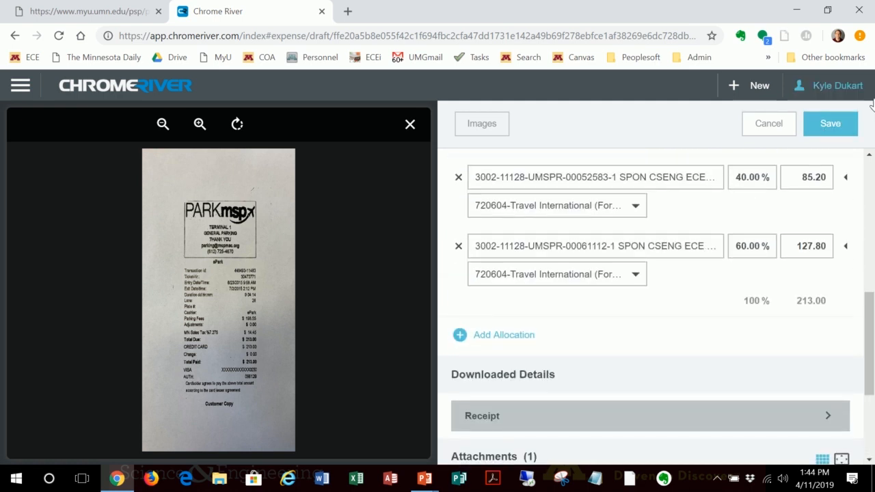
pyautogui.click(835, 123)
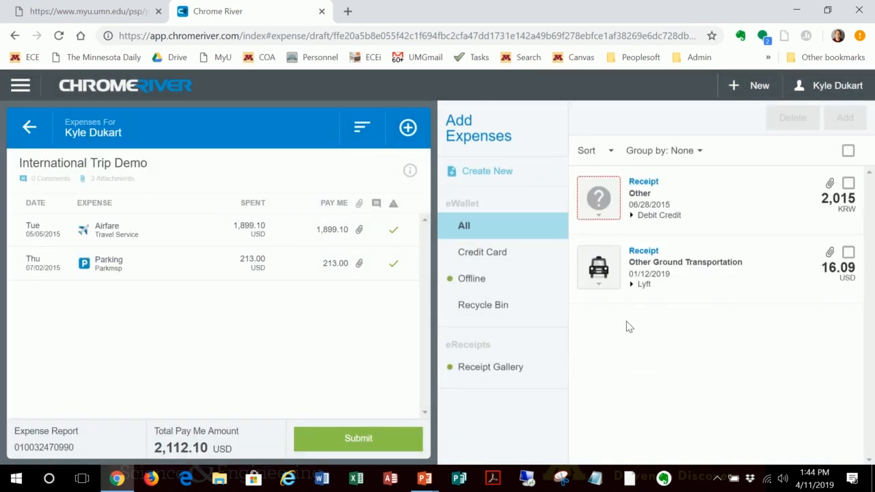
# Step: Add the 16.09 USD Lyft receipt for Other Ground Transportation to the report and review its details
pyautogui.click(848, 253)
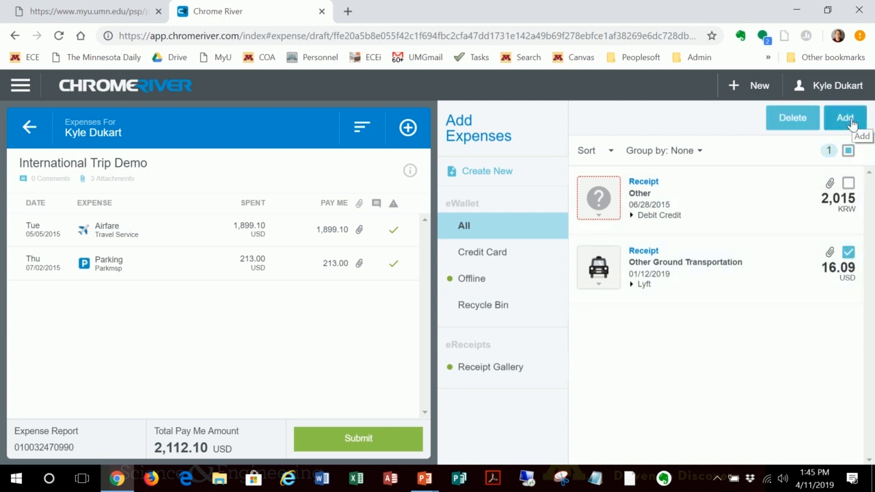
pyautogui.click(847, 119)
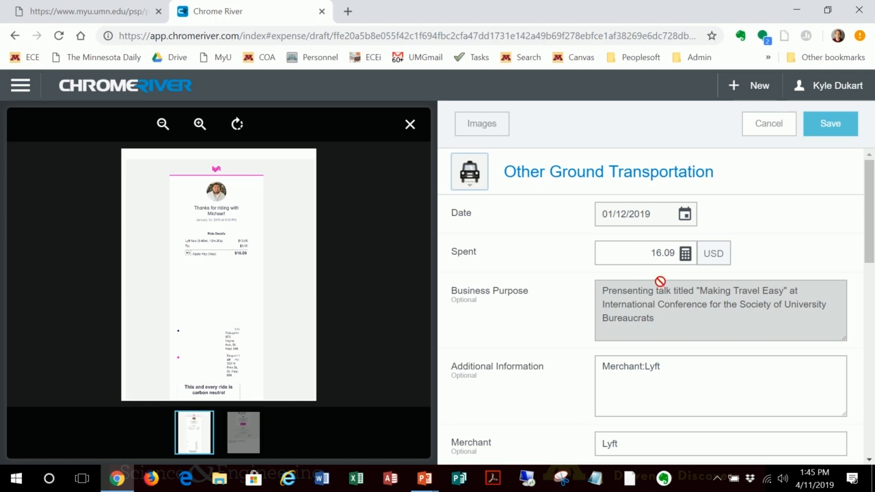
pyautogui.scroll(-2, 688, 293)
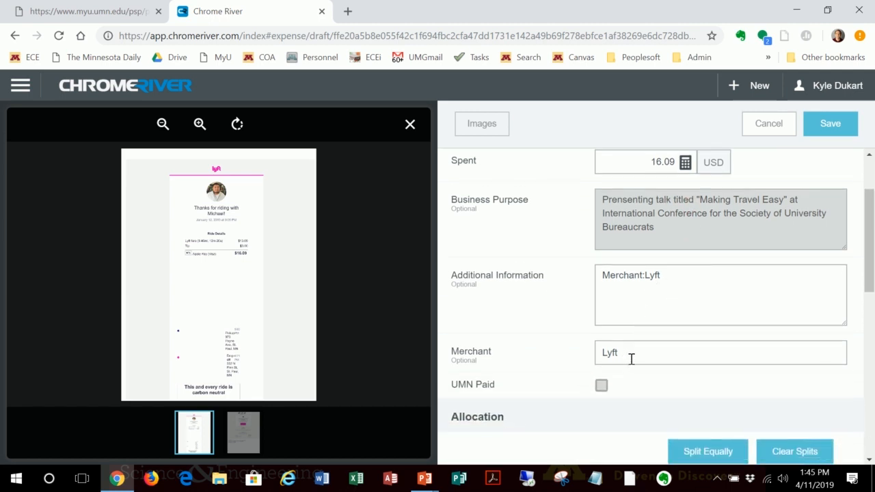
# Step: Review the Lyft expense's allocation split and receipt attachments, and save the expense
pyautogui.scroll(-4, 639, 356)
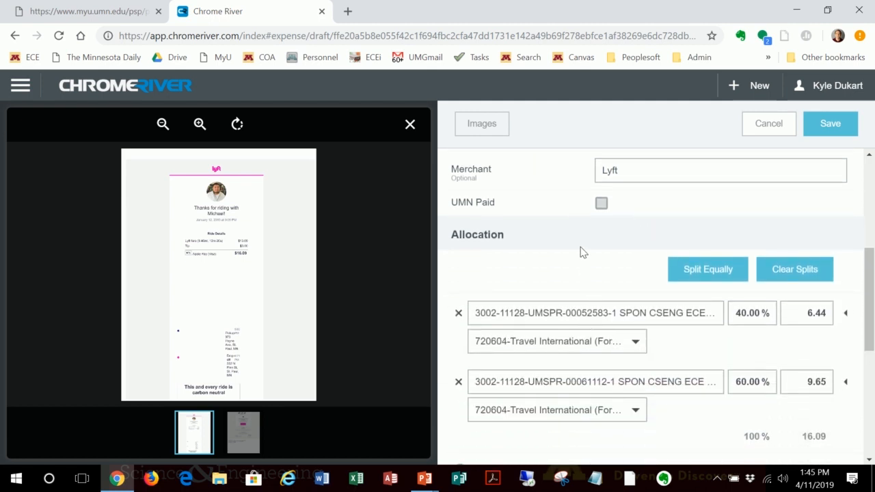
pyautogui.scroll(-4, 581, 253)
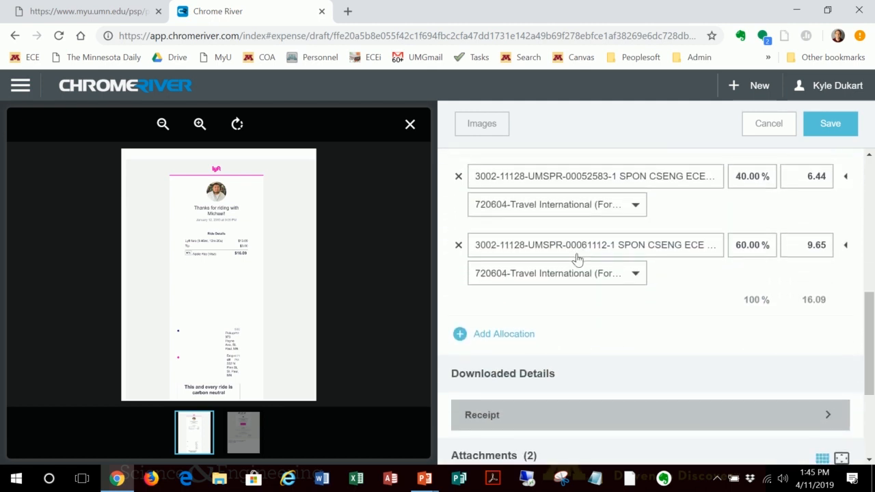
pyautogui.scroll(-2, 748, 329)
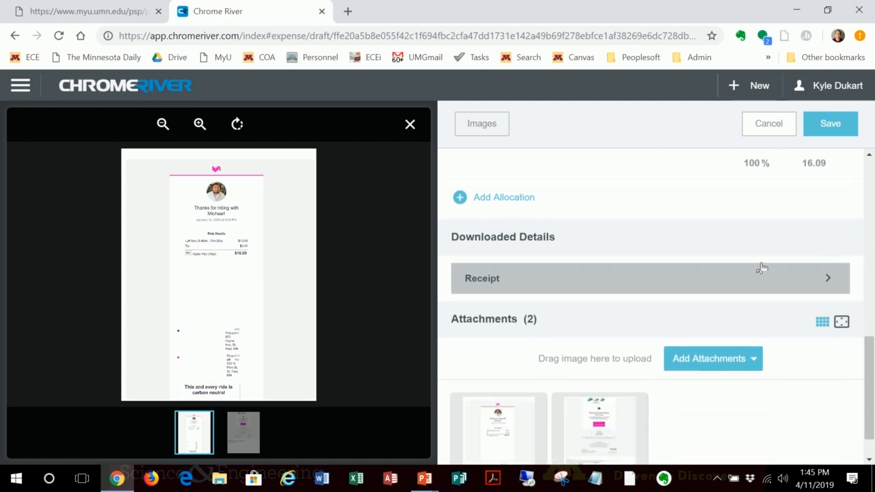
pyautogui.click(834, 127)
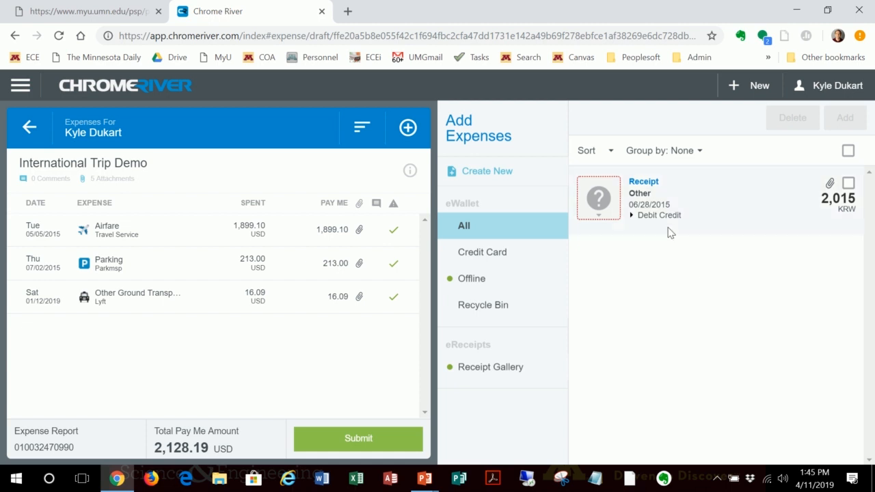
# Step: Preview the 2,015 KRW receipt in the eWallet and add it to the report as a Lodging expense
pyautogui.click(663, 199)
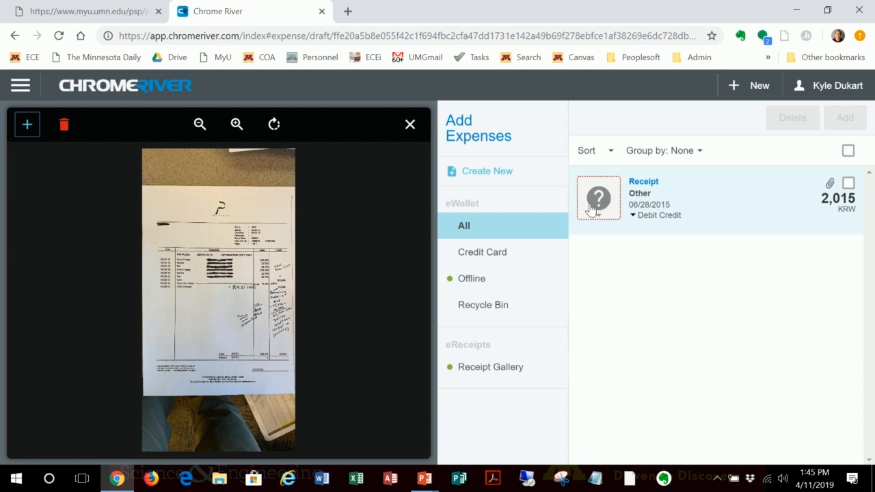
pyautogui.click(849, 185)
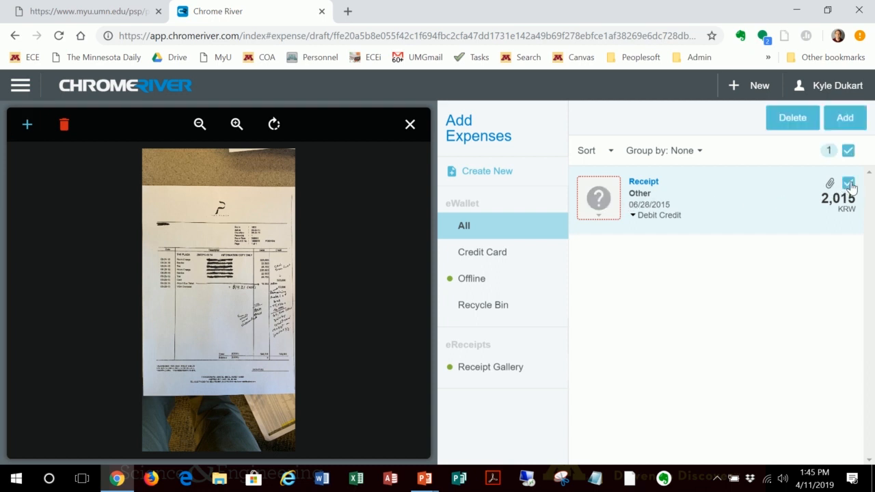
pyautogui.click(863, 123)
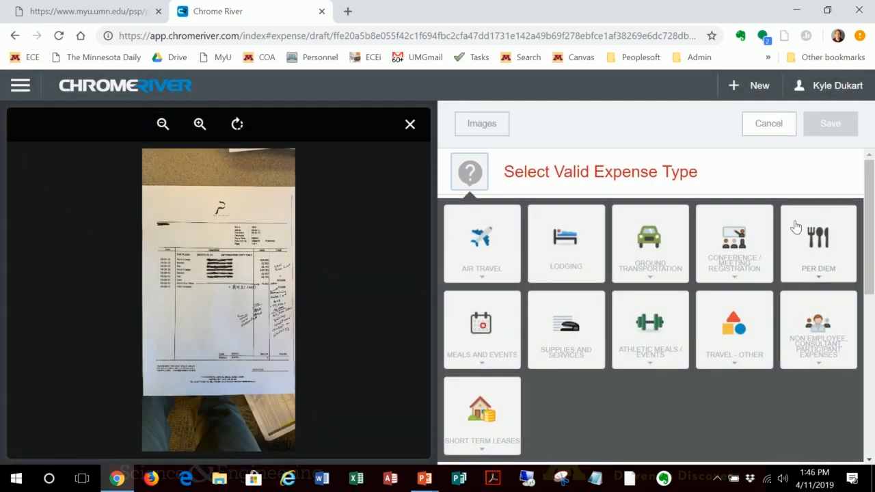
pyautogui.click(567, 260)
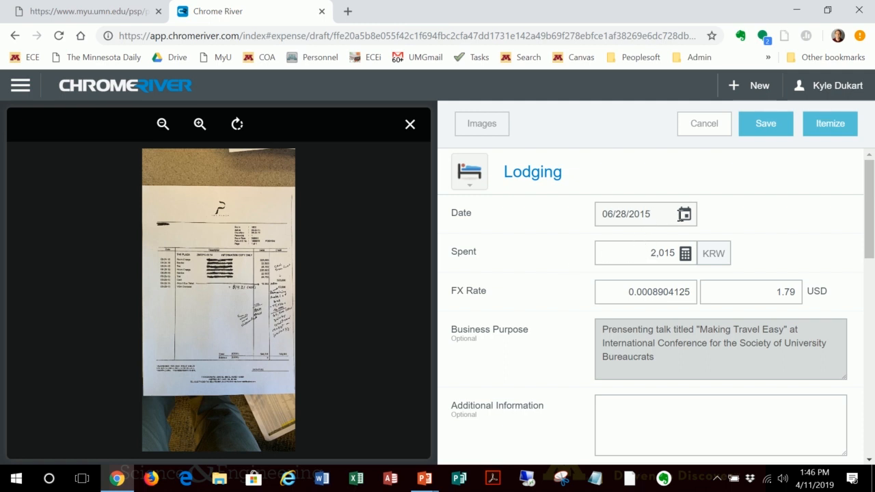
# Step: Enlarge the hotel receipt to read its total and set the lodging's spent amount to 560,500 KRW
pyautogui.scroll(-1, 650, 235)
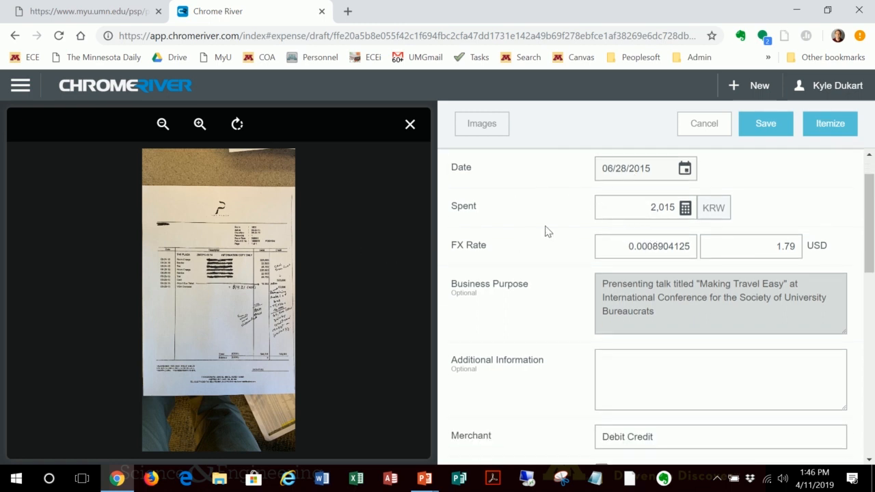
pyautogui.click(647, 209)
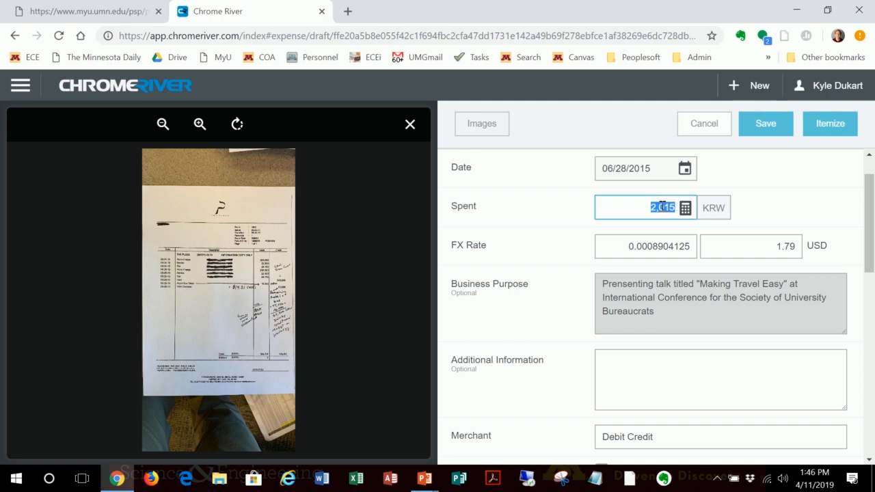
pyautogui.click(198, 125)
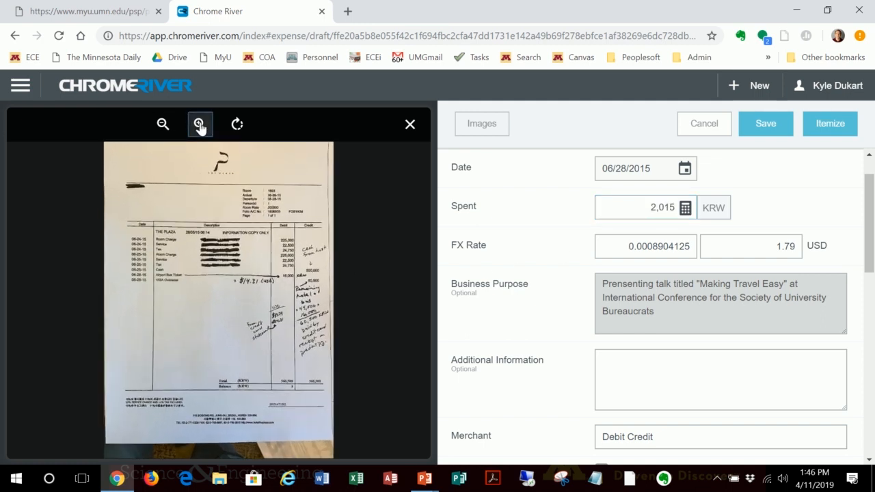
pyautogui.click(199, 125)
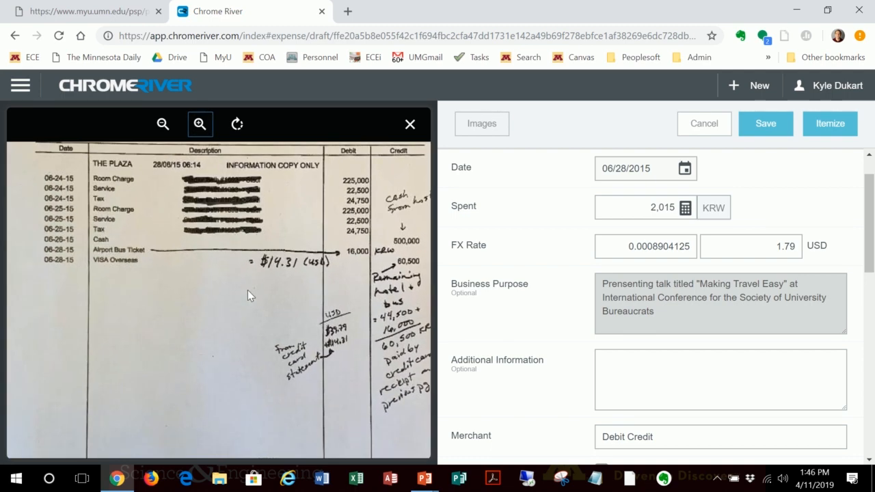
pyautogui.moveTo(260, 325); pyautogui.dragTo(125, 213)
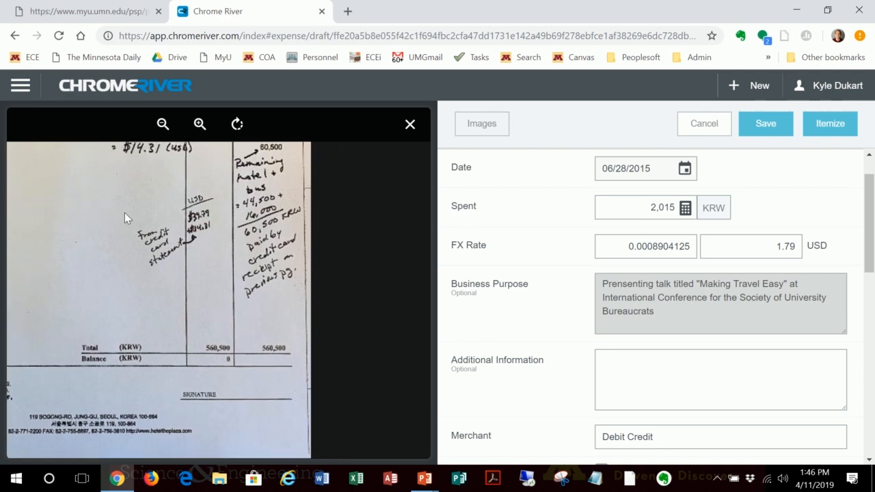
pyautogui.click(199, 124)
pyautogui.click(198, 124)
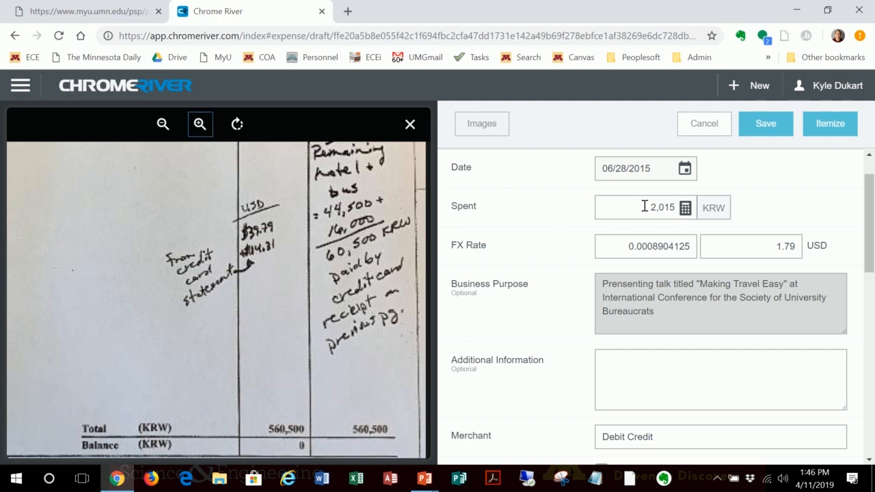
pyautogui.moveTo(644, 207); pyautogui.dragTo(674, 205)
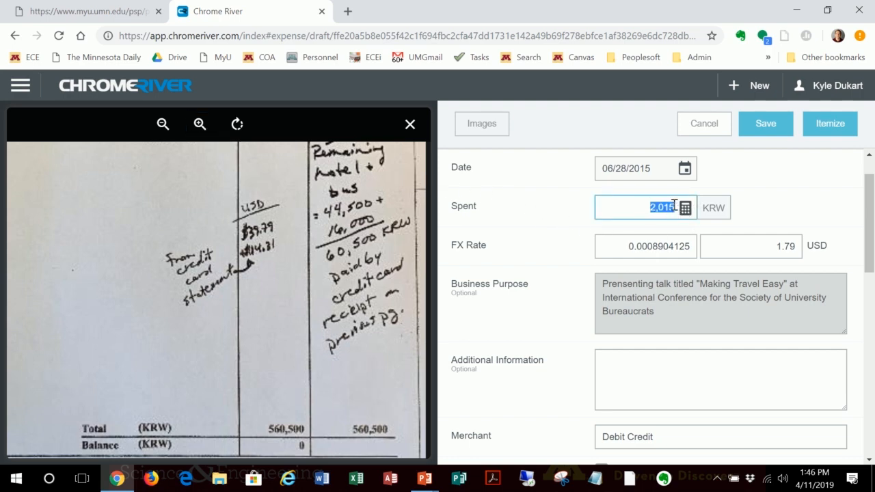
pyautogui.write('560500')
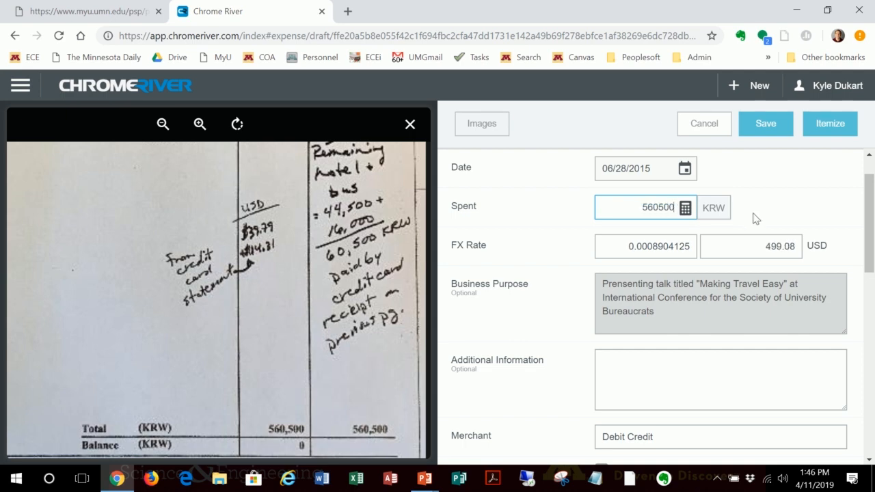
# Step: Set the lodging expense's date to 09/24/2015
pyautogui.click(650, 385)
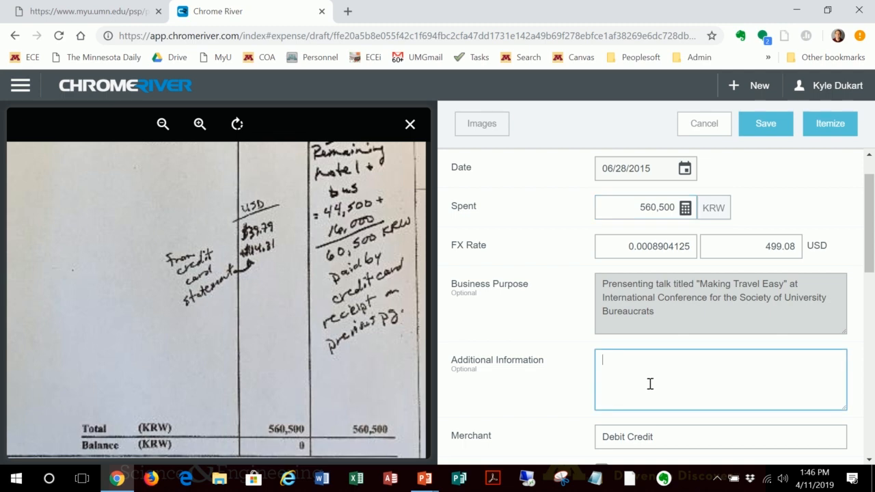
pyautogui.scroll(-1, 747, 345)
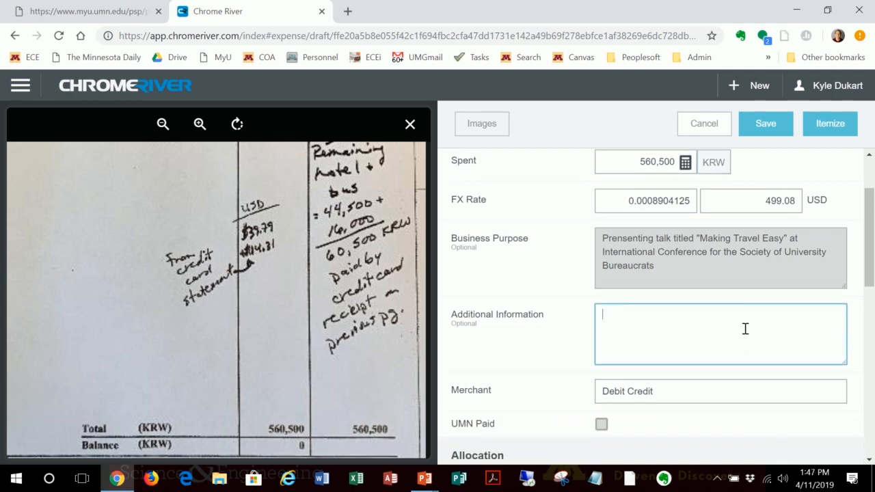
pyautogui.scroll(1, 695, 319)
pyautogui.scroll(-1, 695, 317)
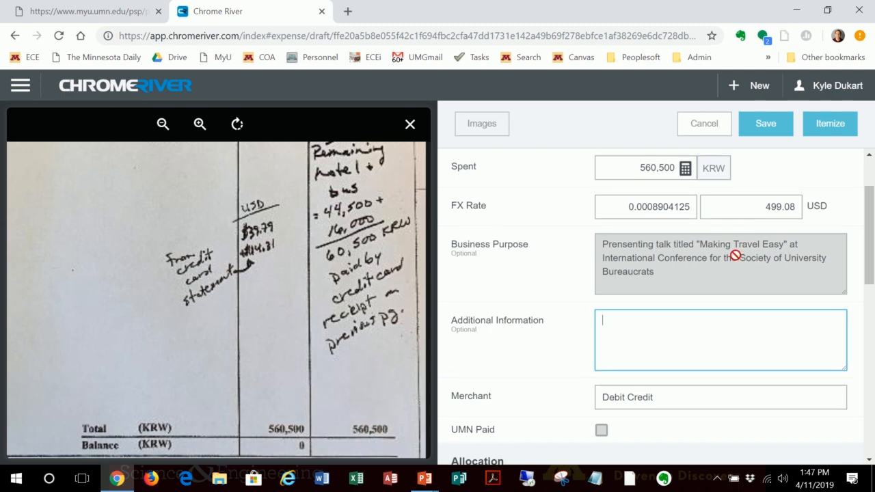
pyautogui.scroll(1, 735, 257)
pyautogui.scroll(1, 734, 257)
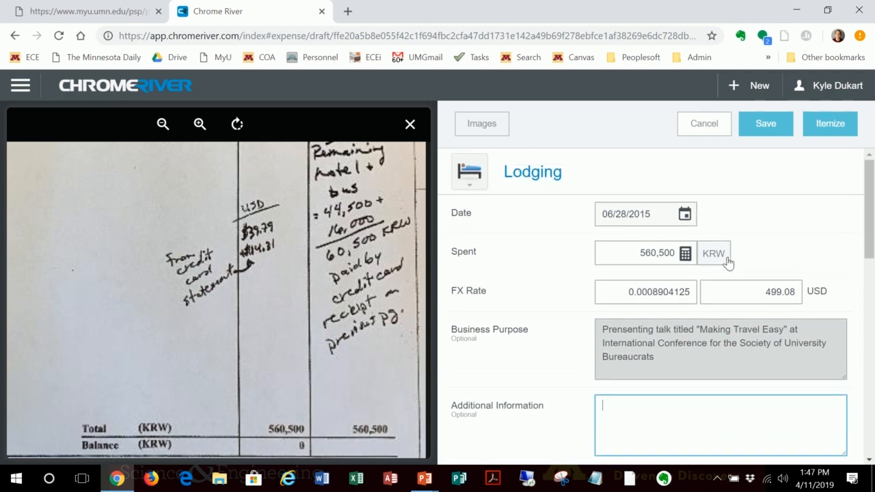
pyautogui.click(685, 216)
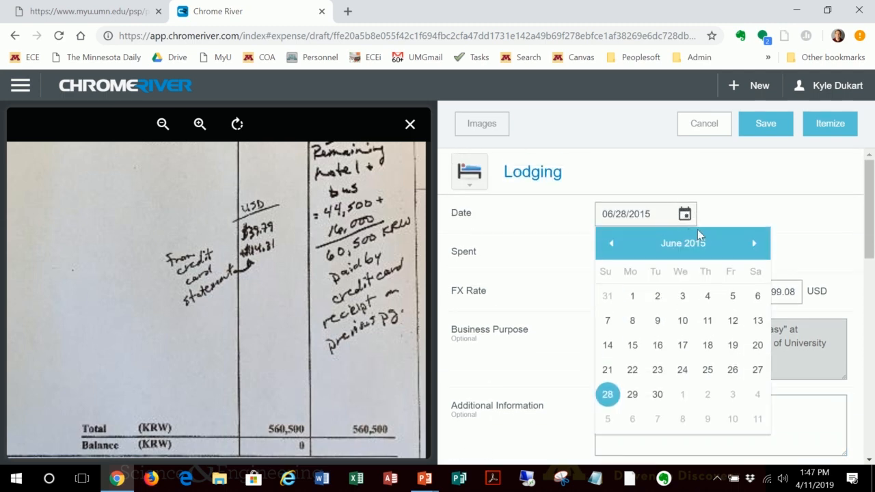
pyautogui.click(755, 244)
pyautogui.click(756, 244)
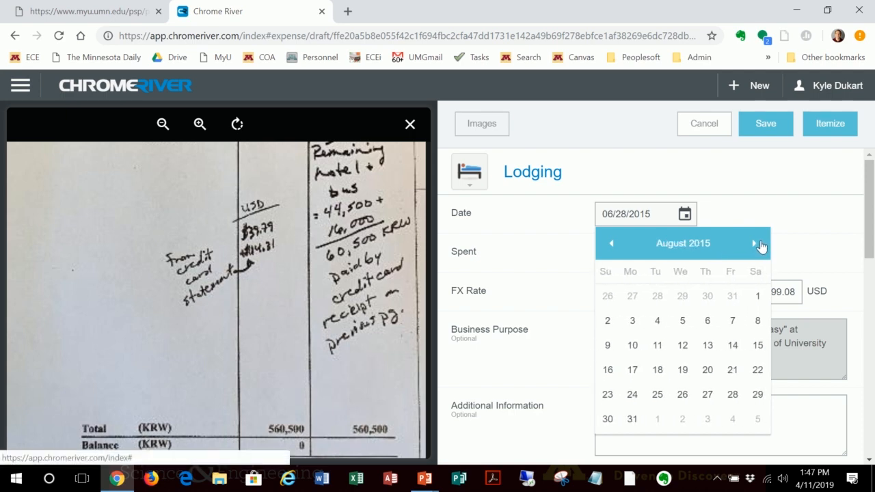
pyautogui.click(756, 244)
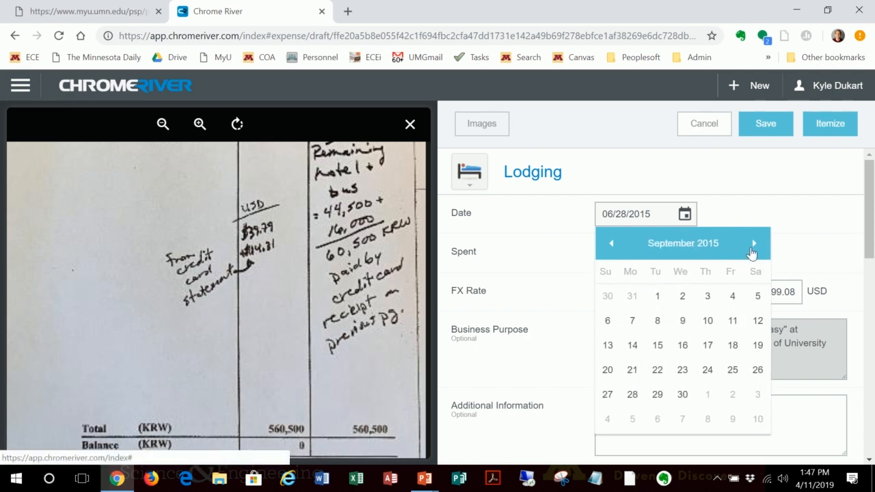
pyautogui.click(707, 369)
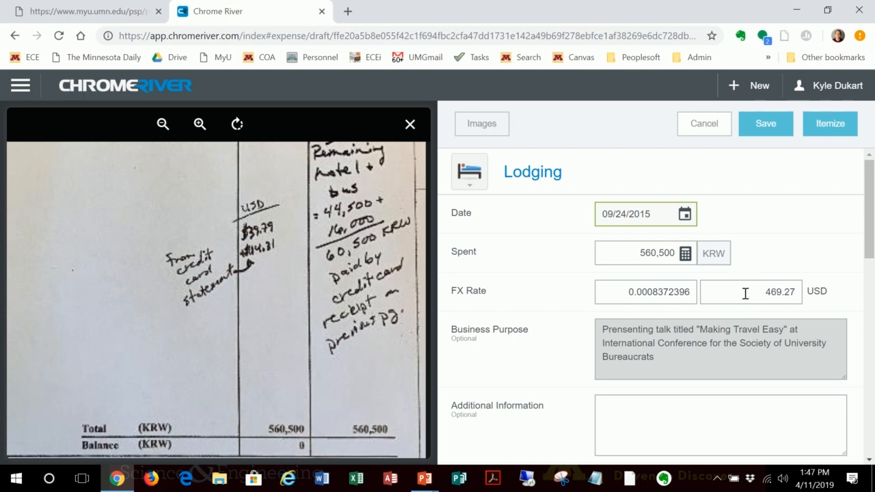
# Step: Change the lodging expense's merchant to Plaza Hotel
pyautogui.scroll(-1, 718, 345)
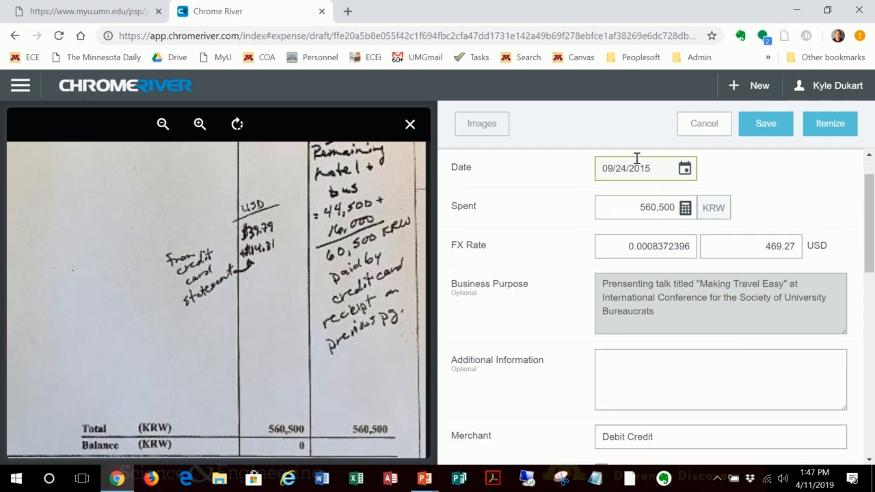
pyautogui.scroll(-1, 702, 343)
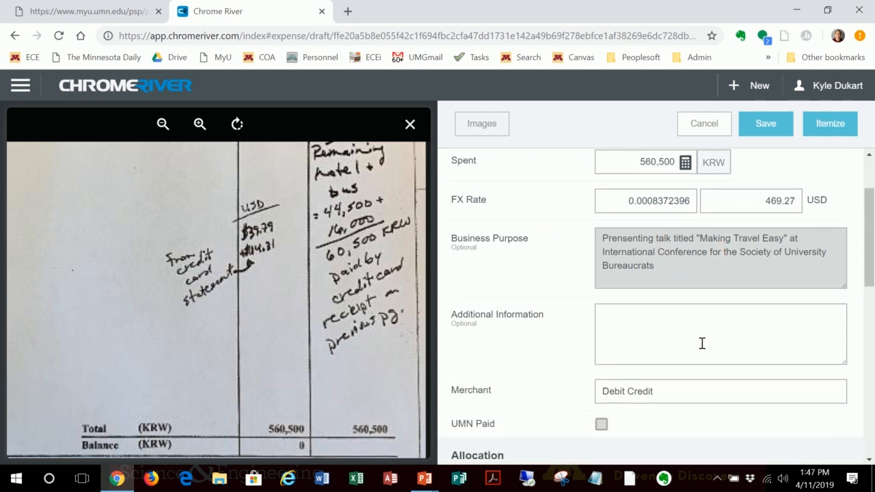
pyautogui.scroll(1, 706, 317)
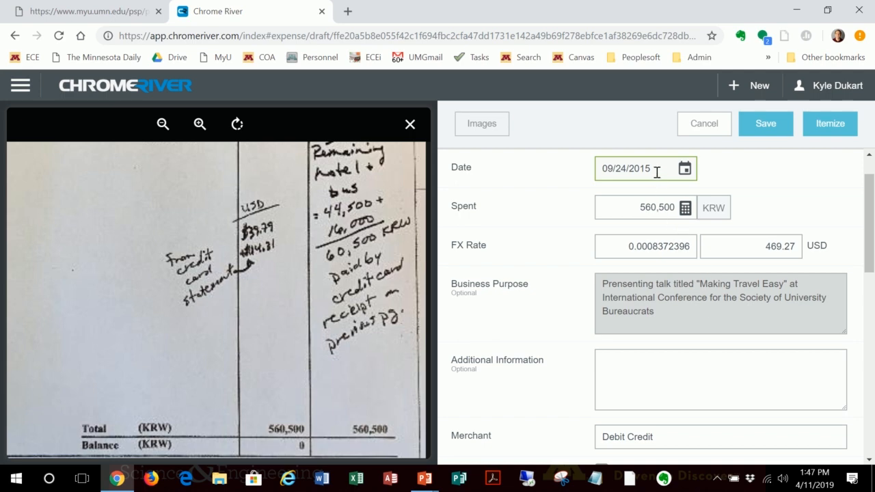
pyautogui.scroll(-1, 698, 290)
pyautogui.scroll(-2, 700, 308)
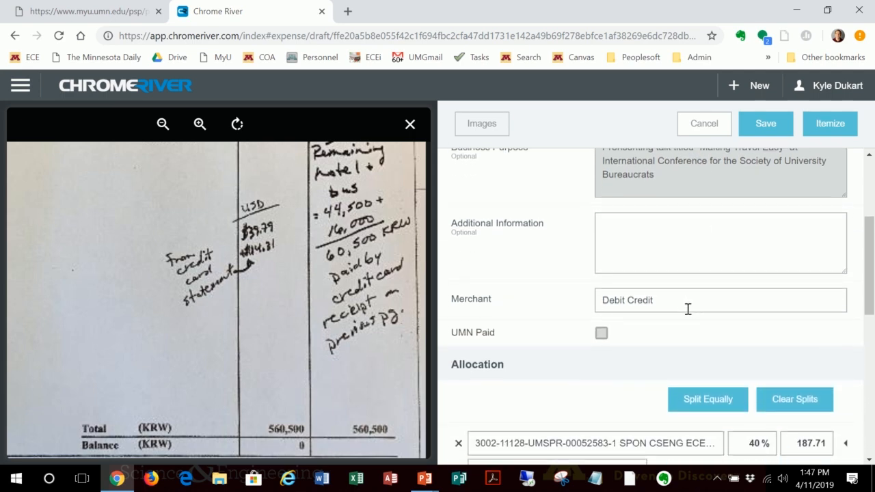
pyautogui.moveTo(680, 302); pyautogui.dragTo(597, 304)
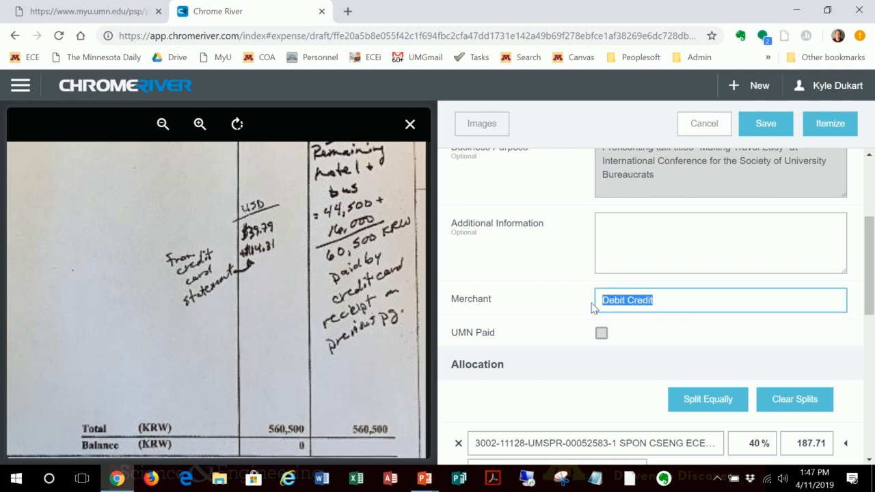
pyautogui.write('Plaza Hotel')
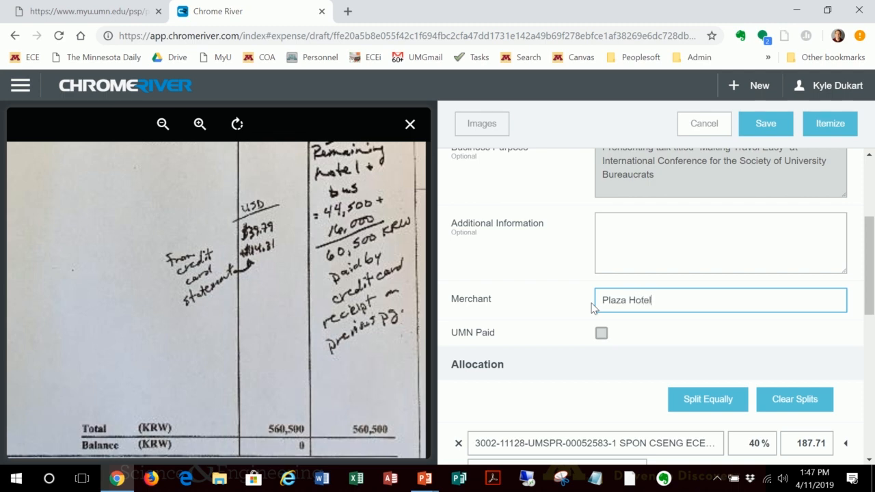
# Step: Save the lodging expense after checking its allocation and attachment, and open its itemization
pyautogui.scroll(-4, 608, 304)
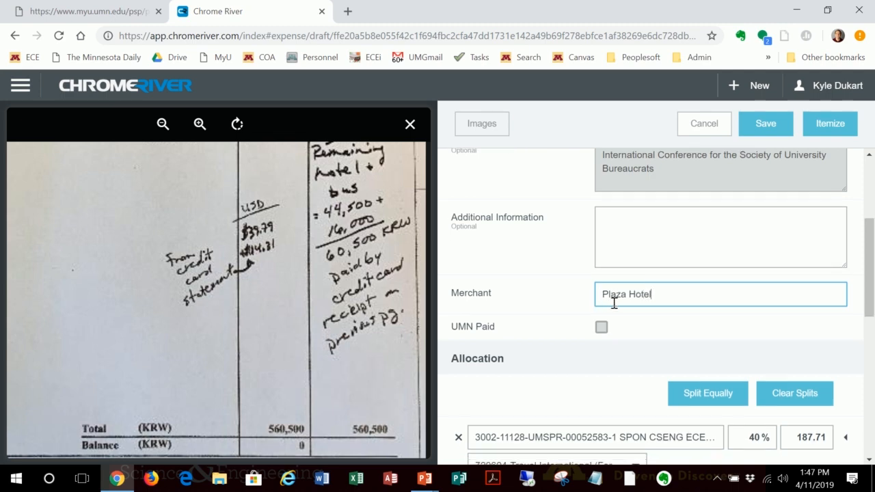
pyautogui.scroll(-3, 622, 341)
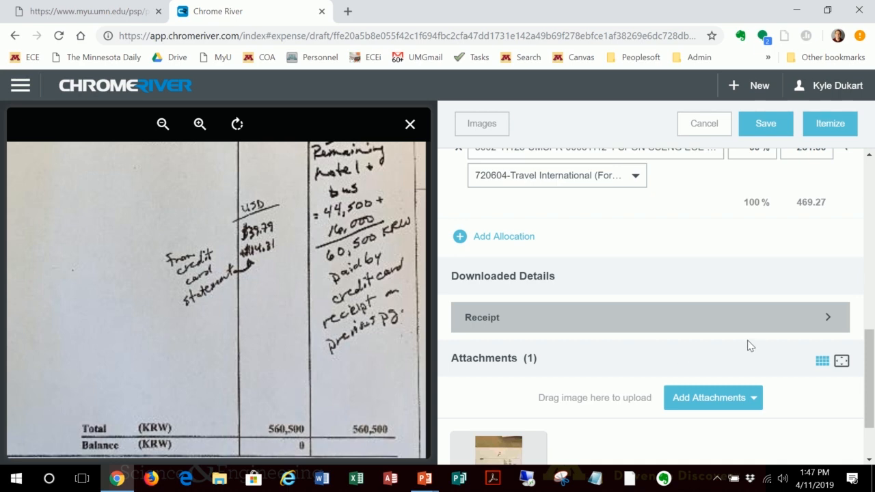
pyautogui.scroll(-1, 745, 332)
pyautogui.scroll(5, 786, 259)
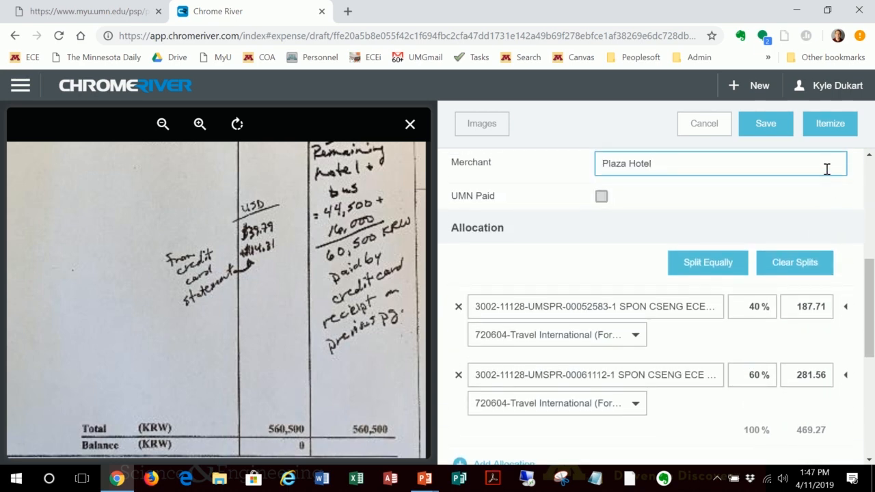
pyautogui.click(767, 125)
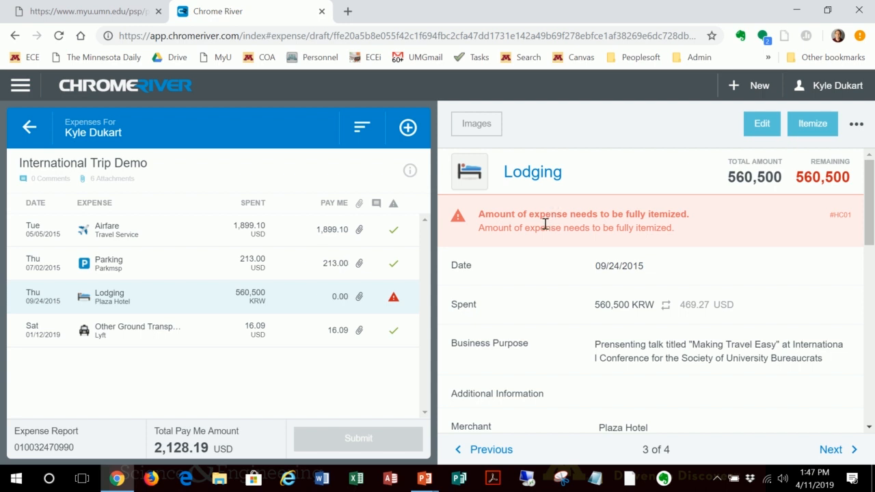
pyautogui.click(813, 124)
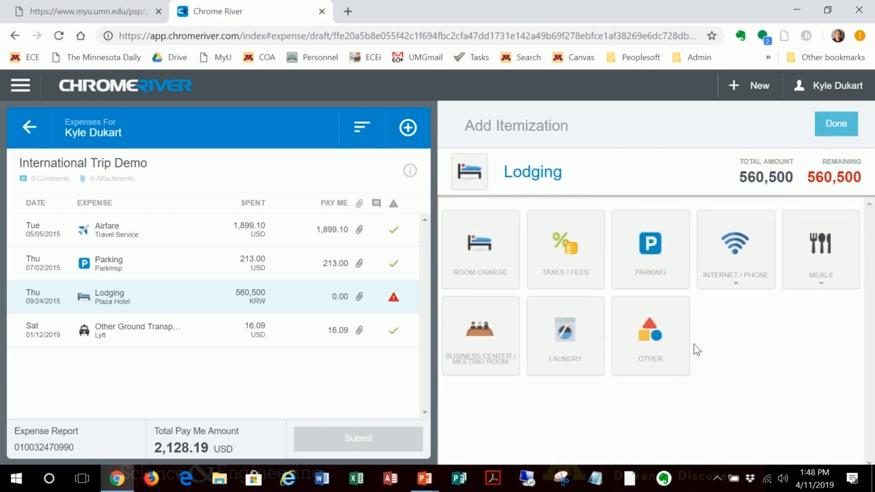
# Step: Add a room charge itemization to the lodging expense with a spent amount of 450,000 KRW
pyautogui.click(489, 262)
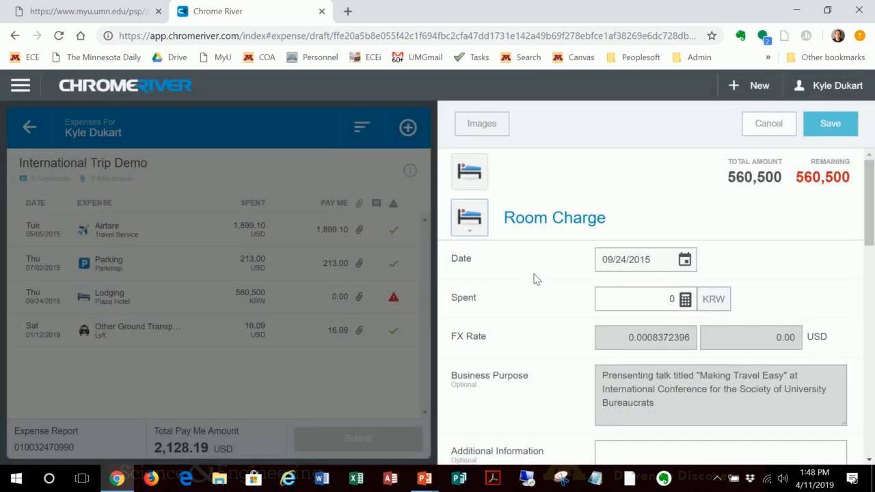
pyautogui.click(638, 298)
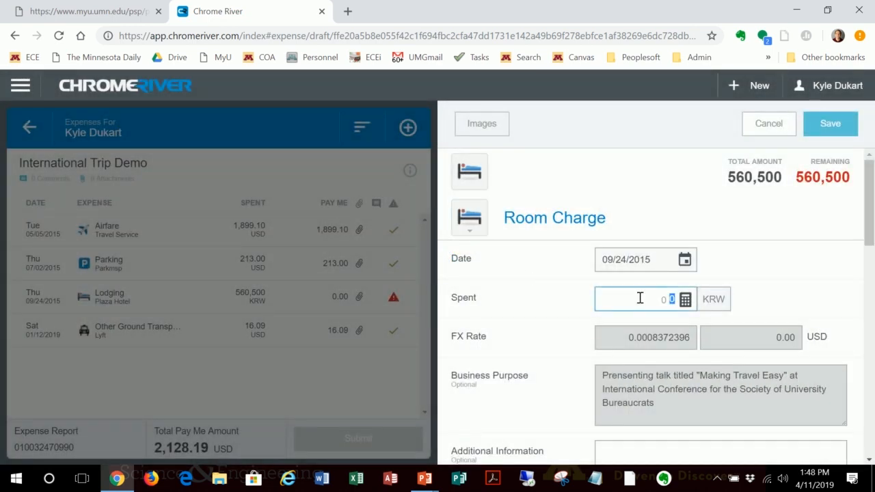
pyautogui.scroll(-1, 641, 295)
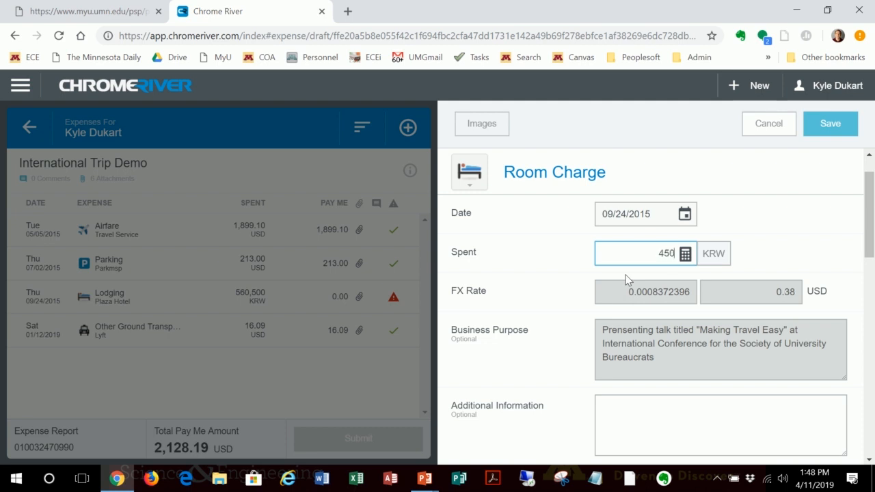
pyautogui.write('000')
# Step: Start the room charge's allowable total calculation with start date 04/01/2019 and end date 04/03/2019
pyautogui.scroll(-2, 796, 247)
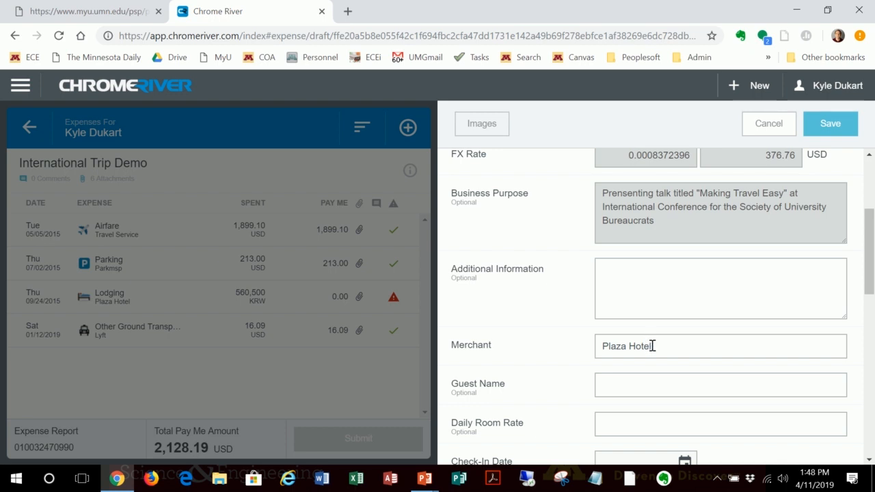
pyautogui.scroll(-1, 663, 345)
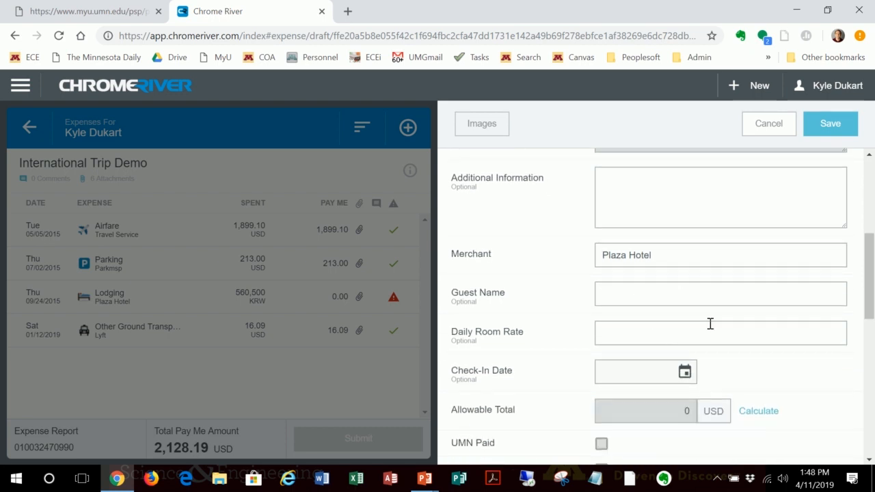
pyautogui.scroll(-1, 710, 323)
pyautogui.scroll(-1, 777, 336)
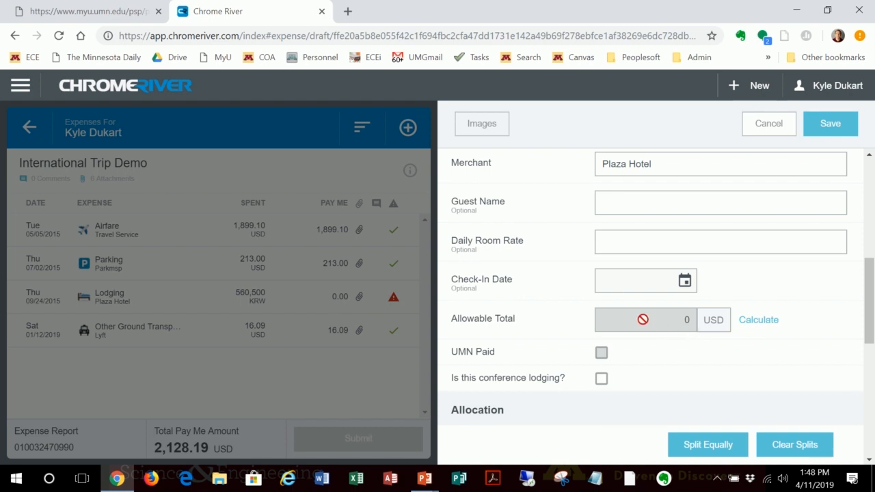
pyautogui.click(757, 322)
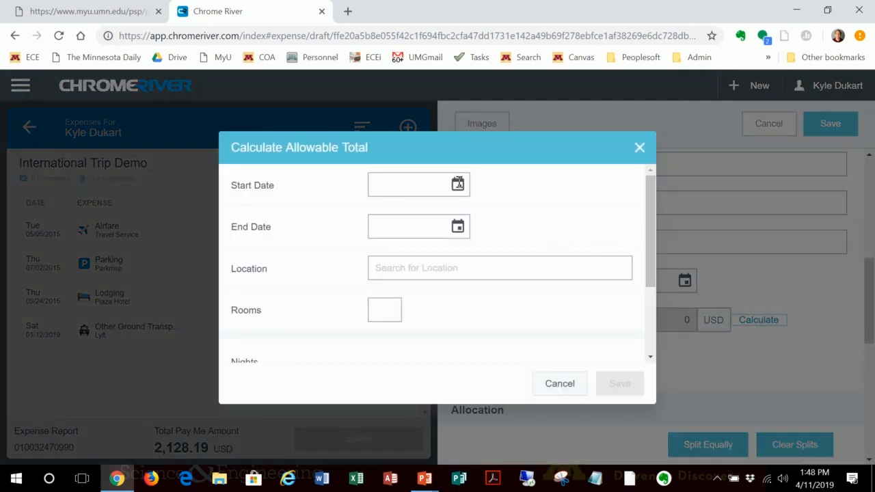
pyautogui.click(458, 185)
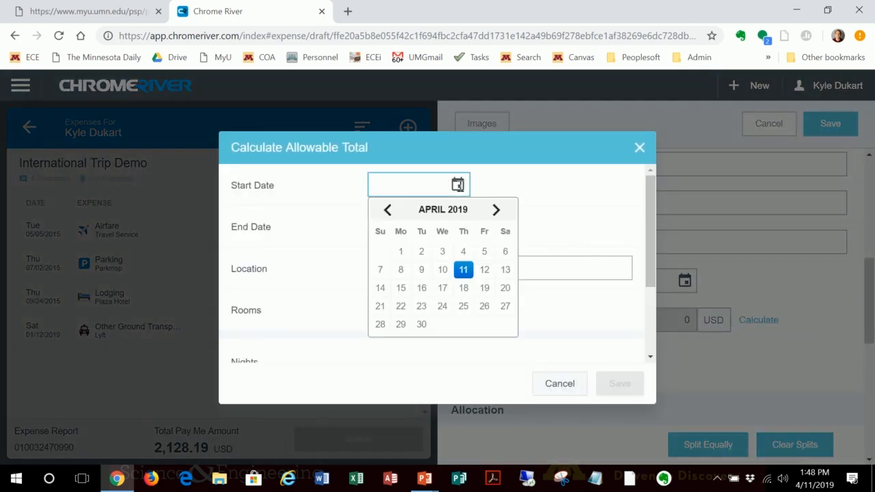
pyautogui.click(401, 252)
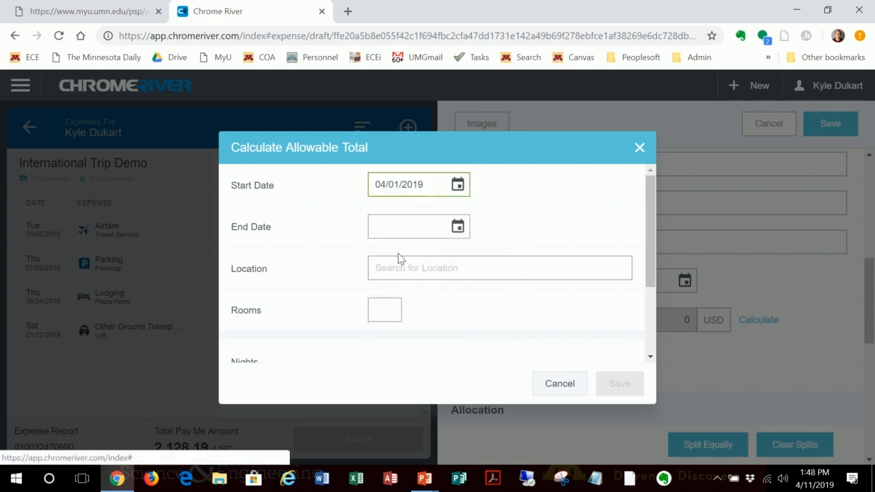
pyautogui.click(458, 230)
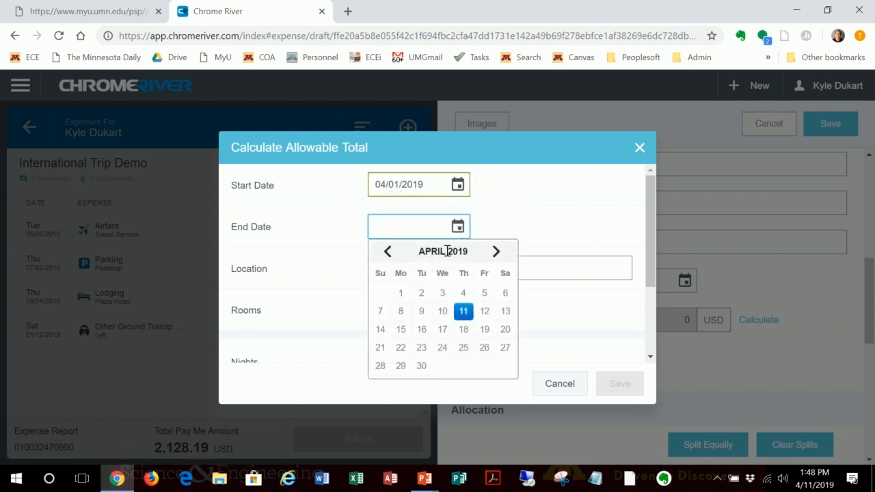
pyautogui.click(443, 295)
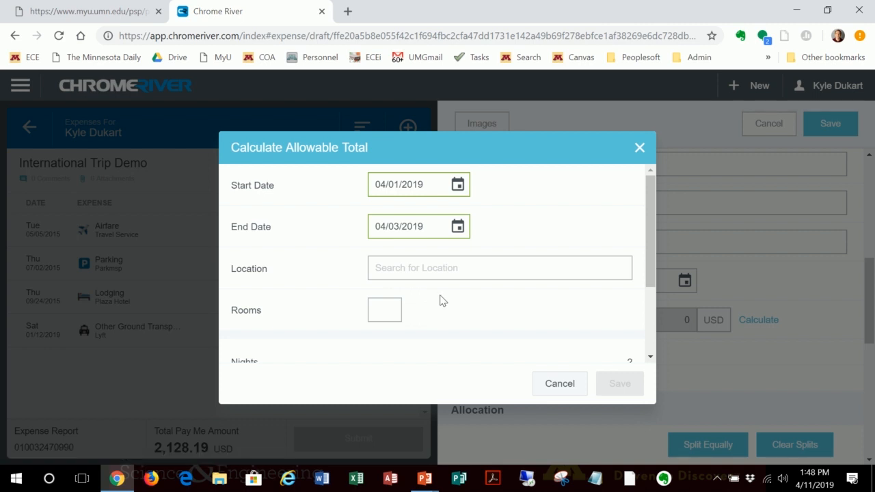
# Step: Set the allowable total's location to Seoul, Korea, Republic of with 1 room, and save the calculation
pyautogui.click(417, 274)
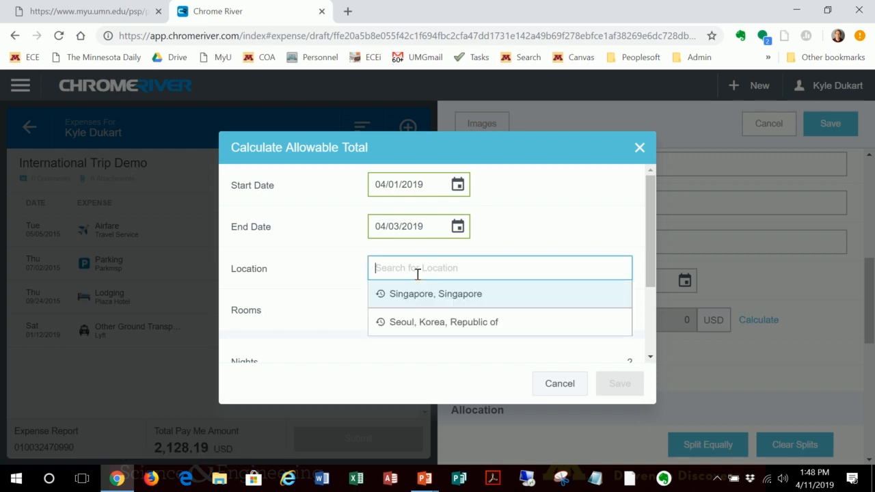
pyautogui.write('SE')
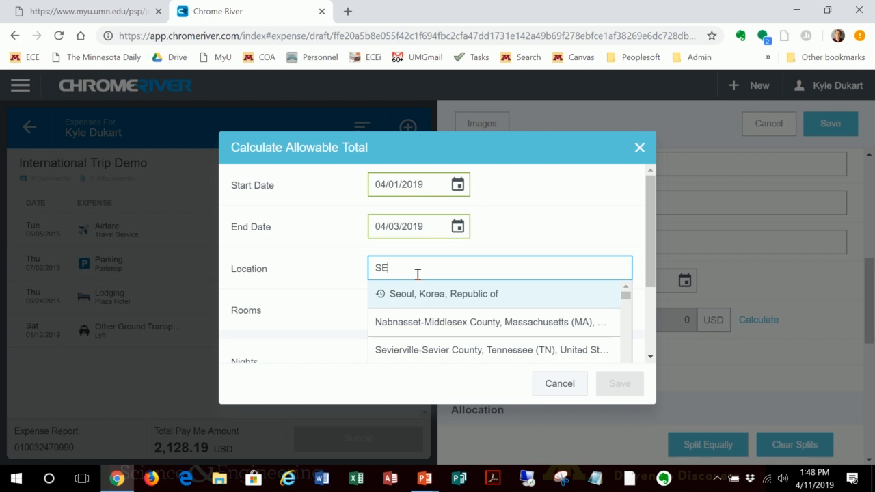
pyautogui.click(427, 294)
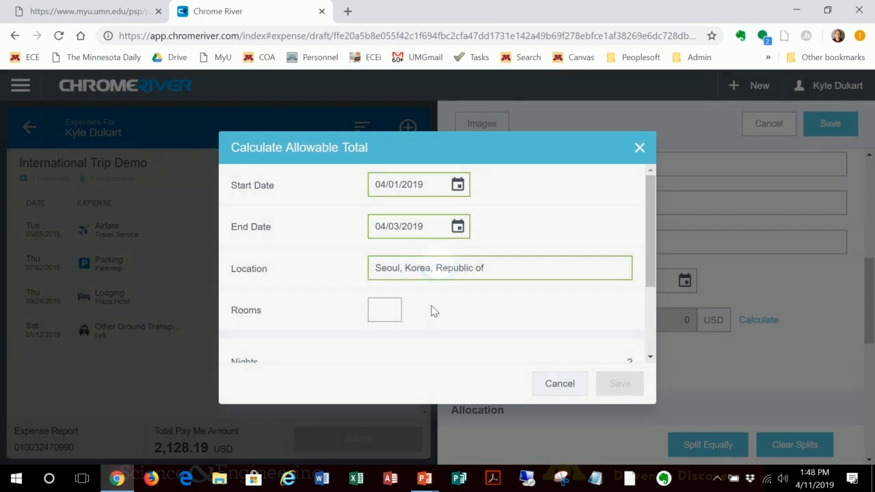
pyautogui.click(392, 313)
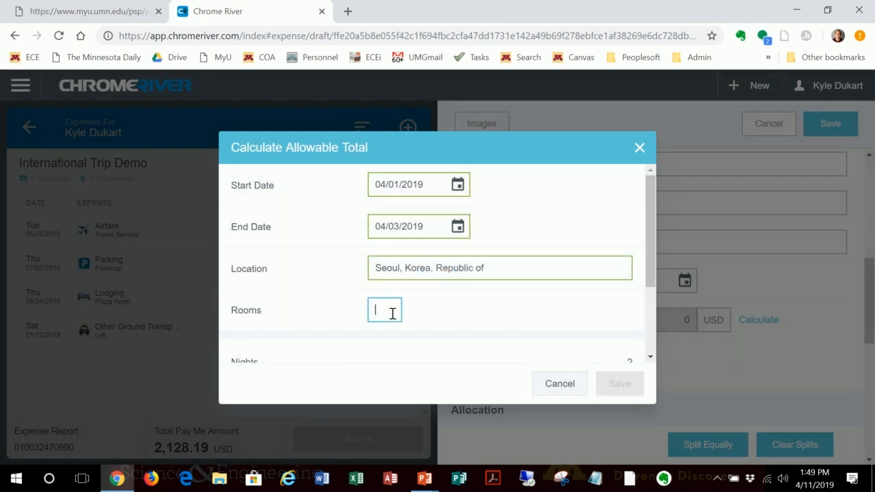
pyautogui.write('1')
pyautogui.scroll(-2, 544, 314)
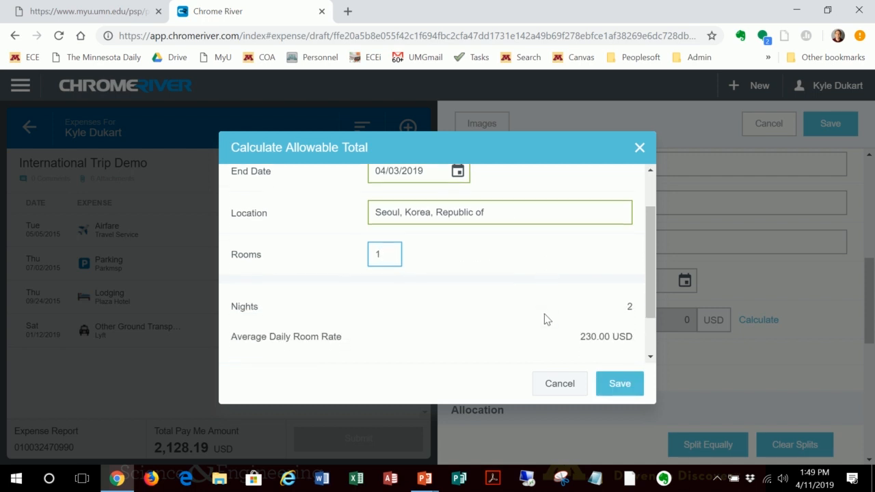
pyautogui.scroll(-2, 544, 314)
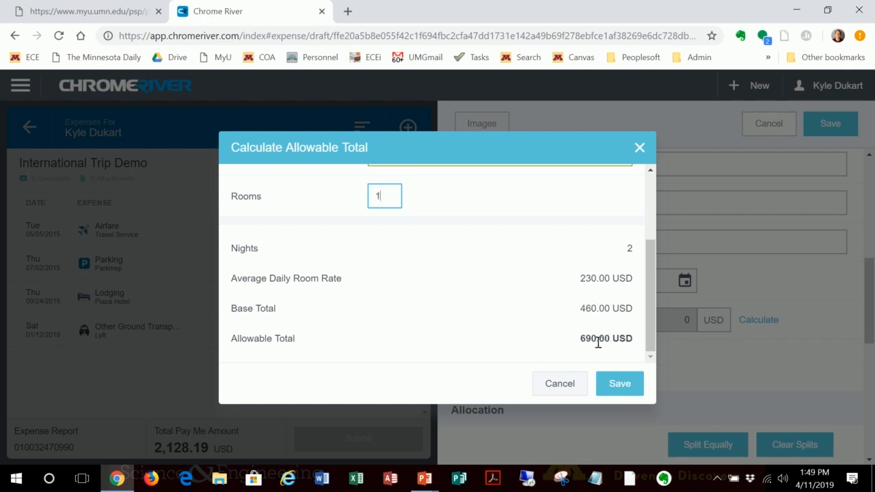
pyautogui.click(621, 388)
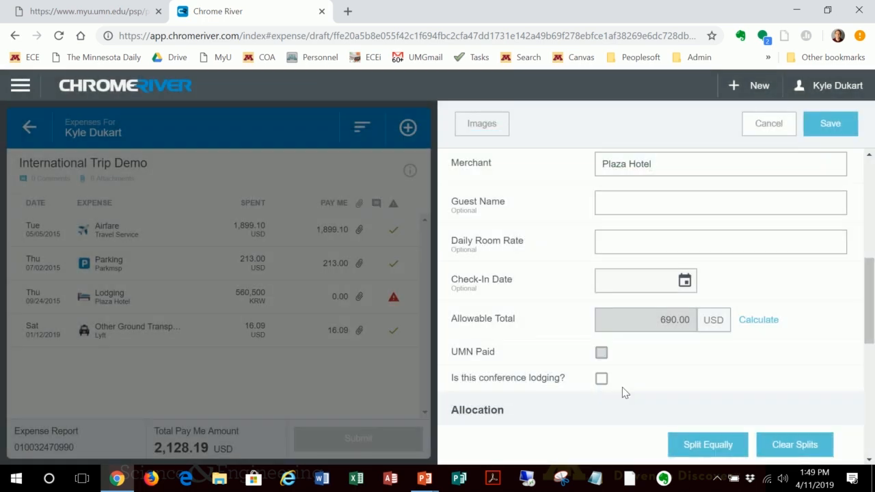
# Step: Review the room charge's amount, conference lodging option and allocation, and save the itemization
pyautogui.scroll(3, 825, 330)
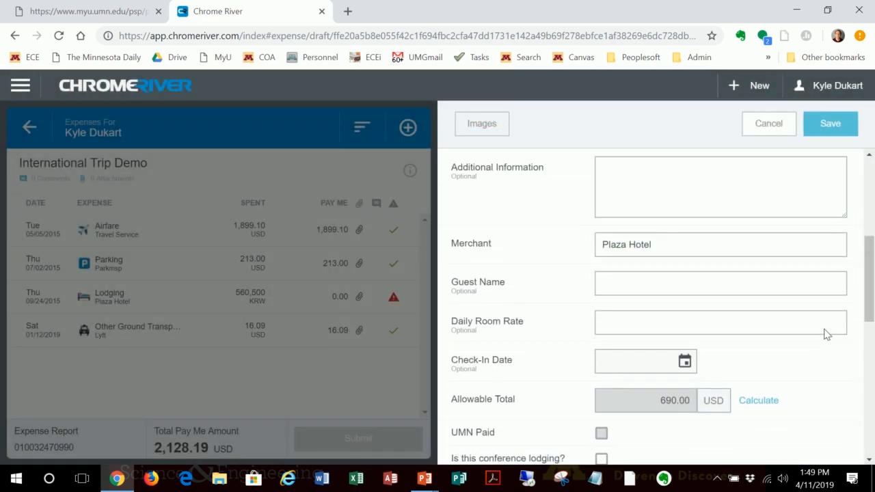
pyautogui.scroll(1, 825, 328)
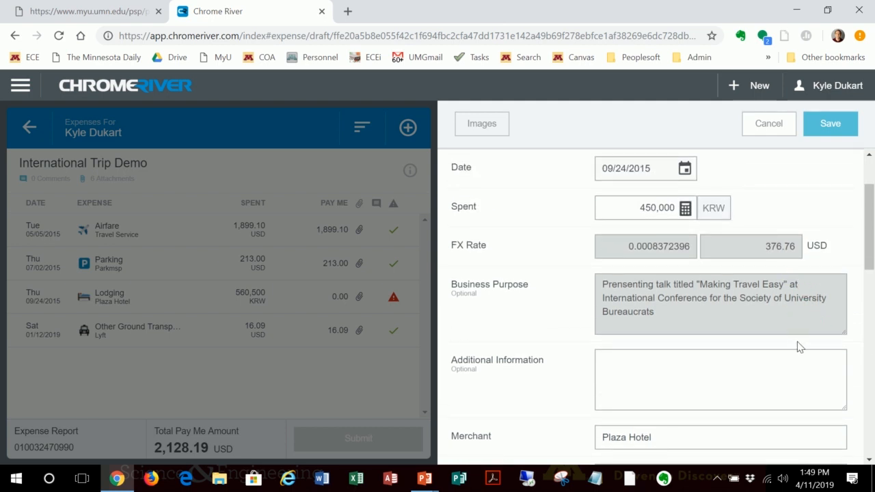
pyautogui.scroll(-3, 796, 348)
pyautogui.scroll(-3, 795, 344)
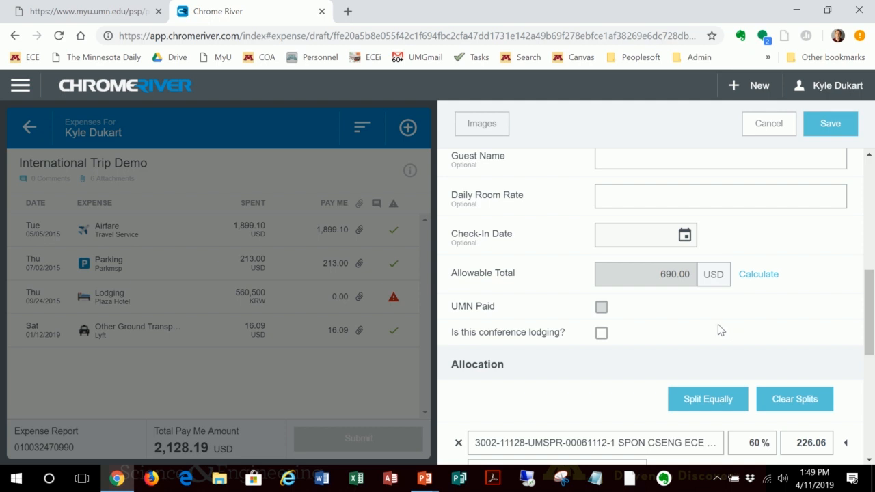
pyautogui.scroll(-1, 686, 334)
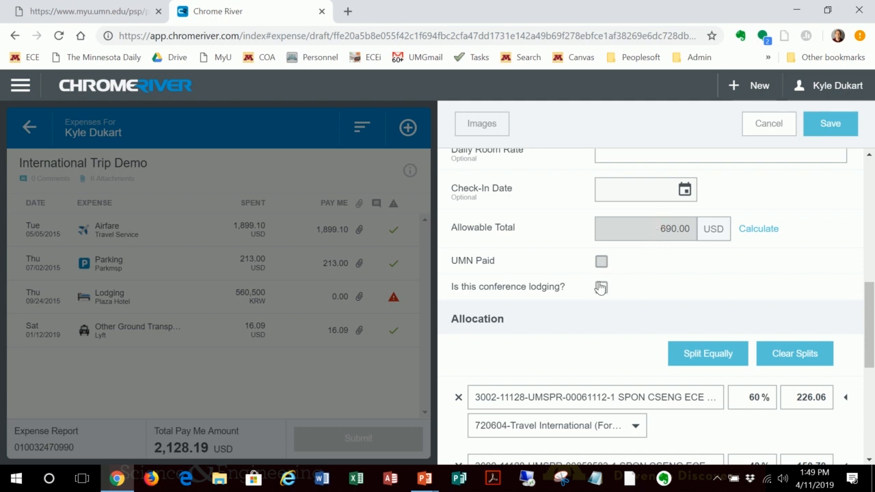
pyautogui.scroll(-3, 704, 288)
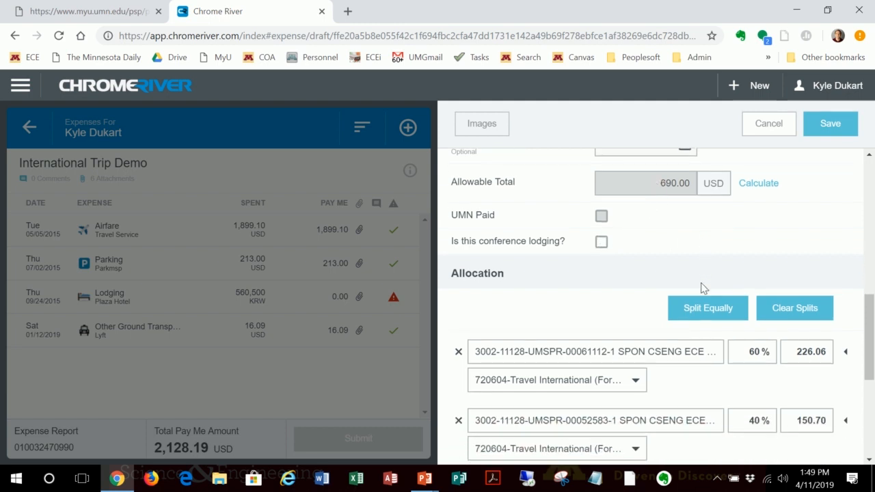
pyautogui.scroll(1, 702, 290)
pyautogui.scroll(8, 702, 290)
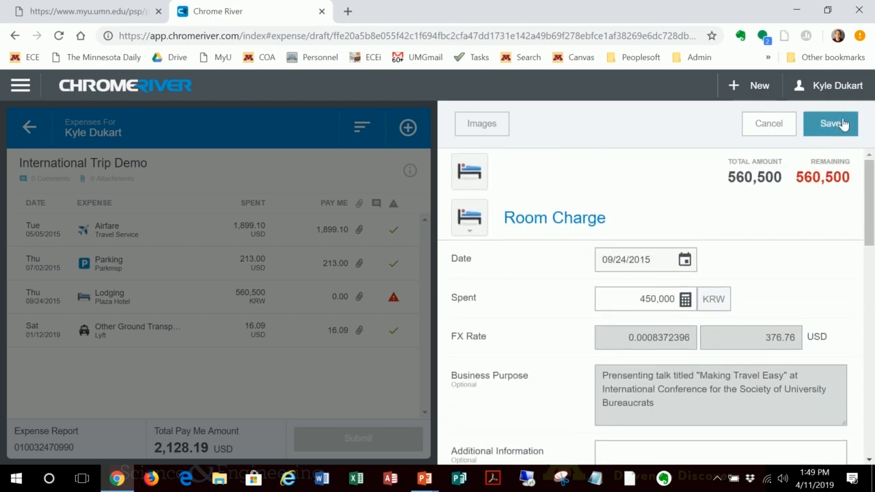
pyautogui.click(840, 123)
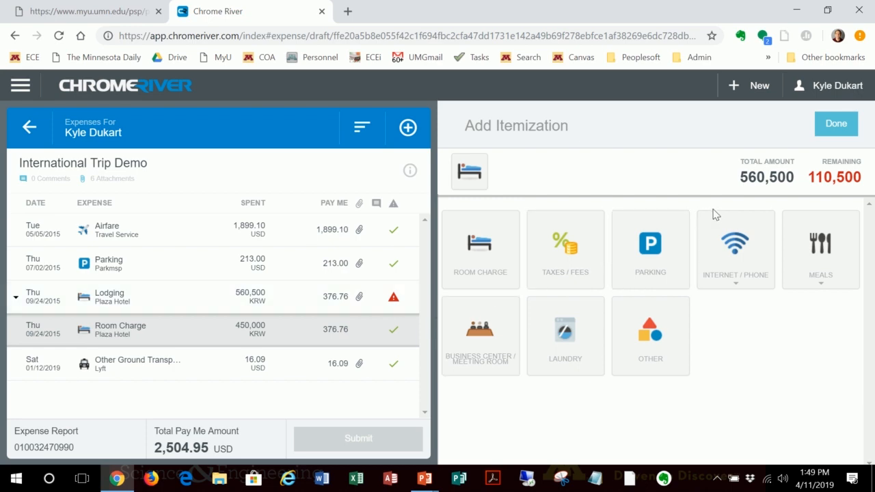
# Step: Add a taxes and fees itemization of 94,500 KRW to the lodging expense, check its allocation and save it
pyautogui.click(571, 263)
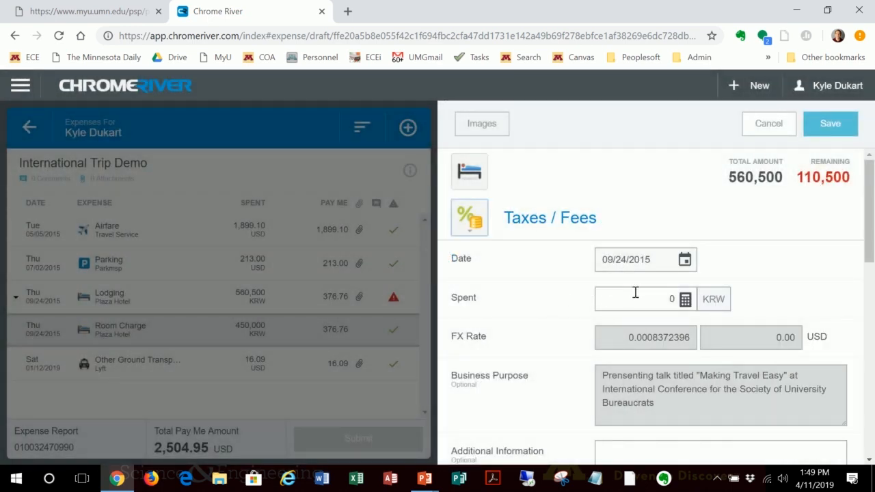
pyautogui.click(673, 298)
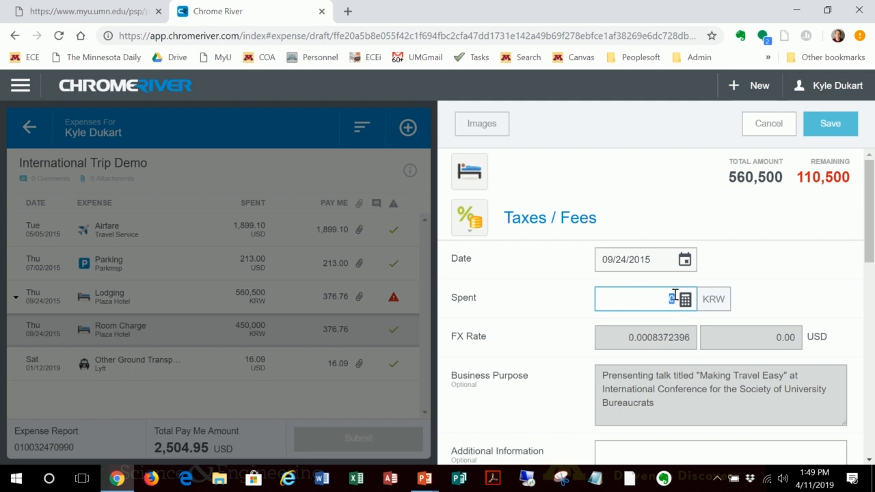
pyautogui.write('94500')
pyautogui.scroll(-3, 767, 295)
pyautogui.scroll(-2, 767, 296)
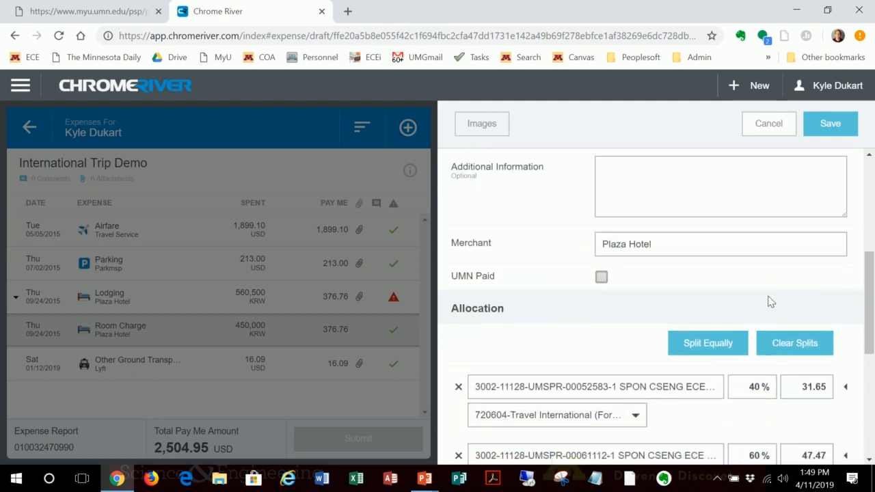
pyautogui.scroll(4, 767, 296)
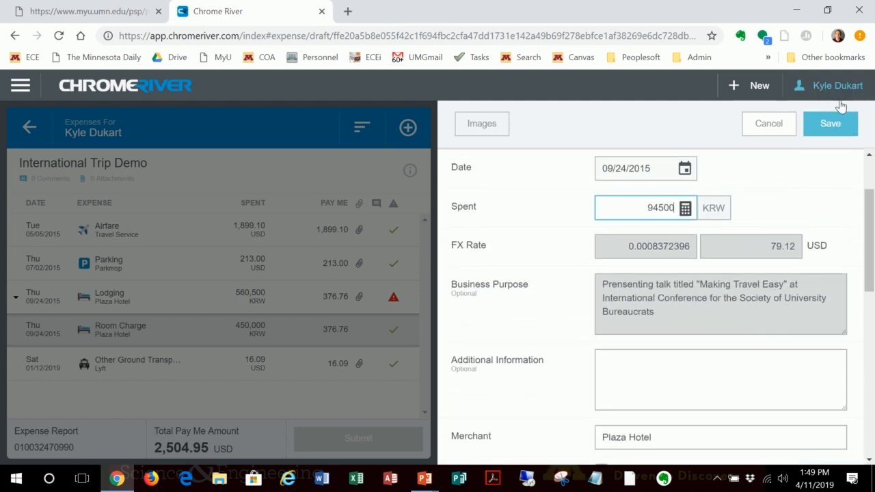
pyautogui.click(841, 124)
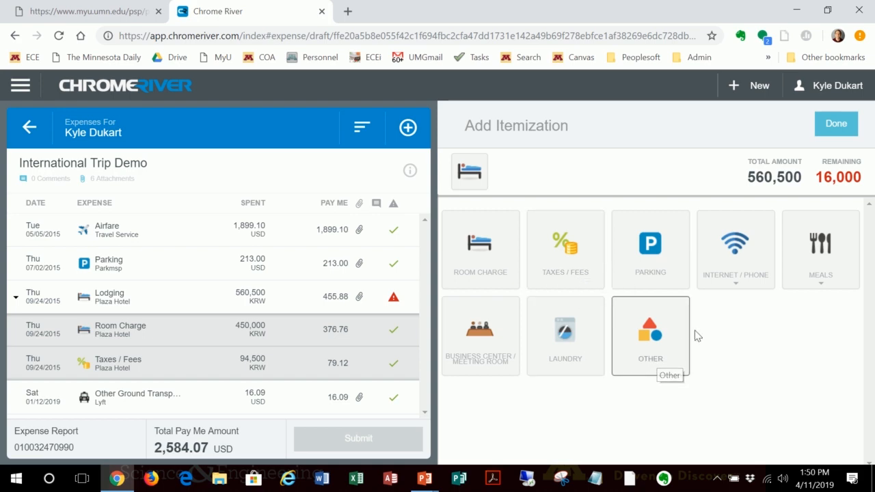
# Step: Add an Other itemization to the lodging expense with a spent amount of 16,000 KRW
pyautogui.click(656, 347)
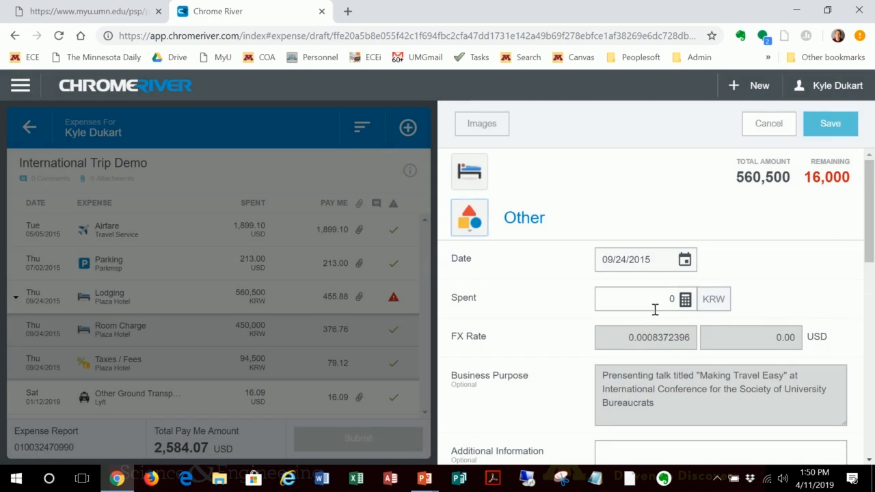
pyautogui.click(655, 301)
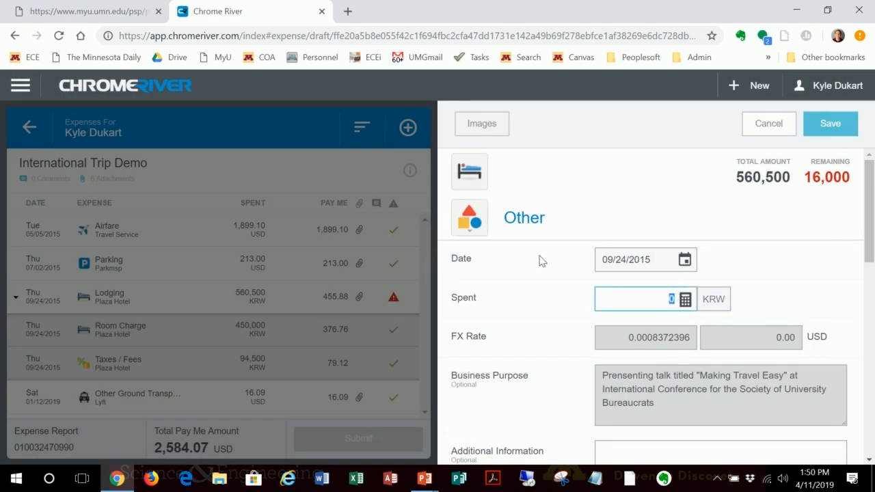
pyautogui.write('16000')
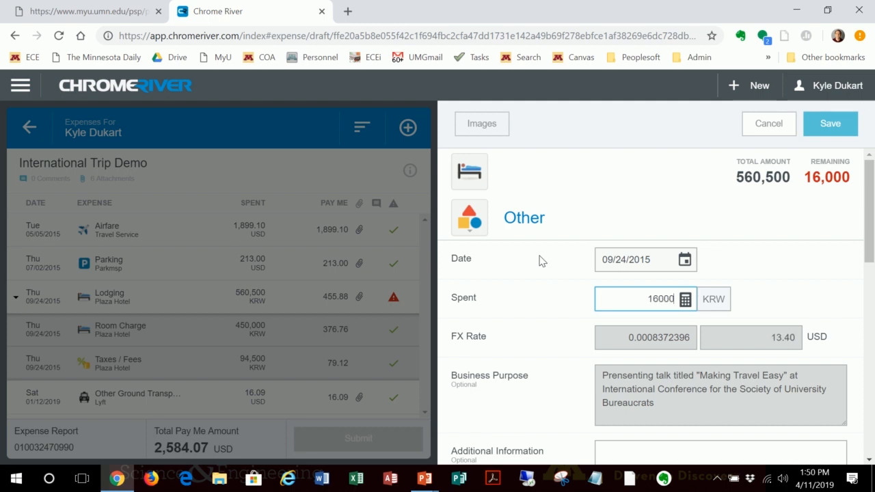
# Step: Enter "Bus pass to the airport on departure." as the Other item's additional information and save the itemization
pyautogui.scroll(-1, 833, 272)
pyautogui.scroll(-2, 832, 270)
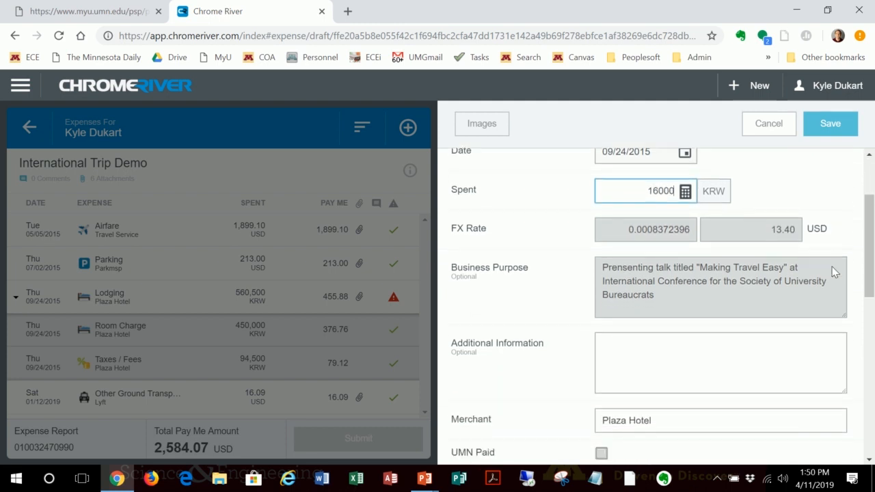
pyautogui.scroll(-1, 793, 322)
pyautogui.scroll(-1, 732, 346)
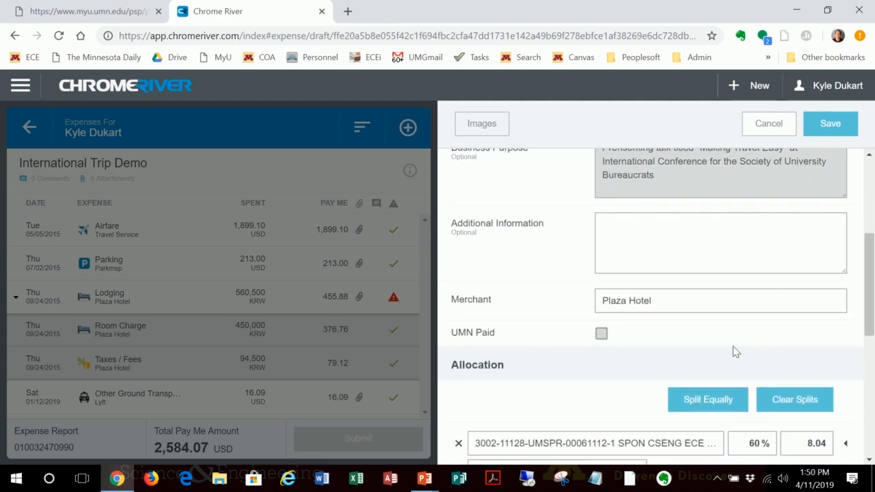
pyautogui.scroll(-1, 670, 342)
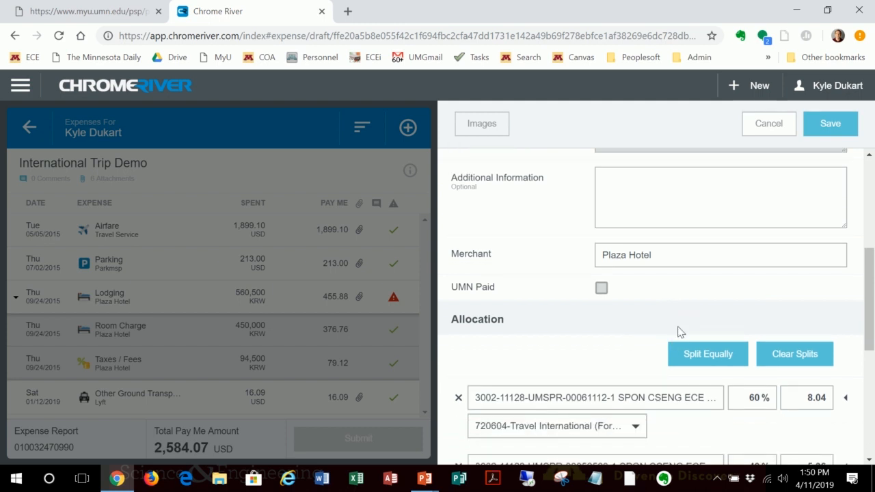
pyautogui.click(700, 196)
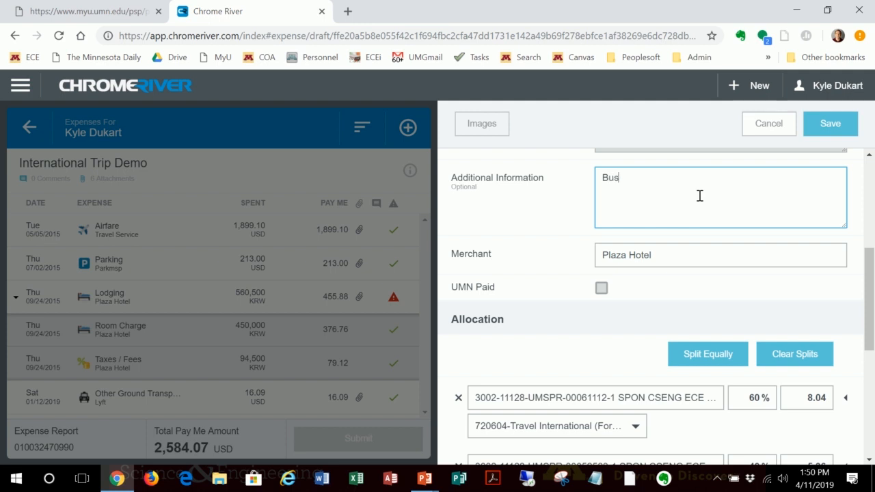
pyautogui.write('Bus pass to the airport on')
pyautogui.write('departure.')
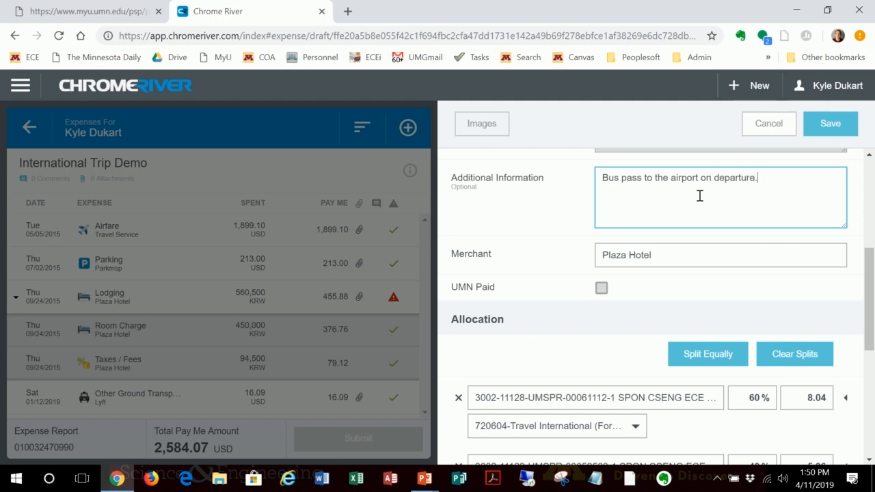
pyautogui.click(820, 123)
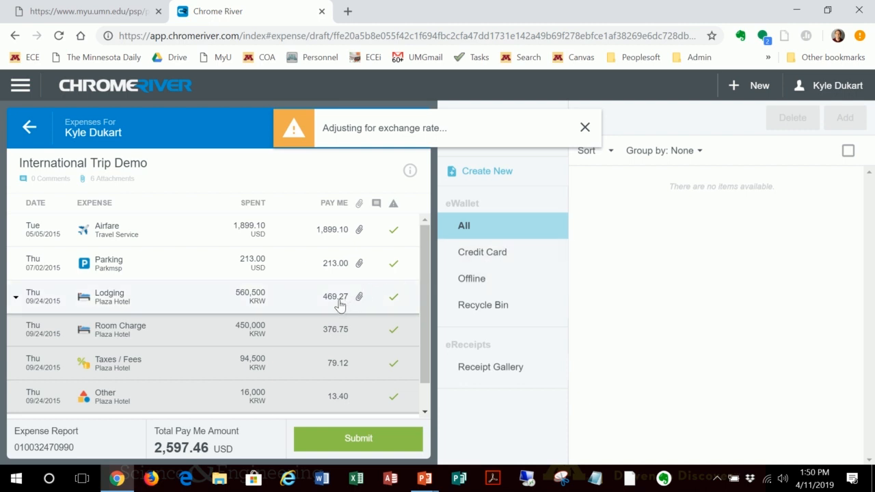
# Step: Collapse the lodging expense's itemizations and review the saved Other item's details and allocation
pyautogui.scroll(-1, 345, 308)
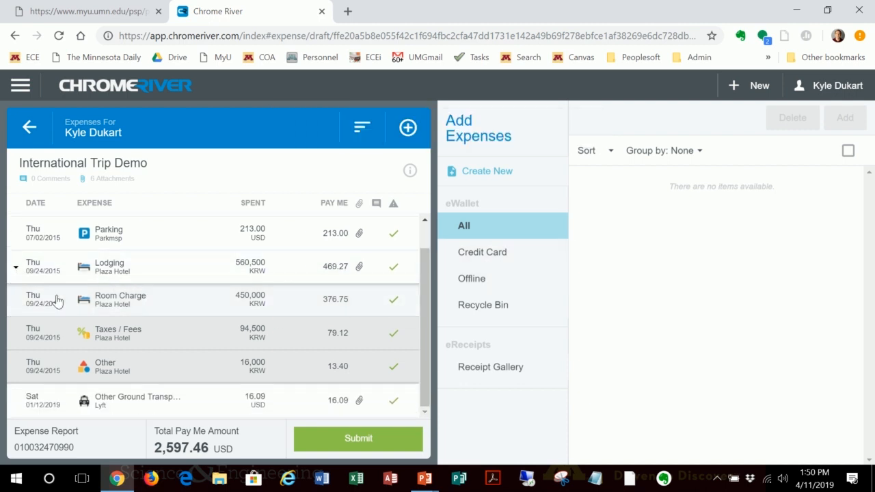
pyautogui.click(14, 269)
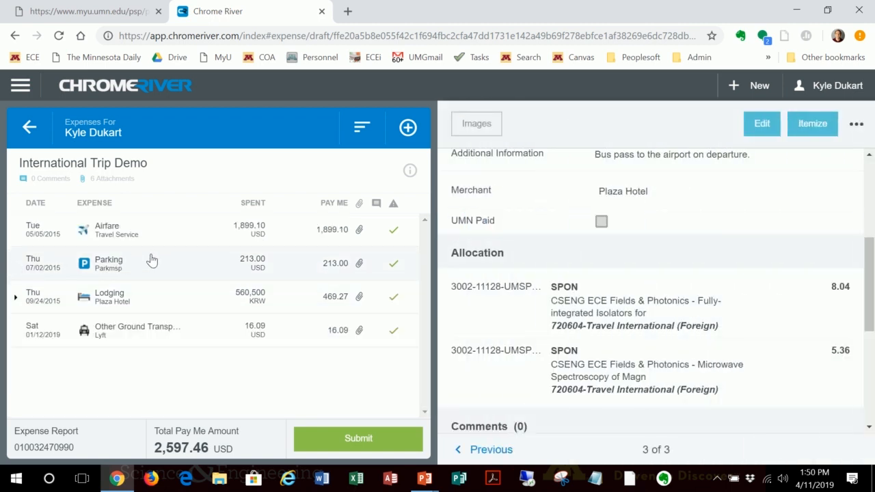
pyautogui.scroll(-1, 577, 250)
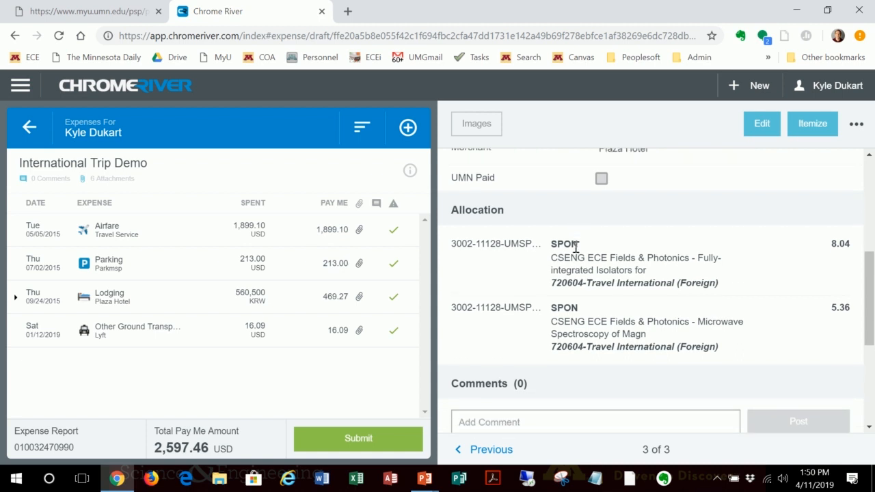
pyautogui.scroll(2, 574, 252)
pyautogui.scroll(3, 635, 276)
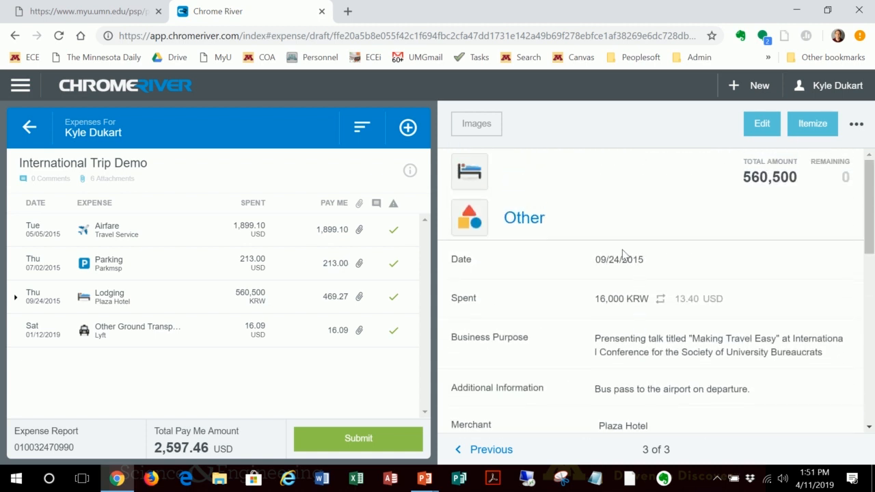
# Step: Create a new per diem expense with the Per Diem Wizard and set its end date to 04/03/2019
pyautogui.click(409, 129)
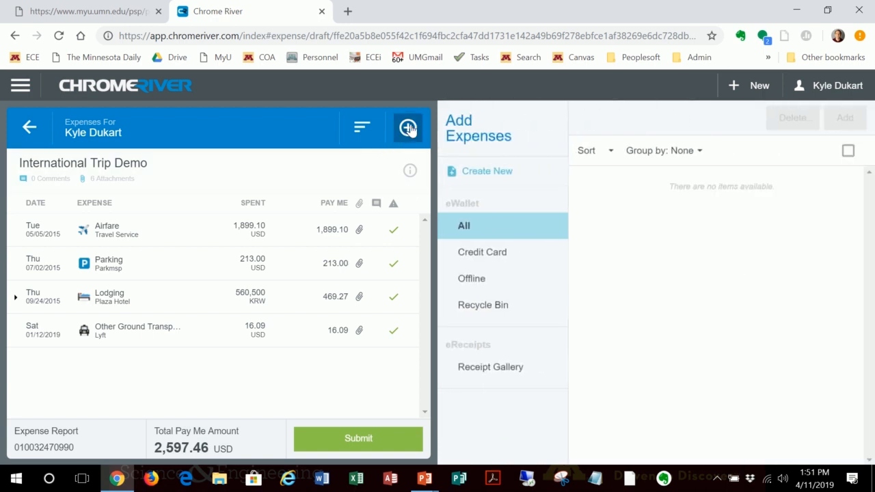
pyautogui.click(493, 171)
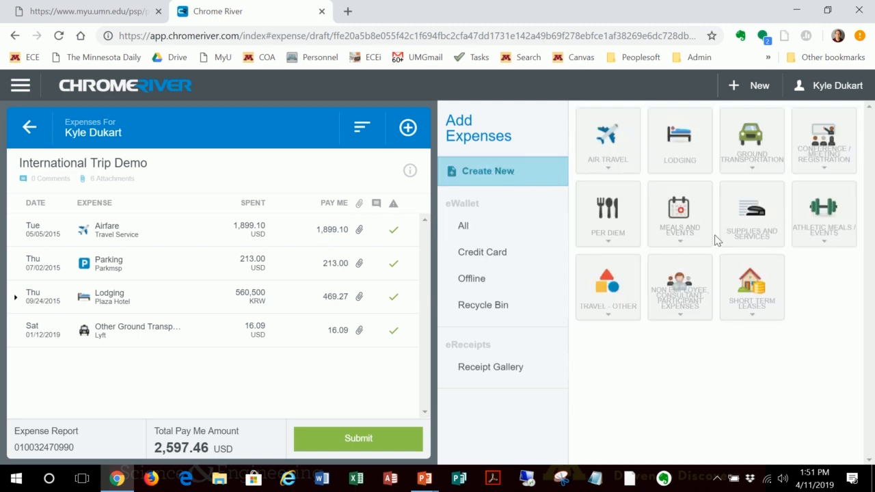
pyautogui.click(618, 227)
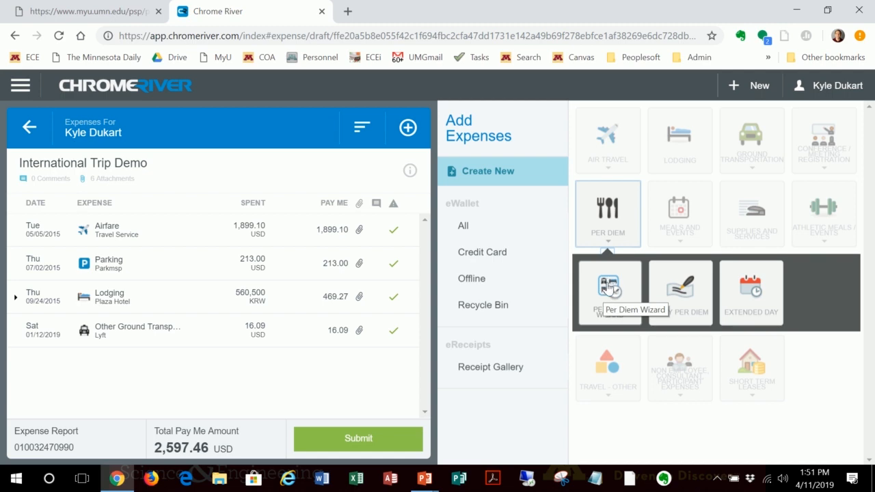
pyautogui.click(607, 287)
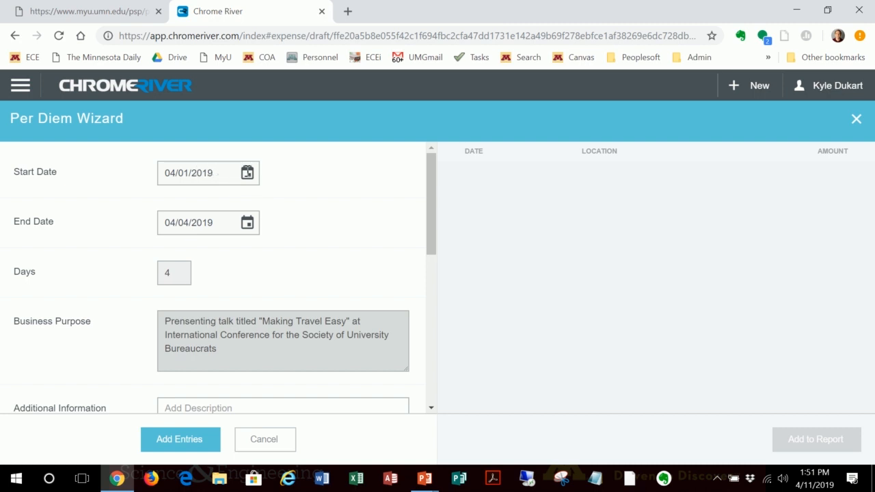
pyautogui.click(247, 223)
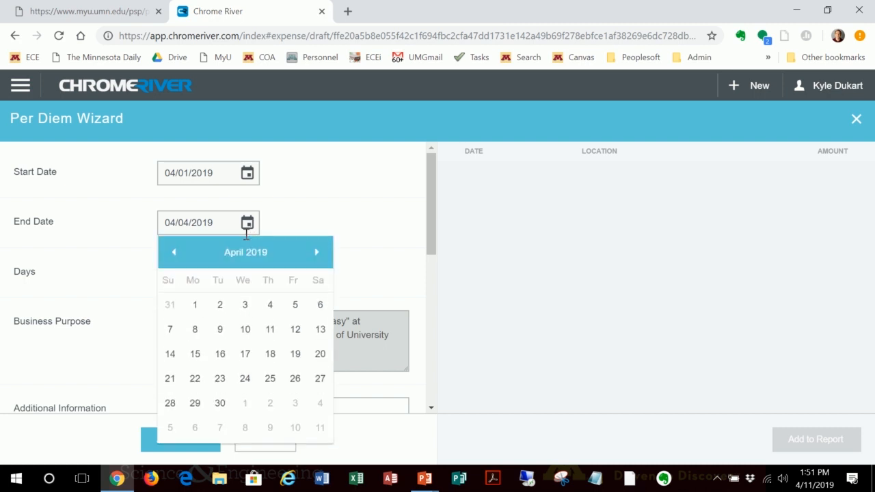
pyautogui.click(246, 310)
# Step: Set the per diem location to Seoul, Korea, Republic of
pyautogui.scroll(-1, 212, 290)
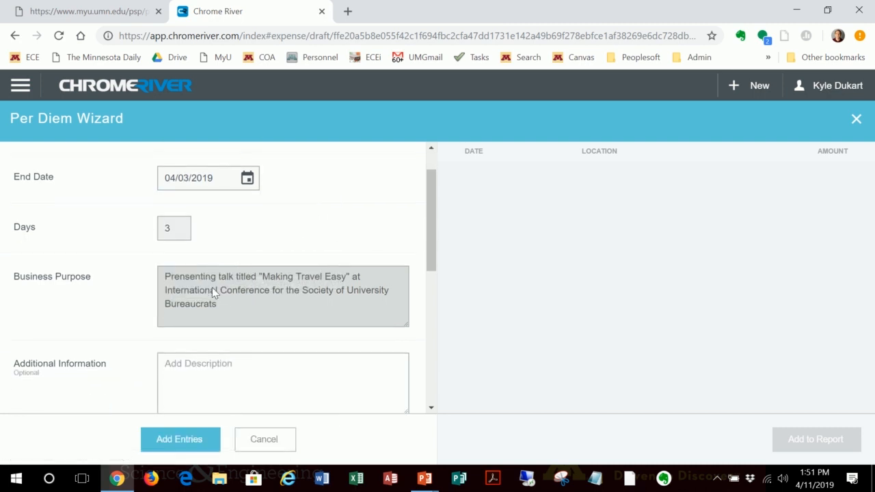
pyautogui.scroll(-1, 213, 292)
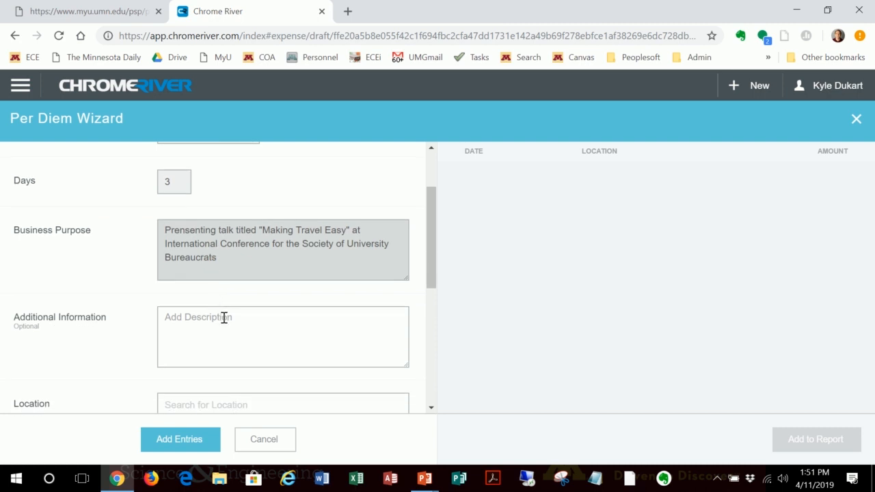
pyautogui.scroll(-2, 229, 309)
pyautogui.click(231, 304)
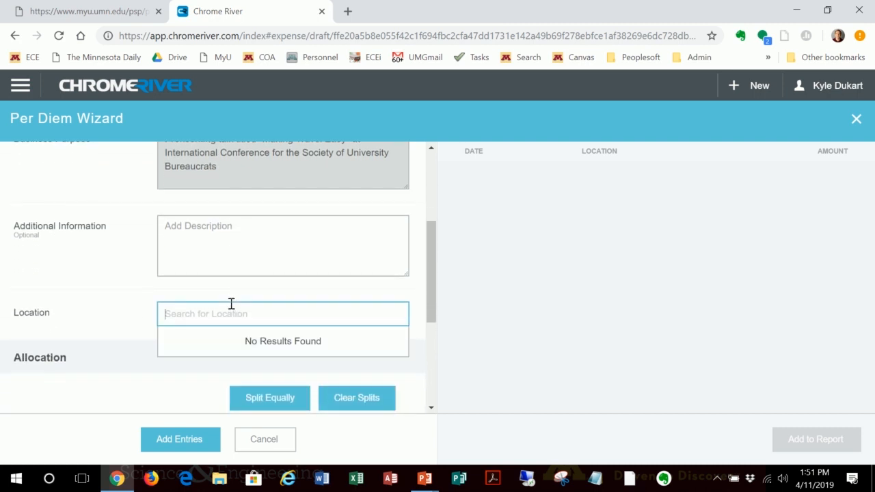
pyautogui.write('seoul')
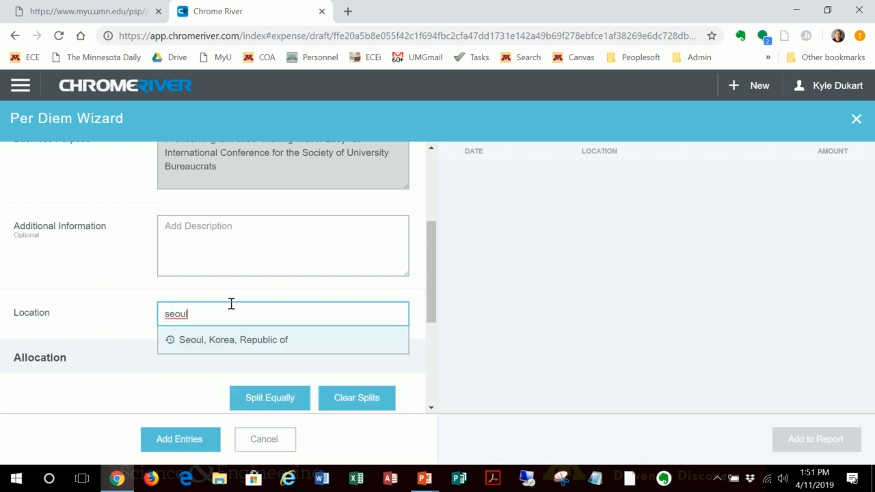
pyautogui.click(227, 341)
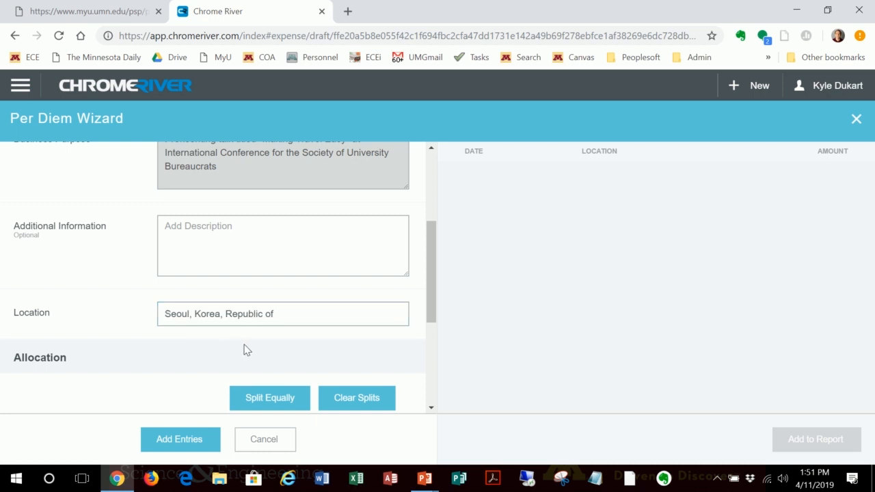
# Step: Check the per diem allocation and add the Seoul entries to the wizard's list
pyautogui.scroll(-1, 298, 374)
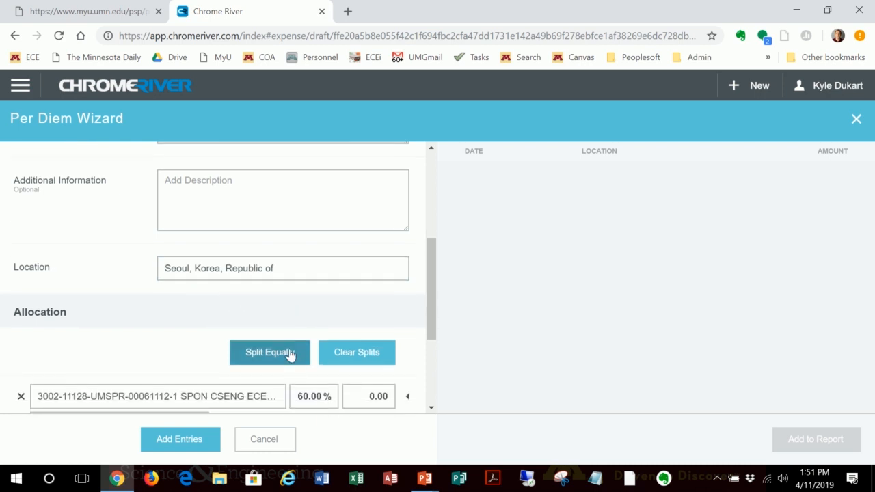
pyautogui.scroll(-2, 185, 367)
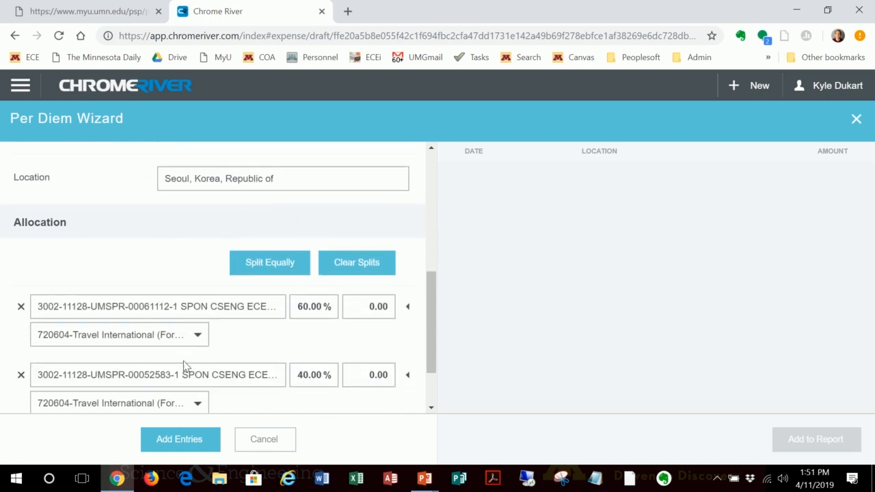
pyautogui.click(185, 440)
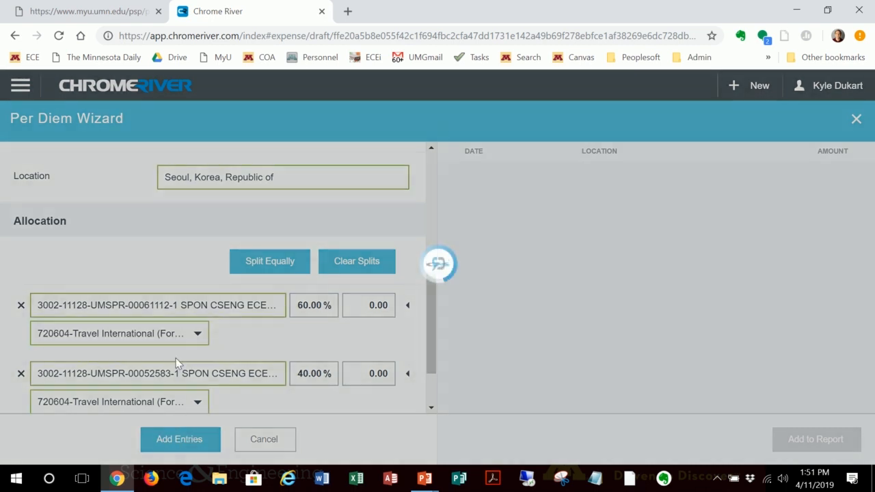
# Step: Set the next per diem period's start date to 04/03/2019 and end date to 04/04/2019
pyautogui.scroll(4, 181, 263)
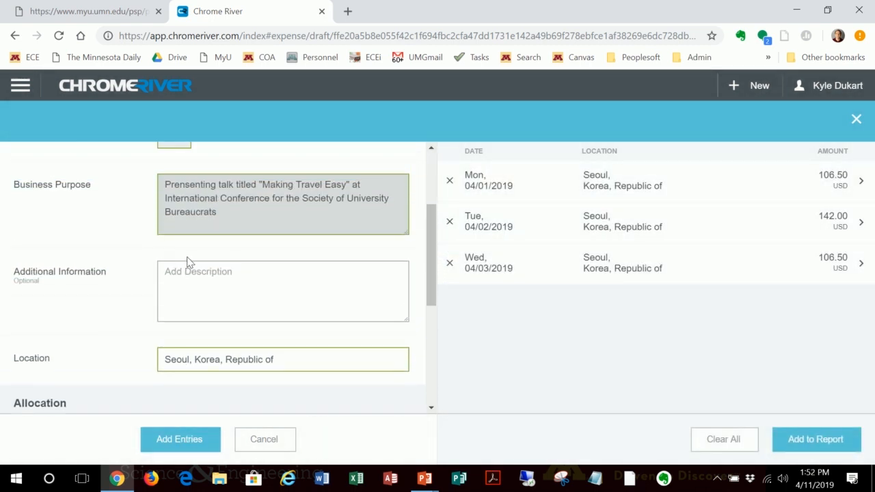
pyautogui.scroll(2, 190, 262)
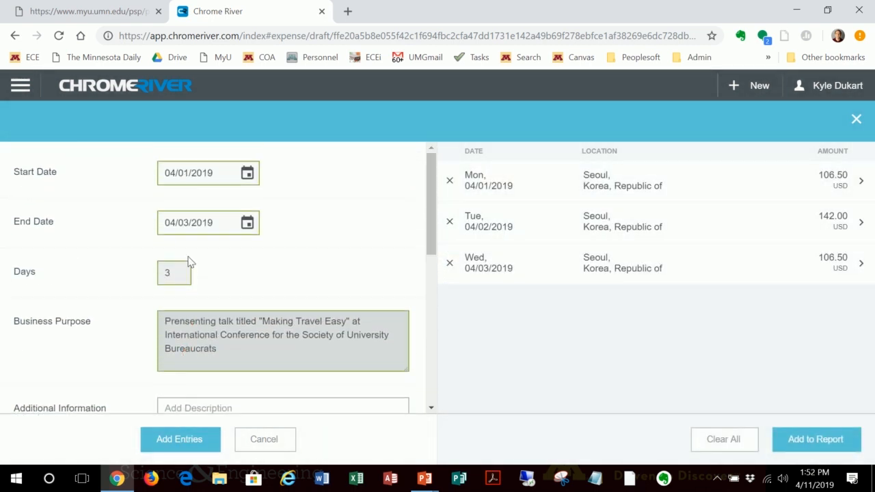
pyautogui.click(247, 173)
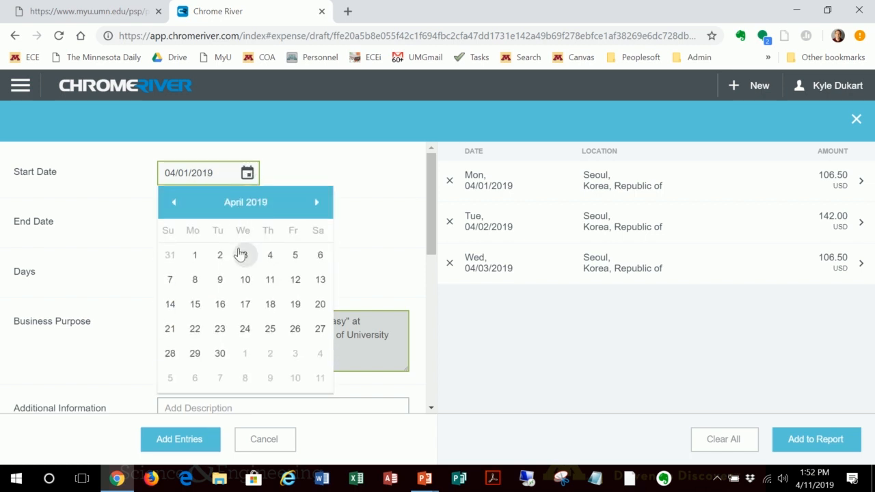
pyautogui.click(246, 256)
pyautogui.click(249, 220)
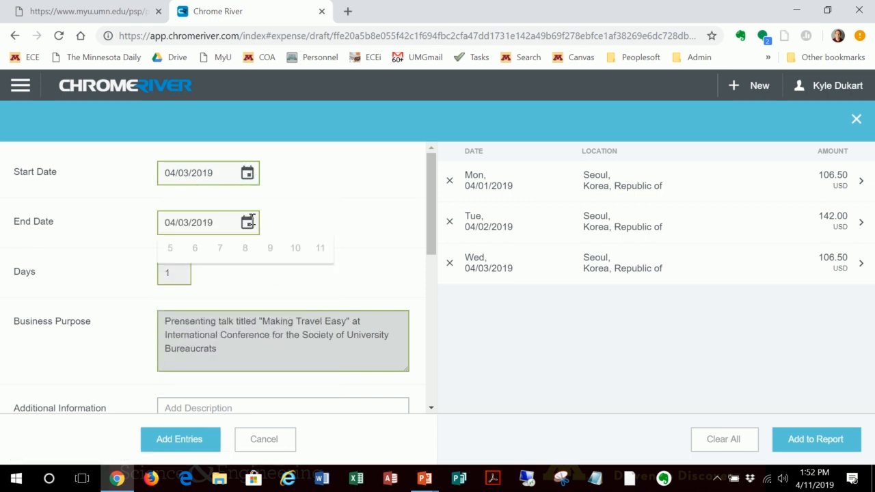
pyautogui.click(270, 304)
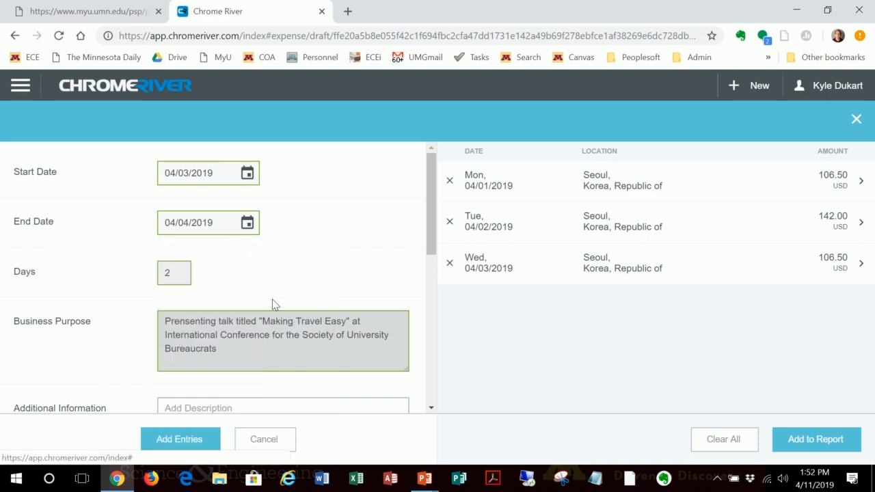
# Step: Change the location of the 04/03–04/04/2019 per diem period to Singapore, Singapore
pyautogui.scroll(-2, 248, 301)
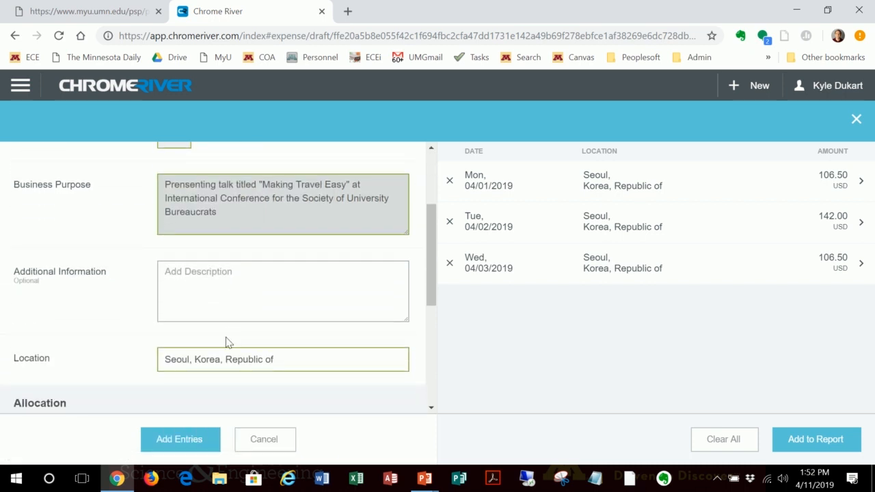
pyautogui.moveTo(165, 359); pyautogui.dragTo(183, 358)
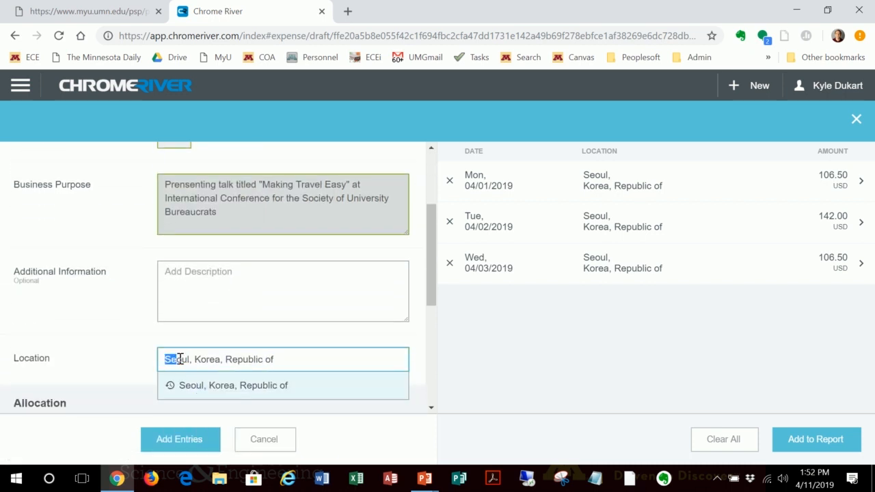
pyautogui.click(299, 353)
pyautogui.moveTo(299, 353); pyautogui.dragTo(144, 363)
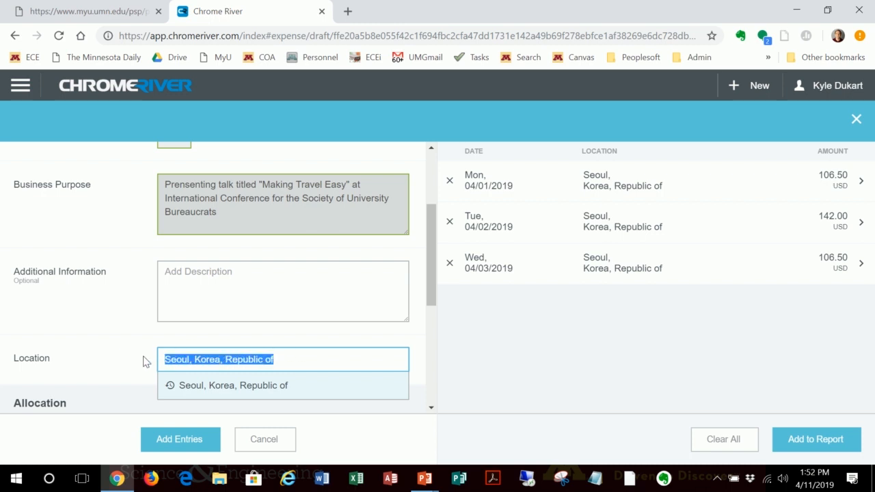
pyautogui.write('singa')
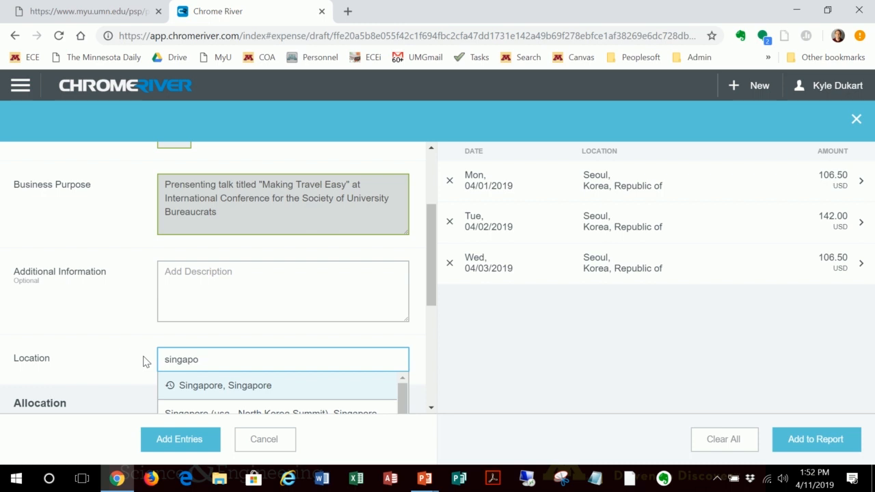
pyautogui.write('po')
pyautogui.click(199, 391)
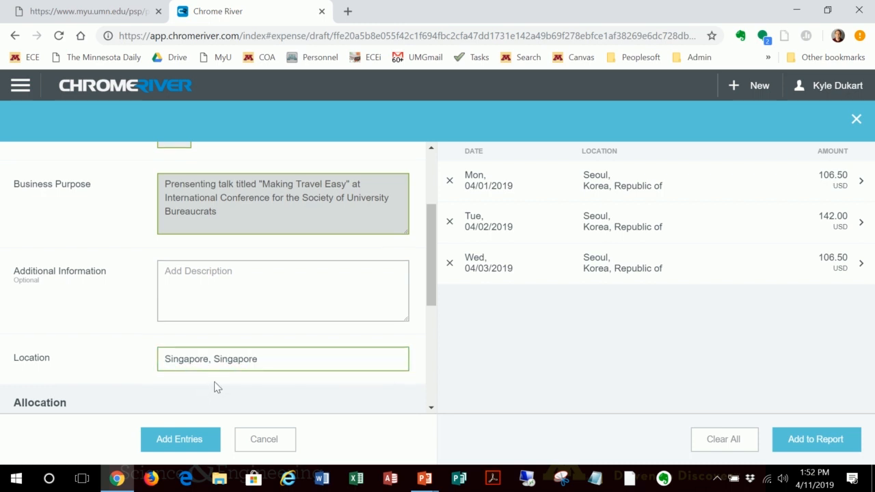
# Step: Add the Singapore entries to the per diem list and remove the duplicate Seoul entry for 04/03/2019
pyautogui.scroll(-1, 214, 387)
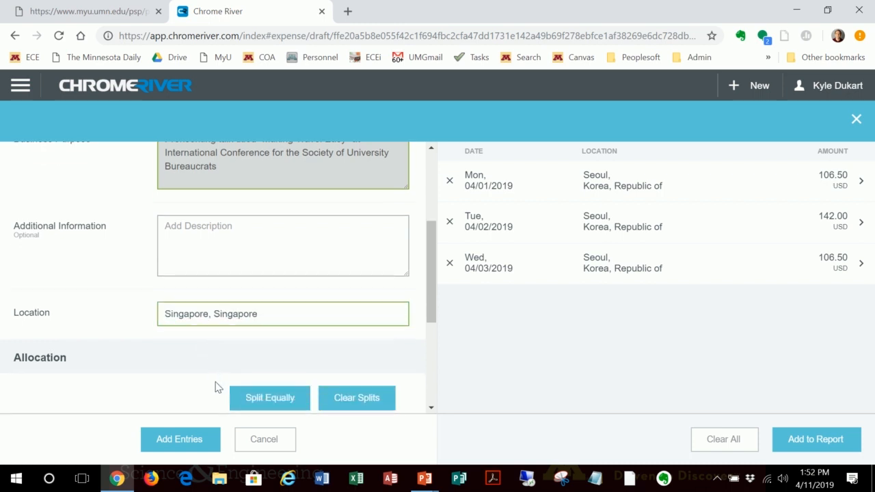
pyautogui.click(180, 439)
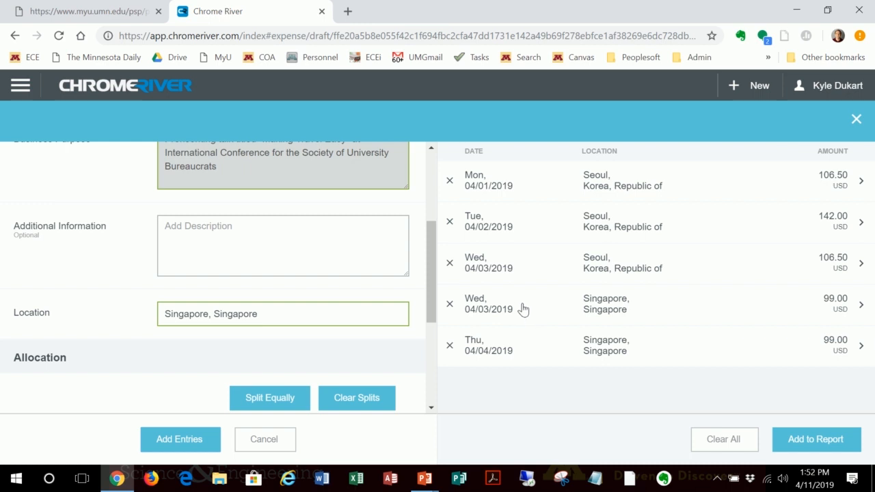
pyautogui.click(449, 265)
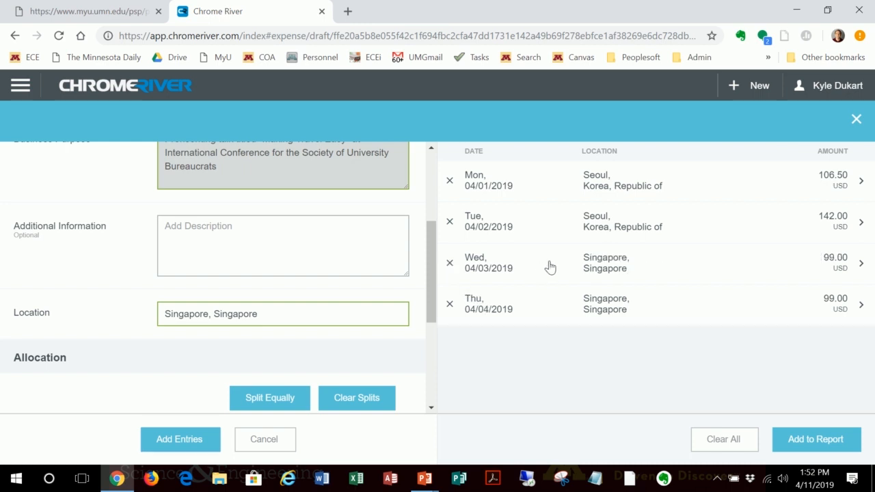
# Step: Apply an additional deduction of 40.00 to the 04/01/2019 Seoul per diem entry
pyautogui.click(630, 189)
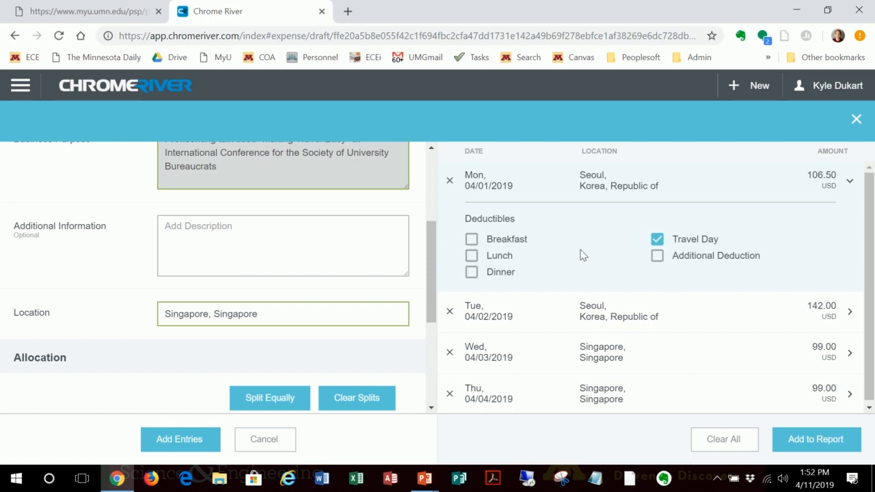
pyautogui.click(659, 257)
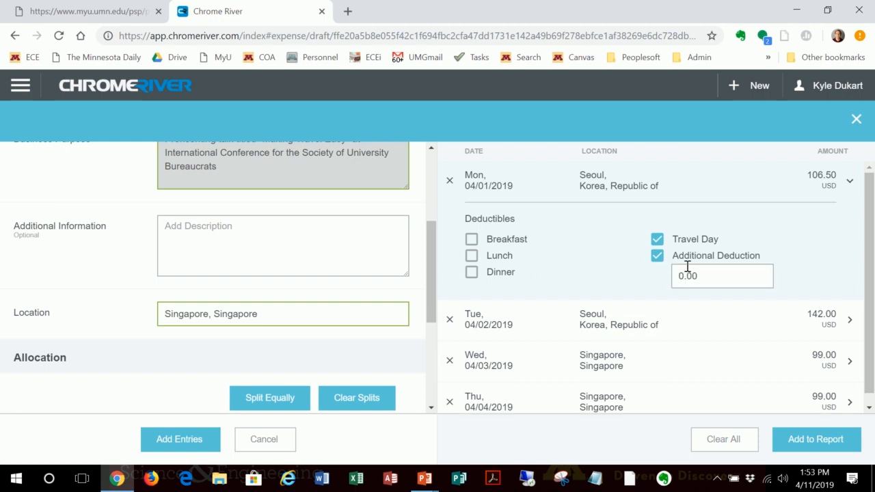
pyautogui.moveTo(710, 272); pyautogui.dragTo(653, 278)
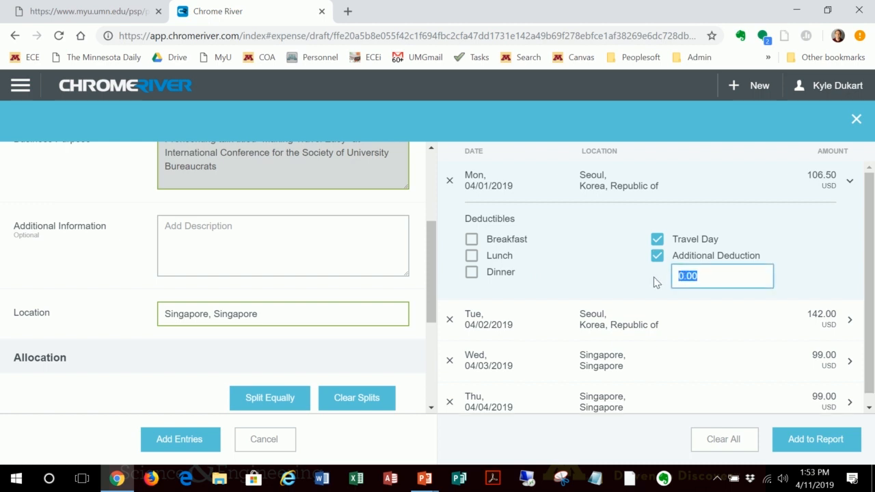
pyautogui.write('40')
pyautogui.click(614, 276)
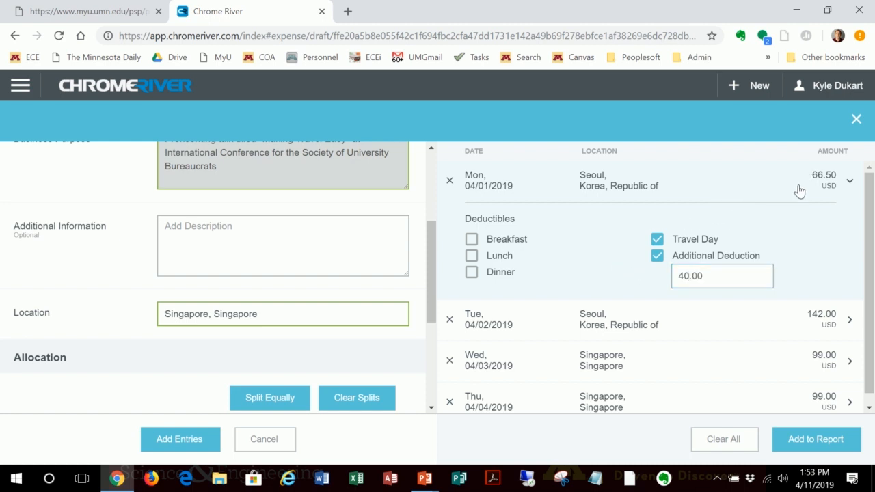
# Step: Deduct breakfast, lunch and dinner from the 04/02/2019 Seoul per diem entry
pyautogui.scroll(-1, 553, 253)
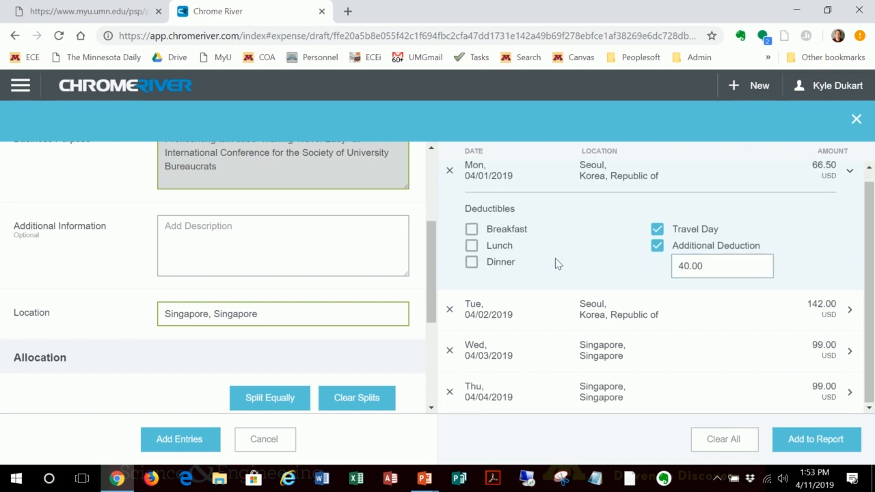
pyautogui.click(603, 303)
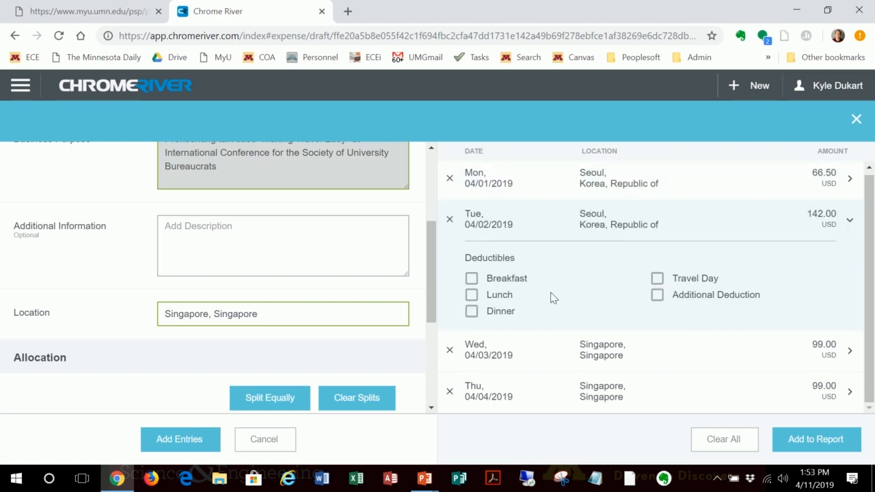
pyautogui.doubleClick(473, 279)
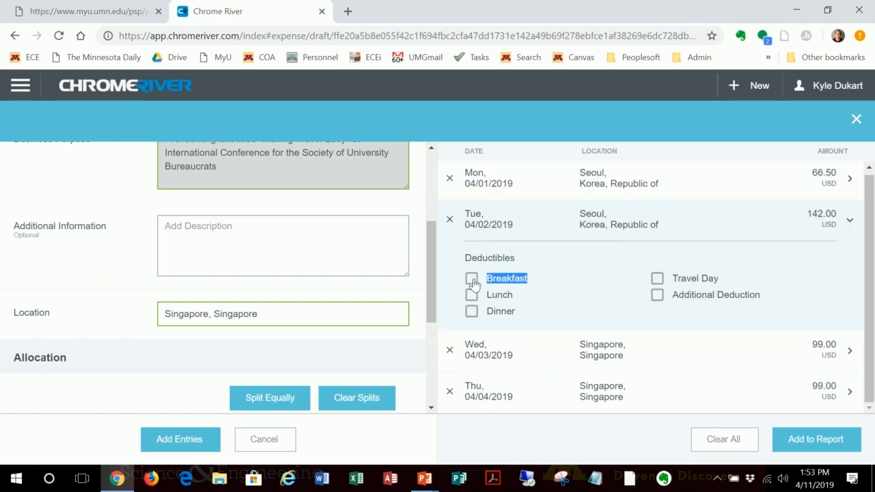
pyautogui.click(472, 282)
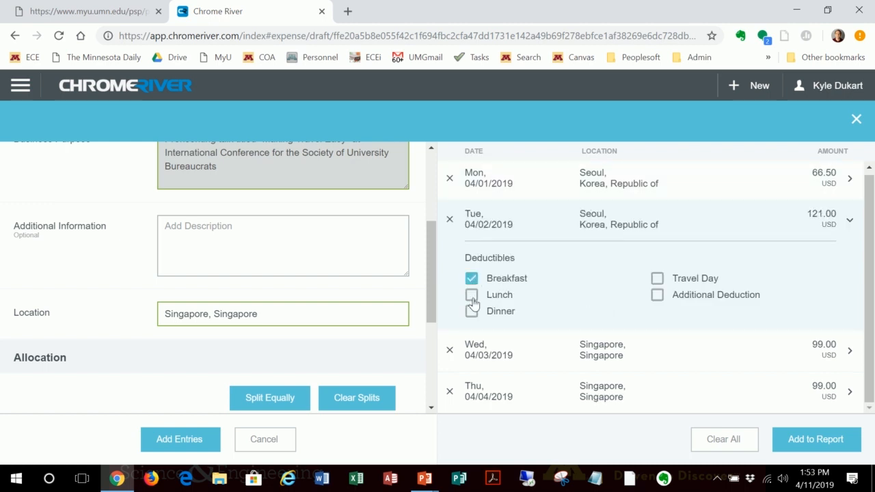
pyautogui.click(472, 298)
pyautogui.click(473, 318)
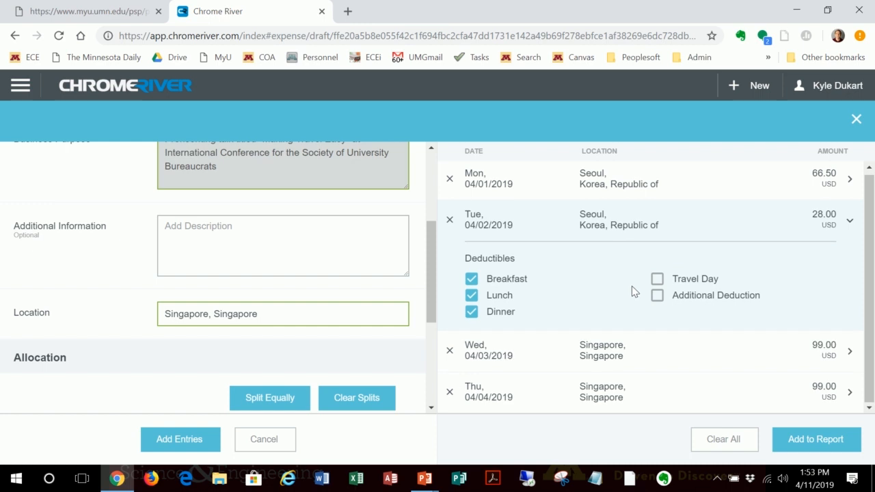
# Step: For the 04/03/2019 Singapore entry, turn off Travel Day and deduct breakfast
pyautogui.click(566, 360)
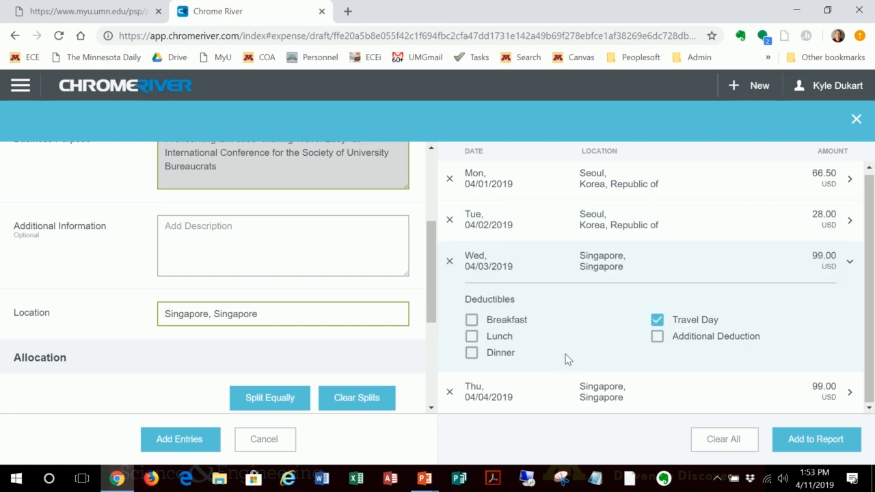
pyautogui.click(657, 322)
pyautogui.click(471, 320)
# Step: Check the deductibles of the 04/04/2019 Singapore entry and add all the per diem entries to the report
pyautogui.click(538, 400)
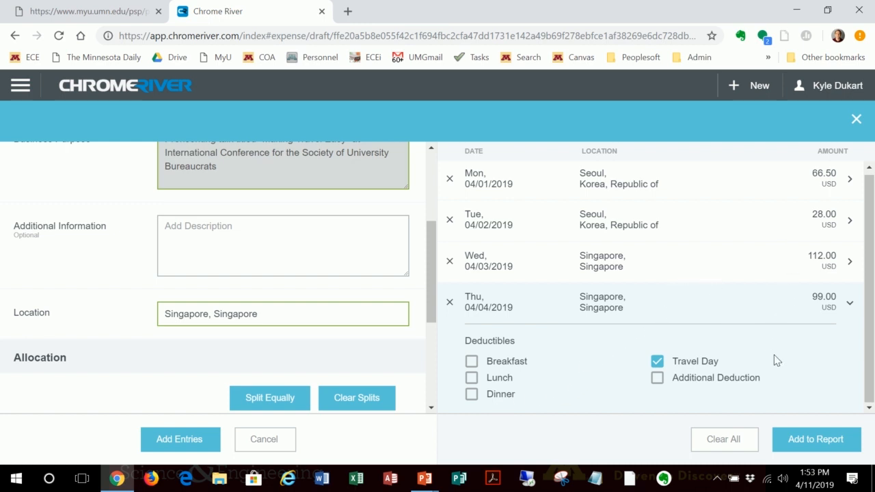
pyautogui.click(811, 444)
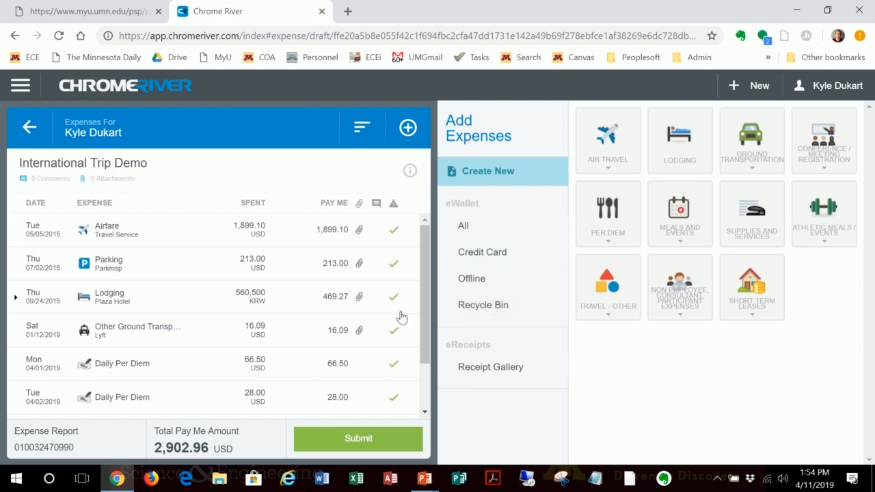
# Step: Review the report's expense list, from the airfare through the daily per diem entries, checking amounts and status marks
pyautogui.scroll(-2, 293, 308)
pyautogui.scroll(2, 294, 310)
pyautogui.scroll(-2, 231, 316)
pyautogui.scroll(-1, 229, 318)
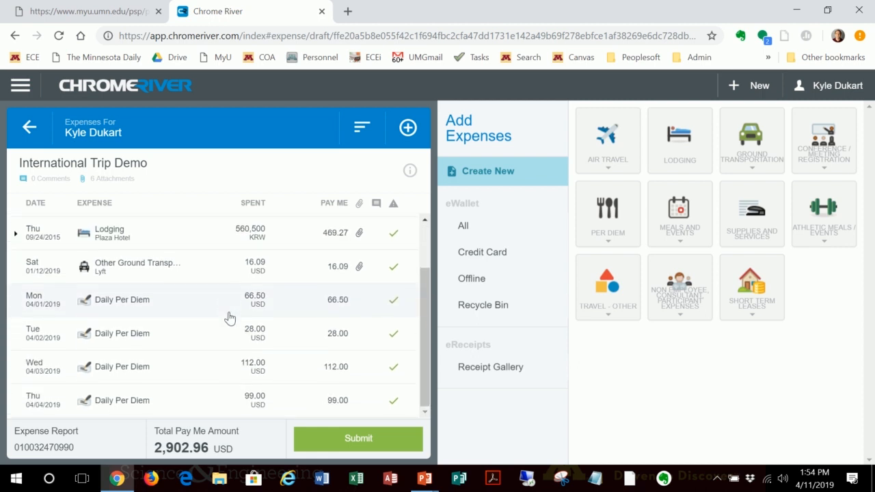
pyautogui.scroll(2, 229, 318)
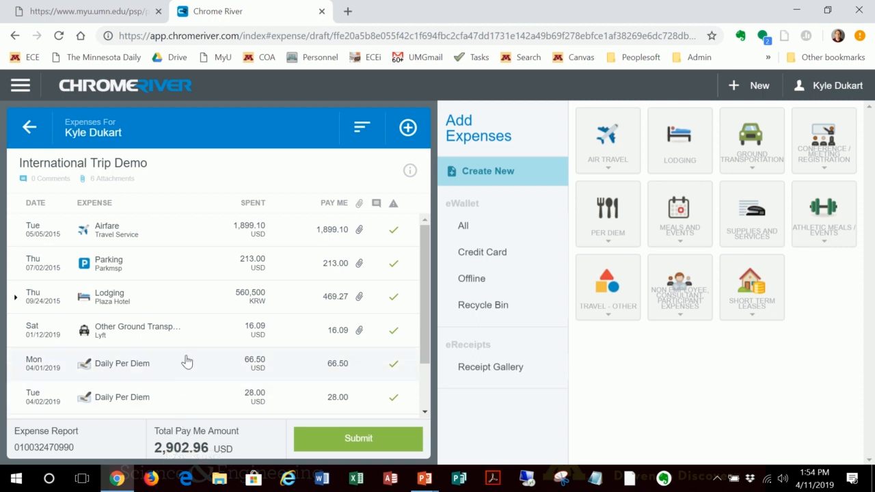
pyautogui.scroll(-2, 257, 294)
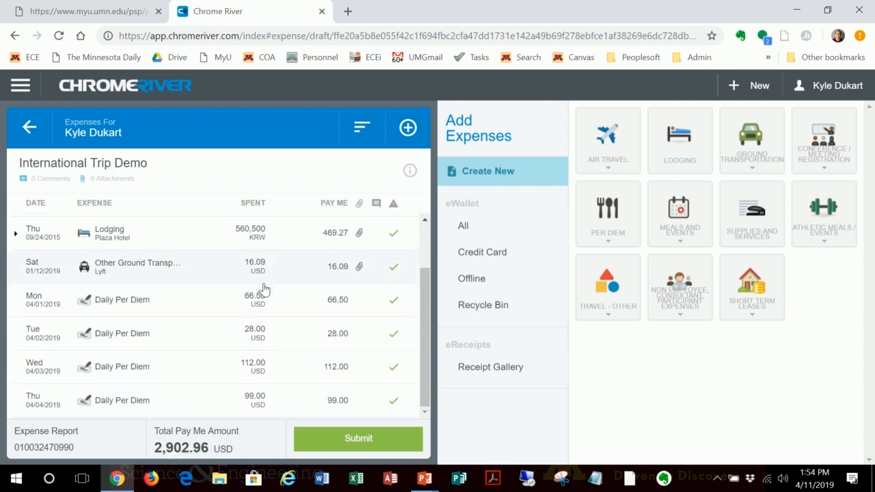
pyautogui.scroll(2, 264, 291)
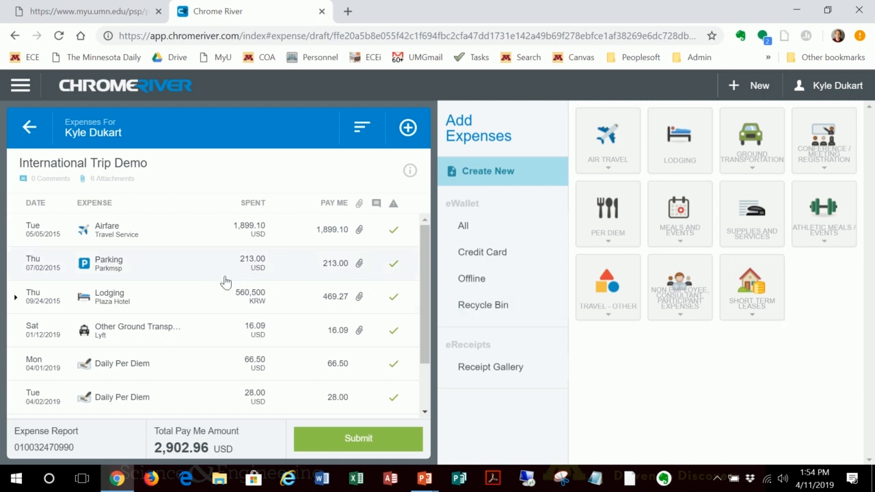
pyautogui.scroll(-2, 252, 289)
pyautogui.scroll(2, 265, 291)
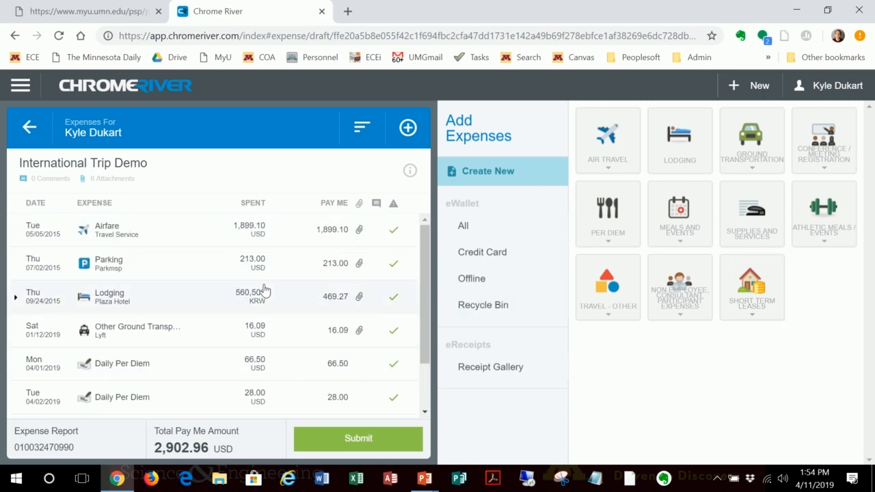